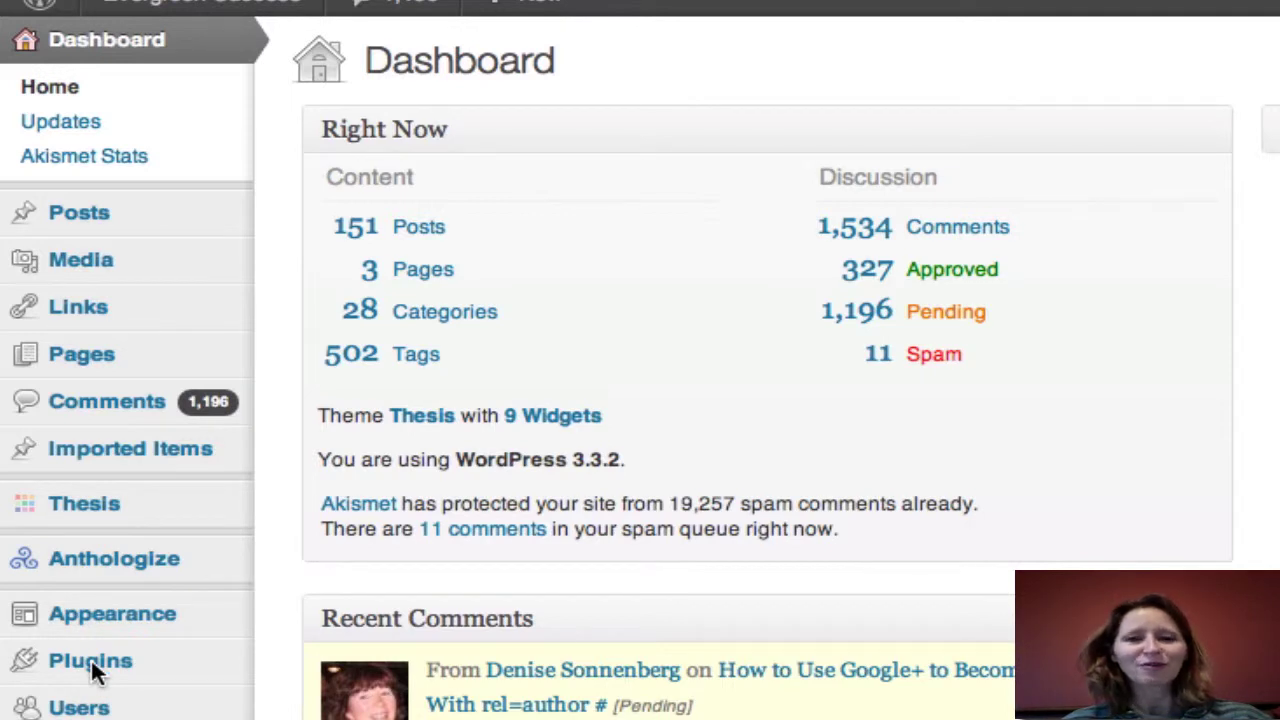
Step: Search the WordPress plugin directory for the Anthologize plugin
mouse_move(97, 676)
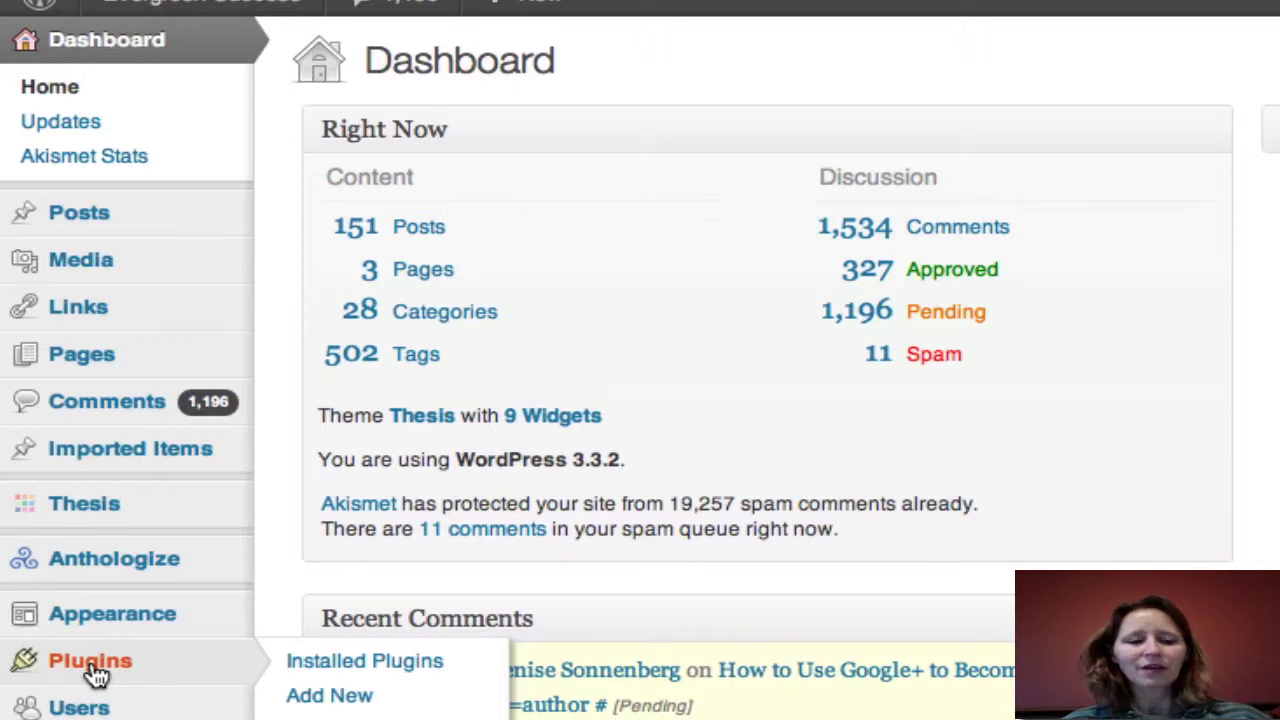
click(350, 697)
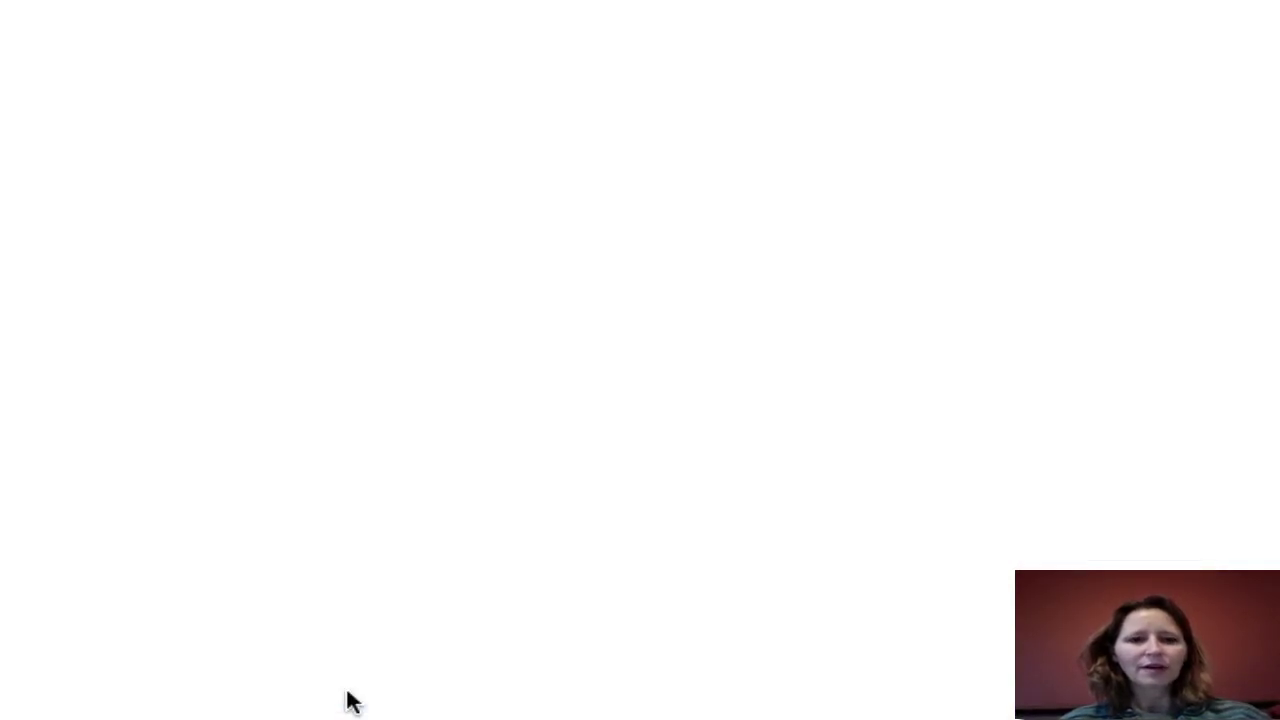
click(454, 333)
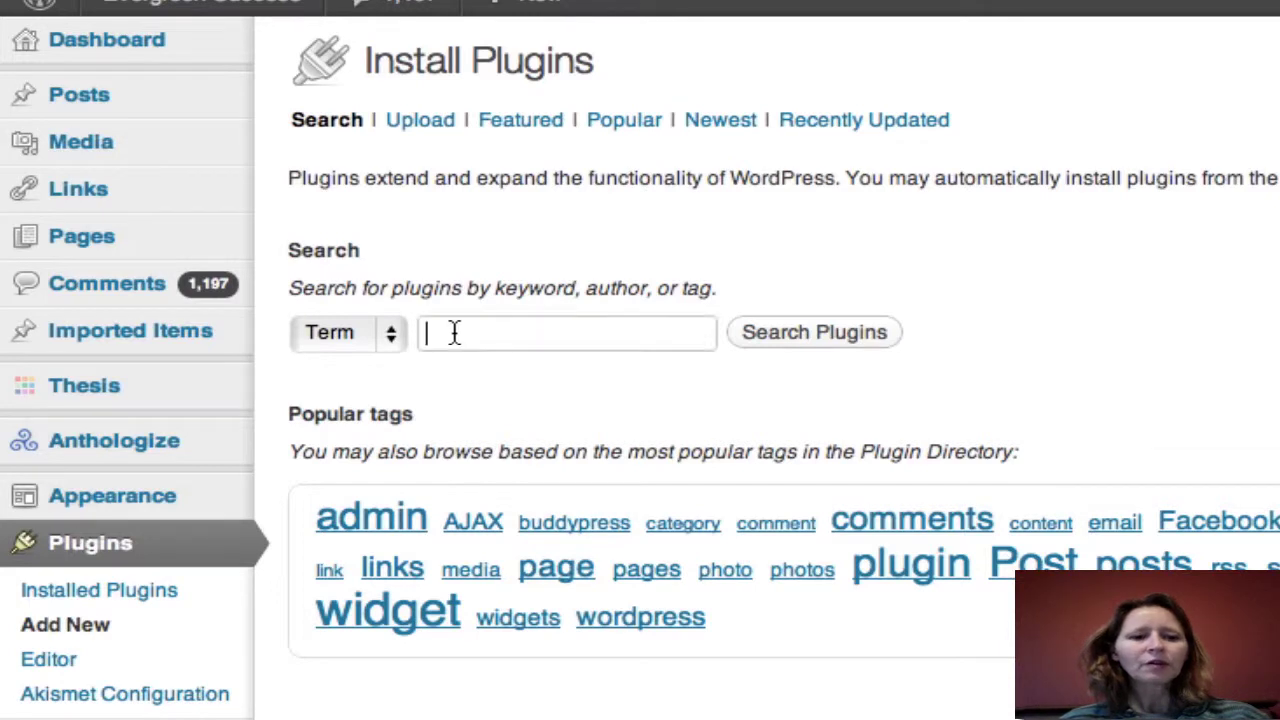
text(A)
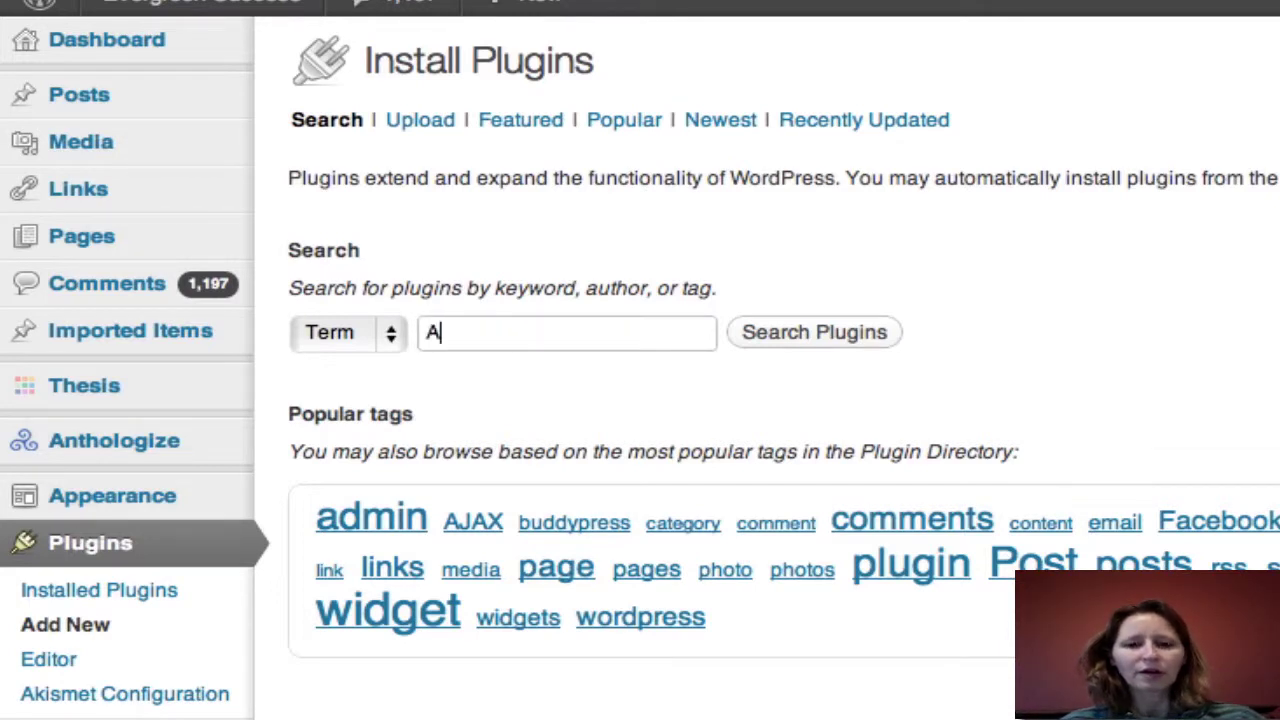
text(nthologize)
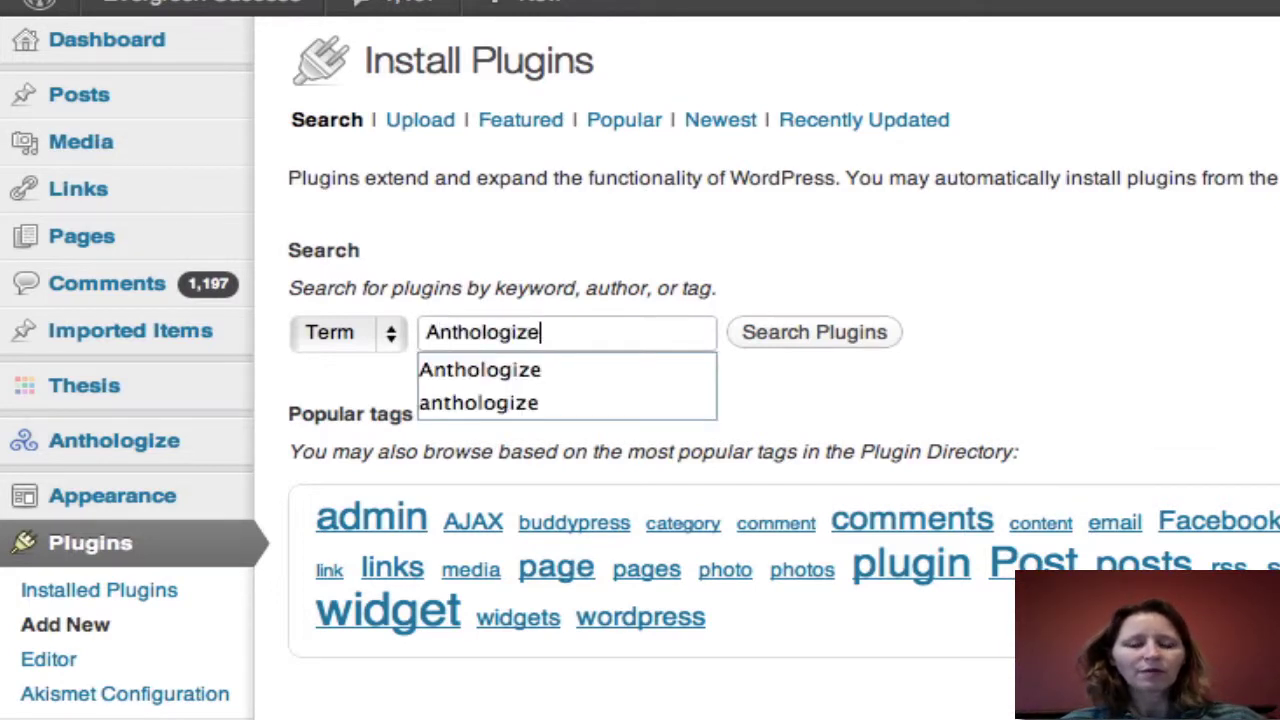
click(795, 338)
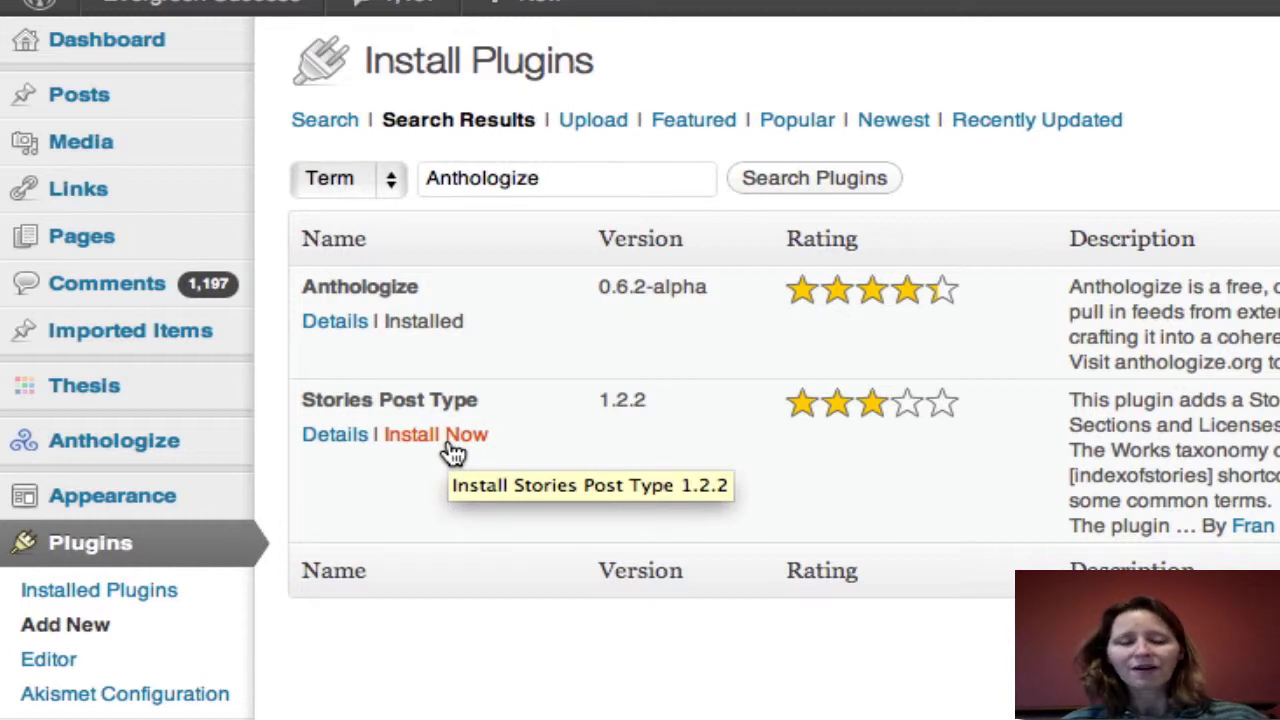
Step: Start a new Anthologize project and title it "How to Use Video Marketing in Your Business"
mouse_move(143, 437)
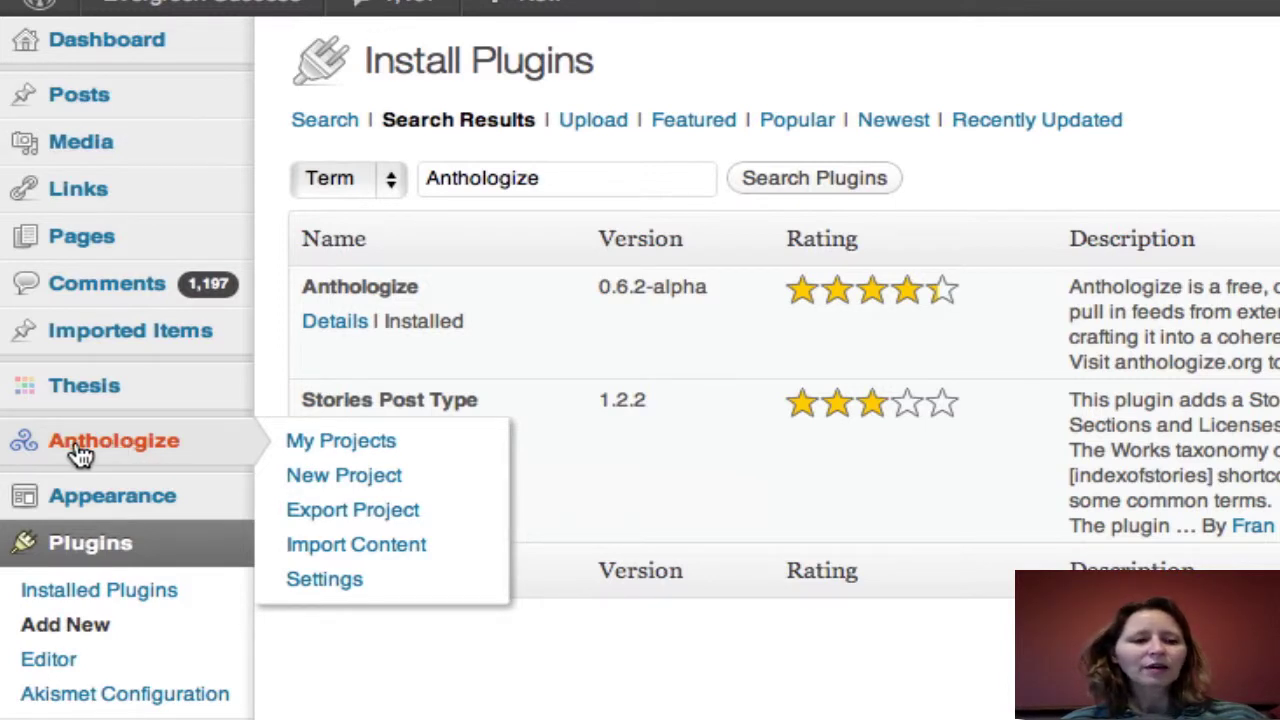
click(339, 470)
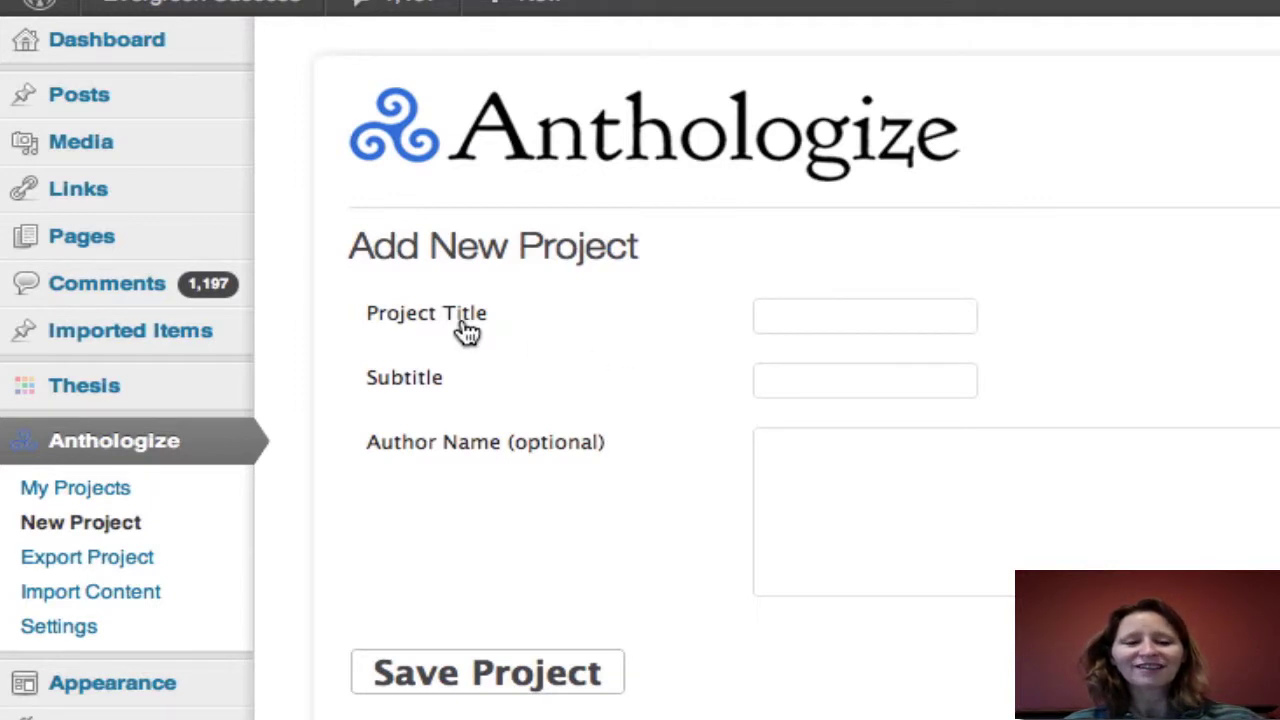
click(777, 317)
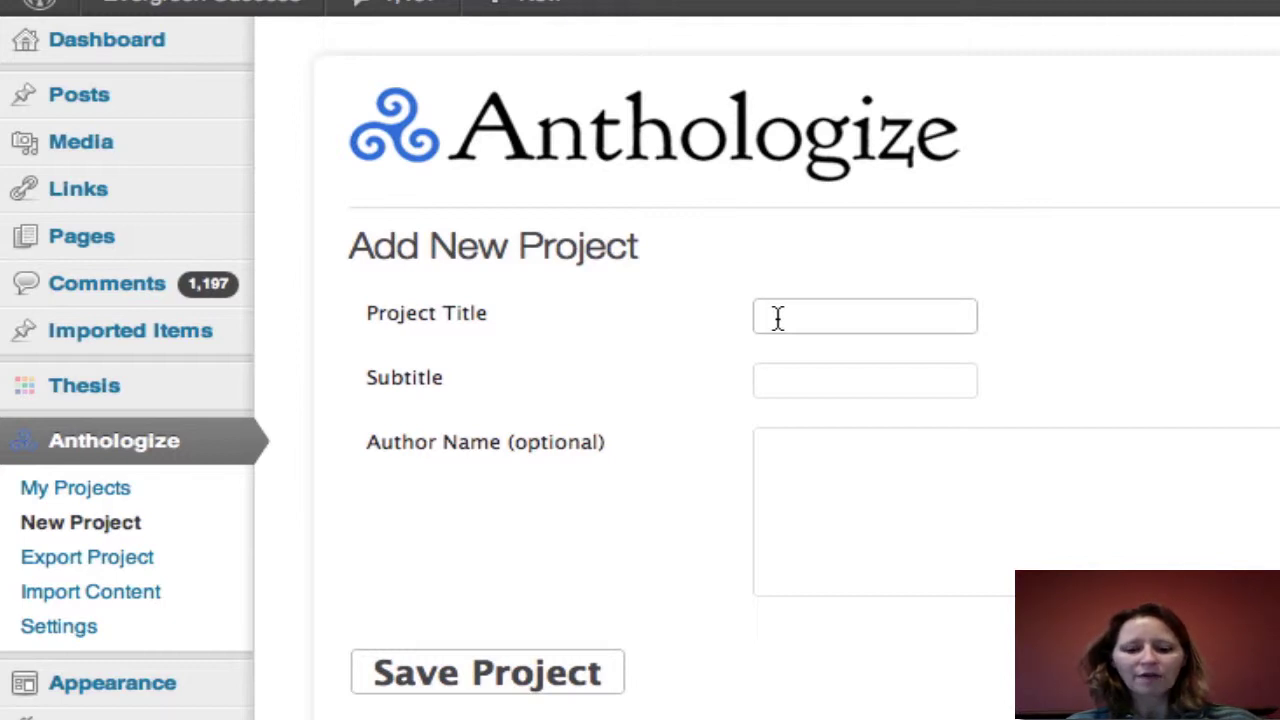
text(How to YUs)
key(BackSpace)
key(BackSpace)
key(BackSpace)
text(Use )
text(Video Market)
text(ing in Your uv)
text(s)
key(BackSpace)
key(BackSpace)
key(BackSpace)
text(Business)
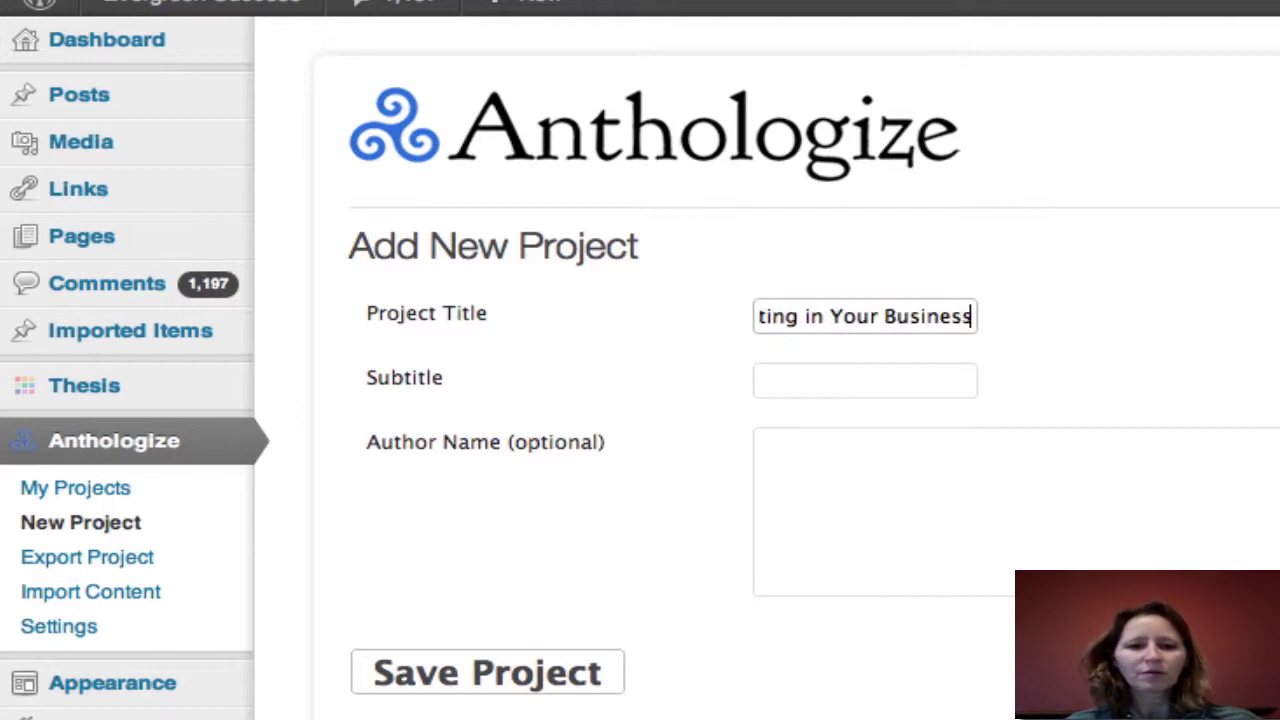
Step: Enter the author's full name for the new project and save the project
click(809, 483)
text(Jennifer Herndon)
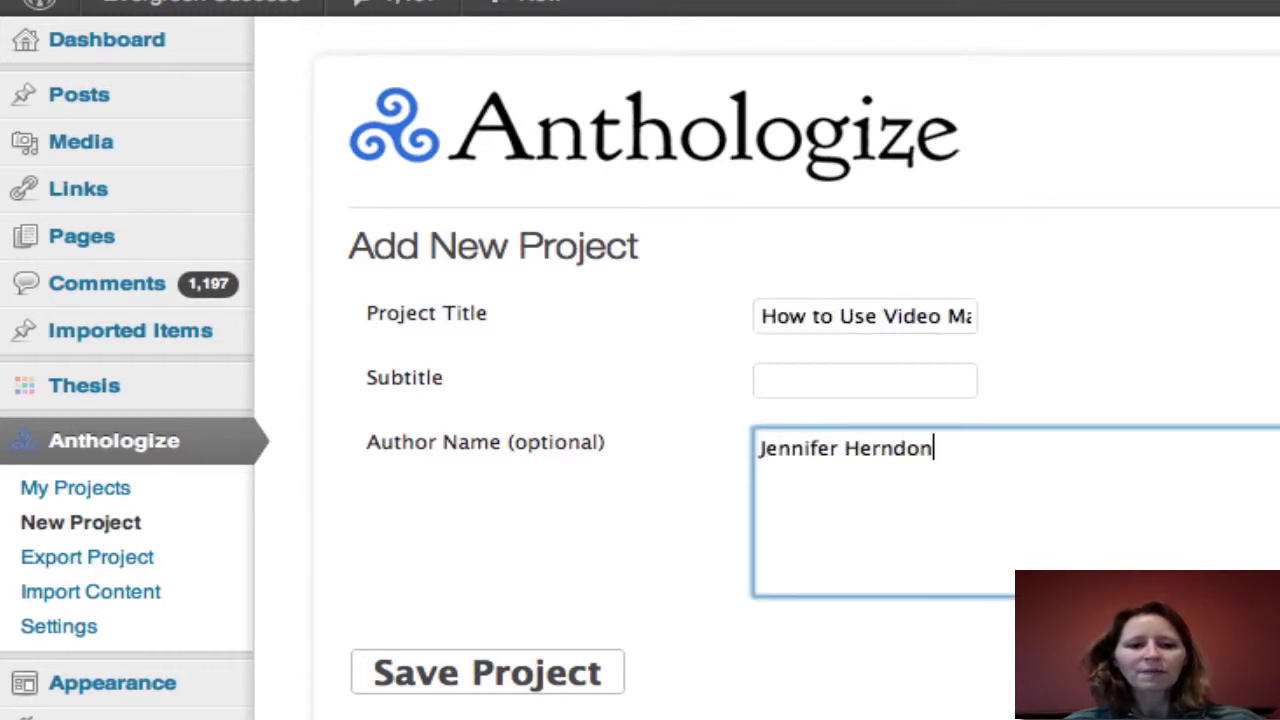
click(505, 675)
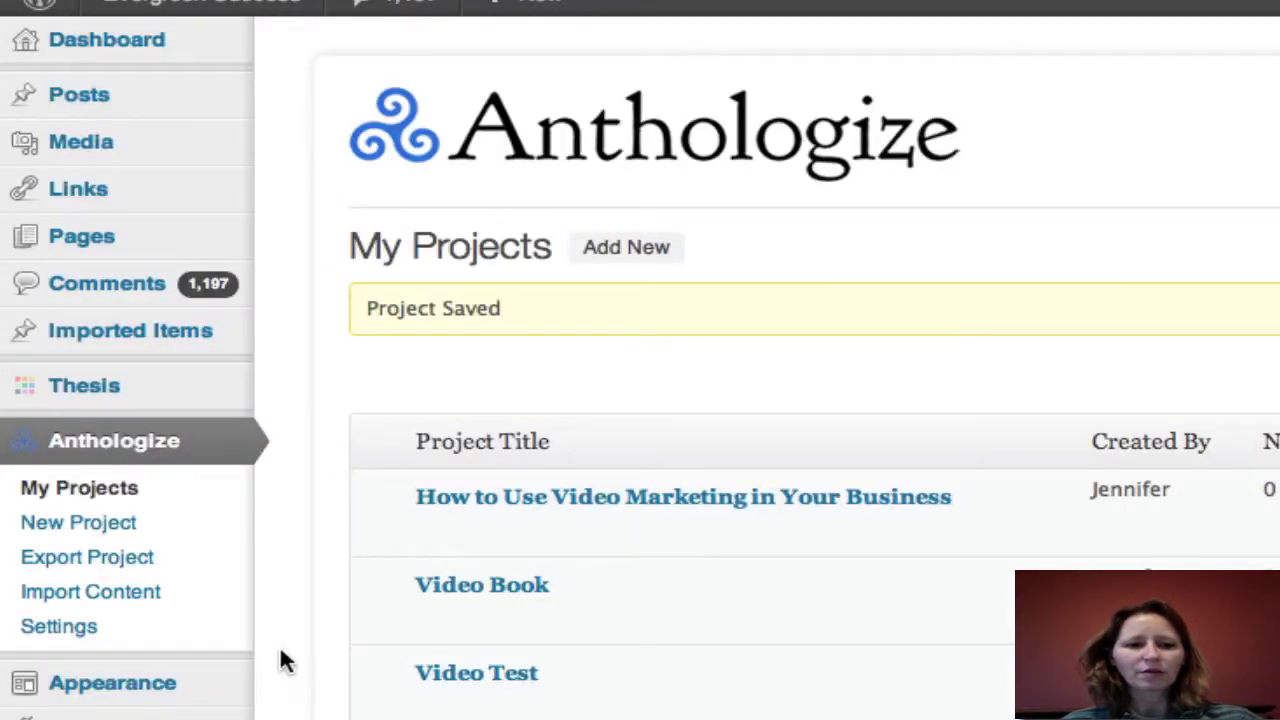
Step: Open the parts management of the "How to Use Video Marketing in Your Business" project and look through its available posts
mouse_move(688, 510)
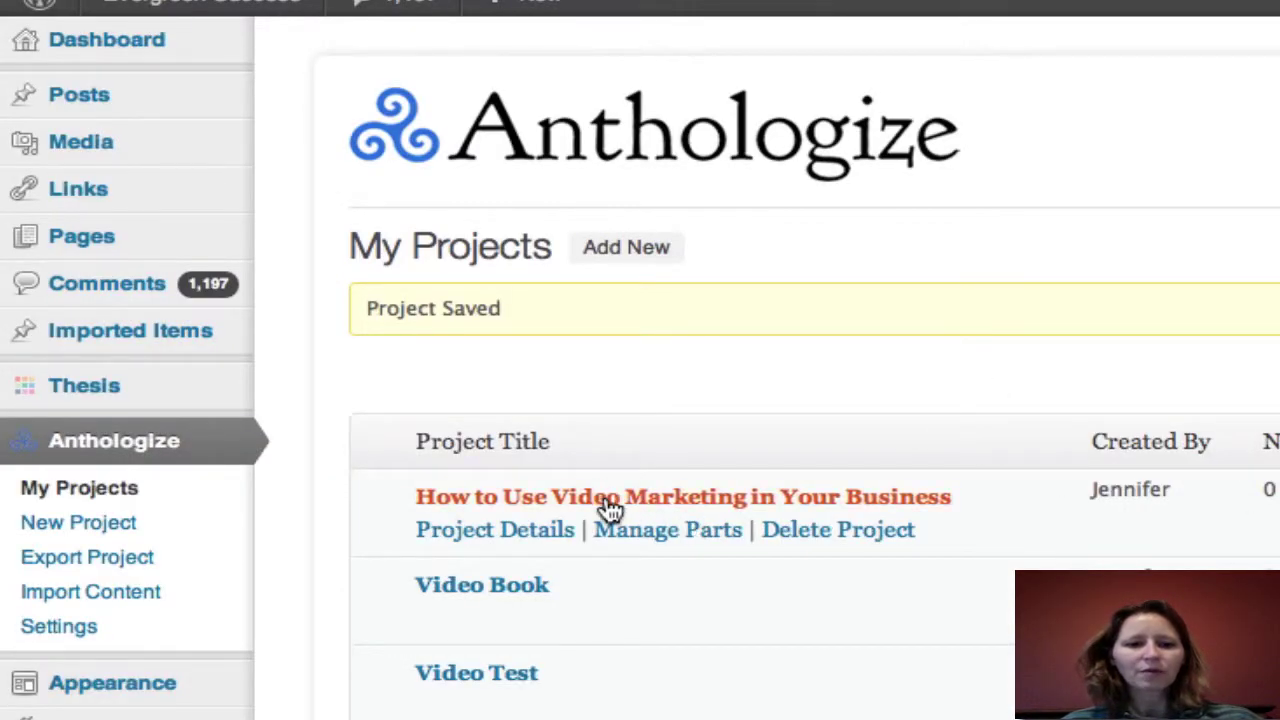
click(662, 527)
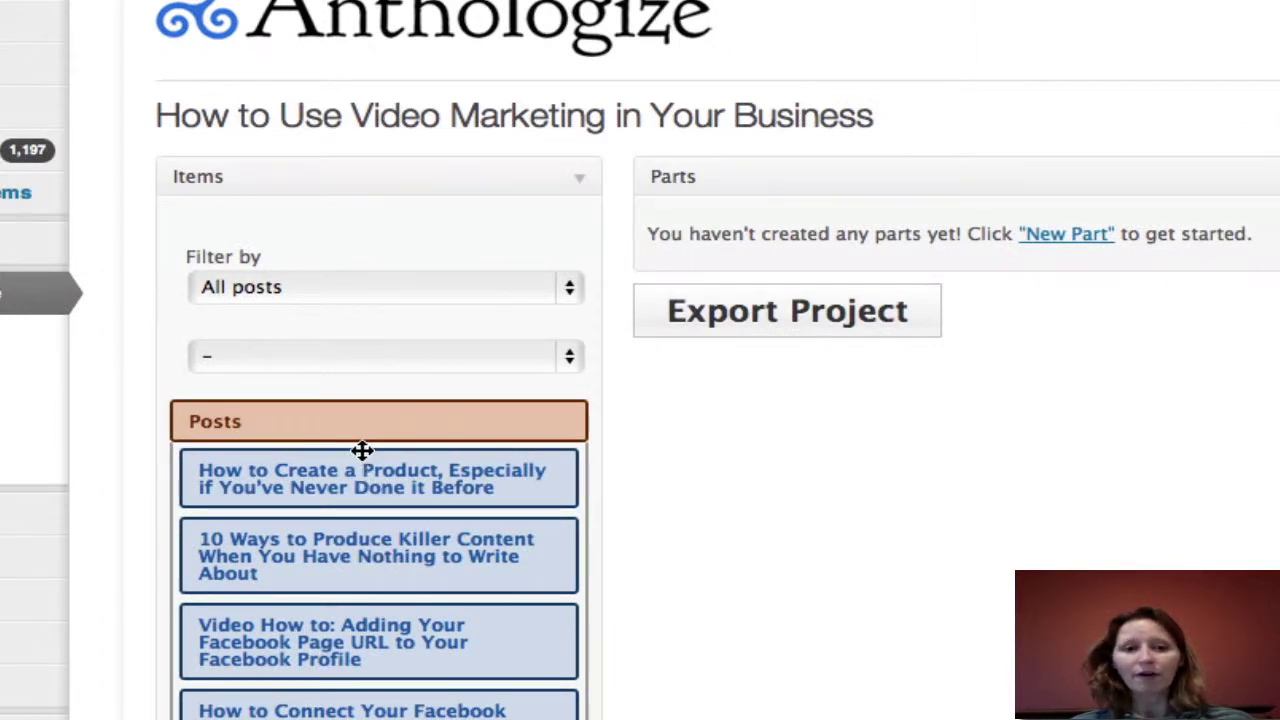
scroll(345, 612, down, 3)
scroll(345, 612, down, 10)
scroll(345, 612, up, 8)
scroll(345, 612, up, 5)
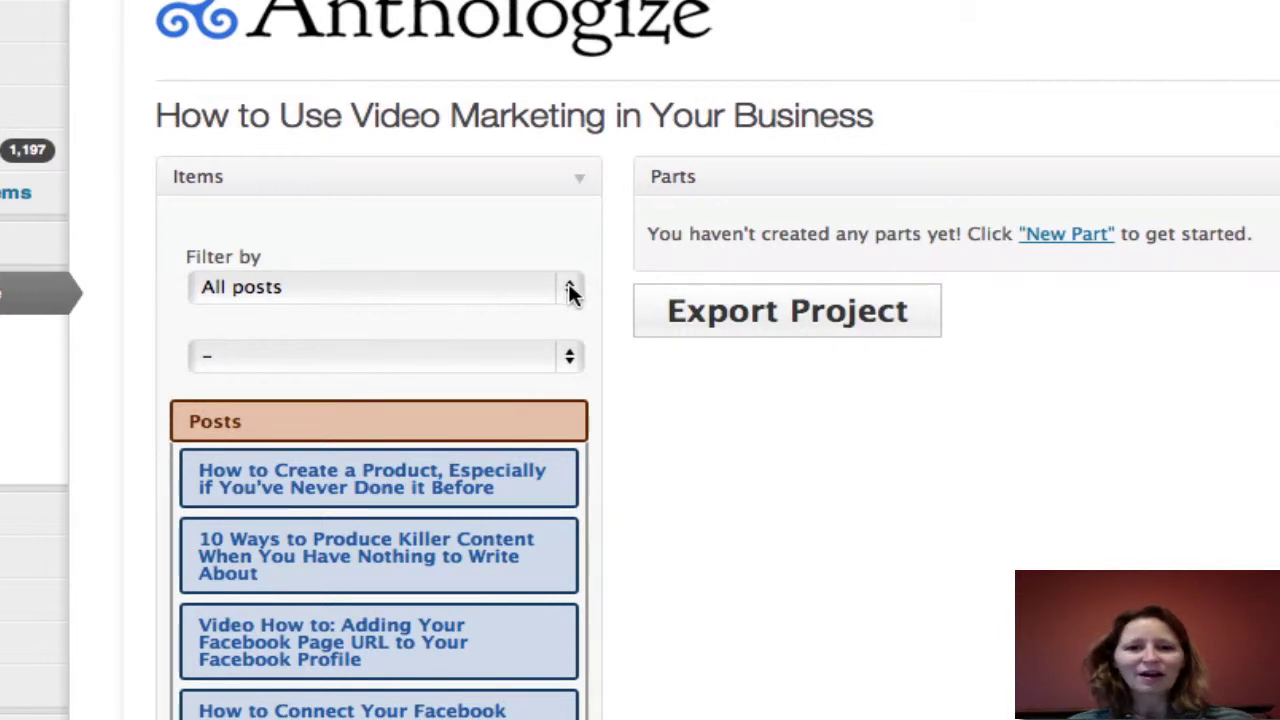
Step: Filter the project's available posts by category, choosing "personal development"
click(568, 287)
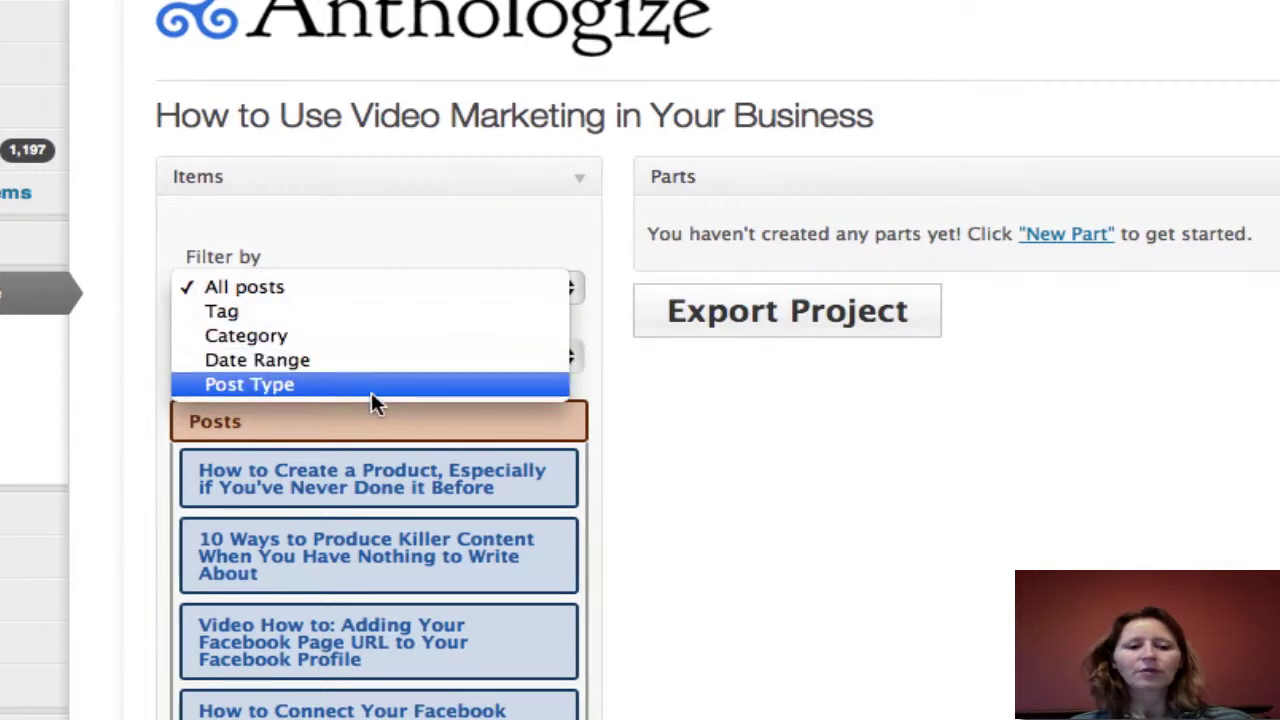
click(331, 339)
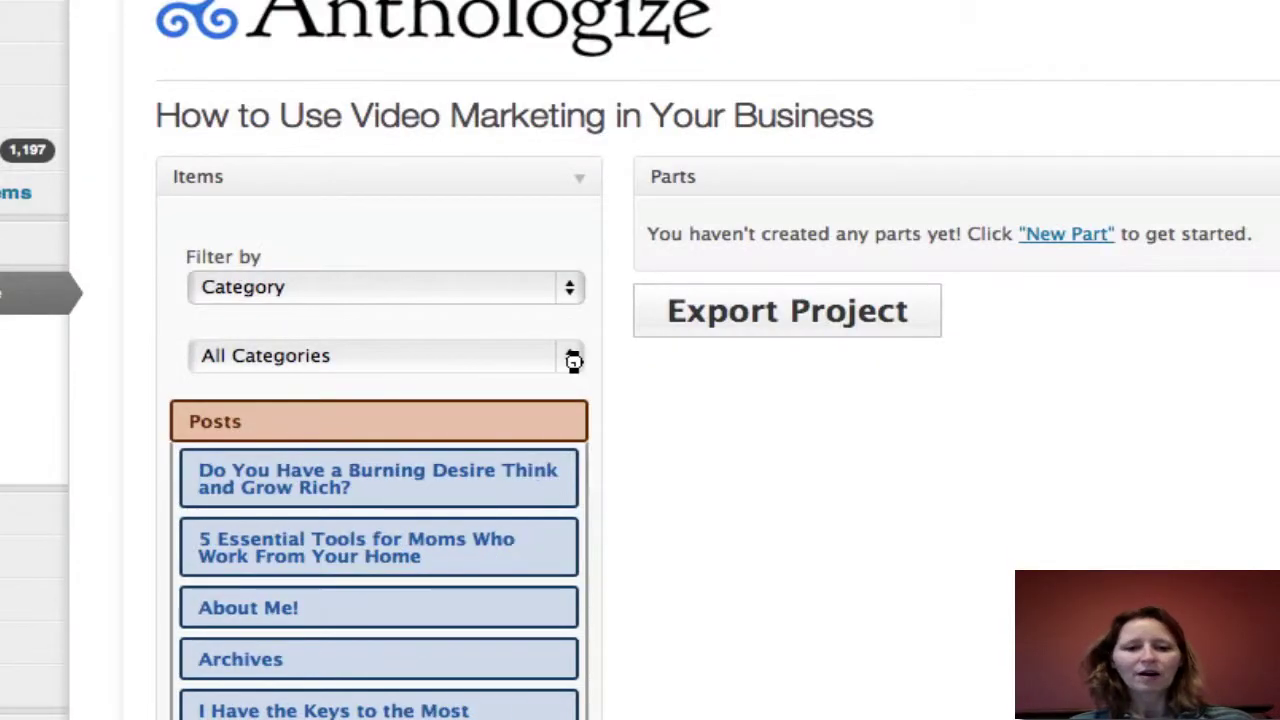
click(570, 358)
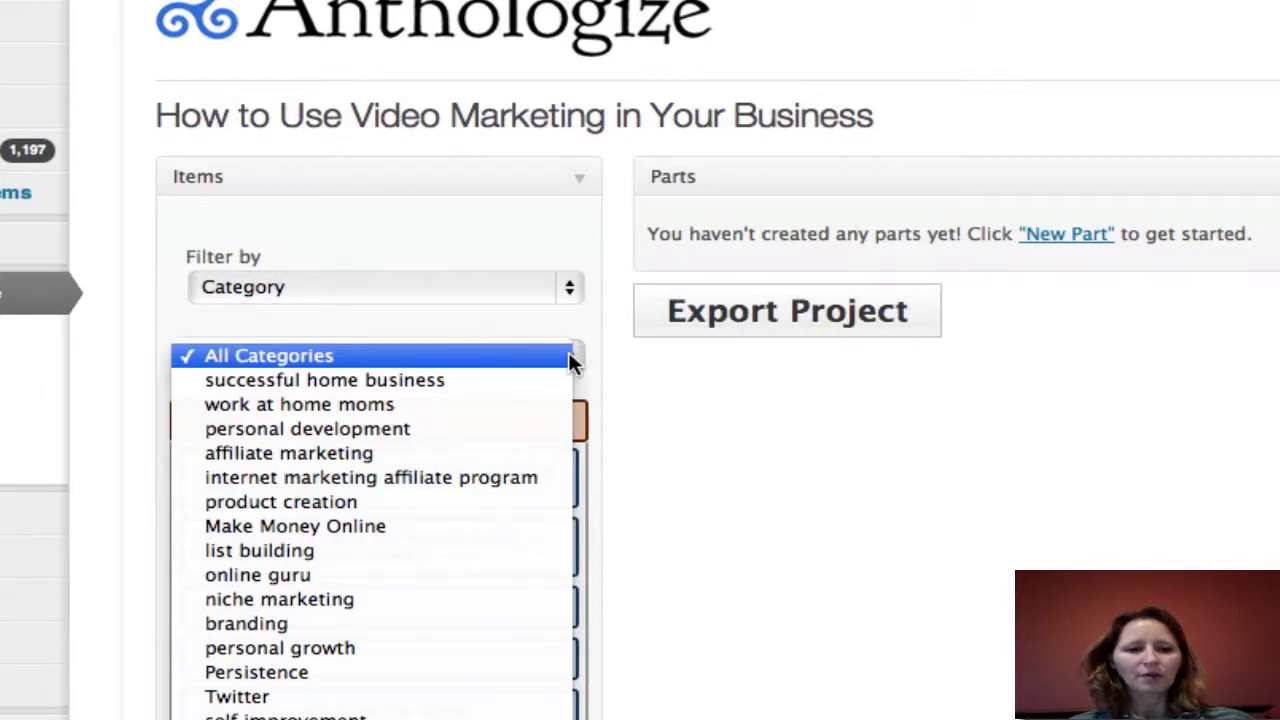
click(395, 430)
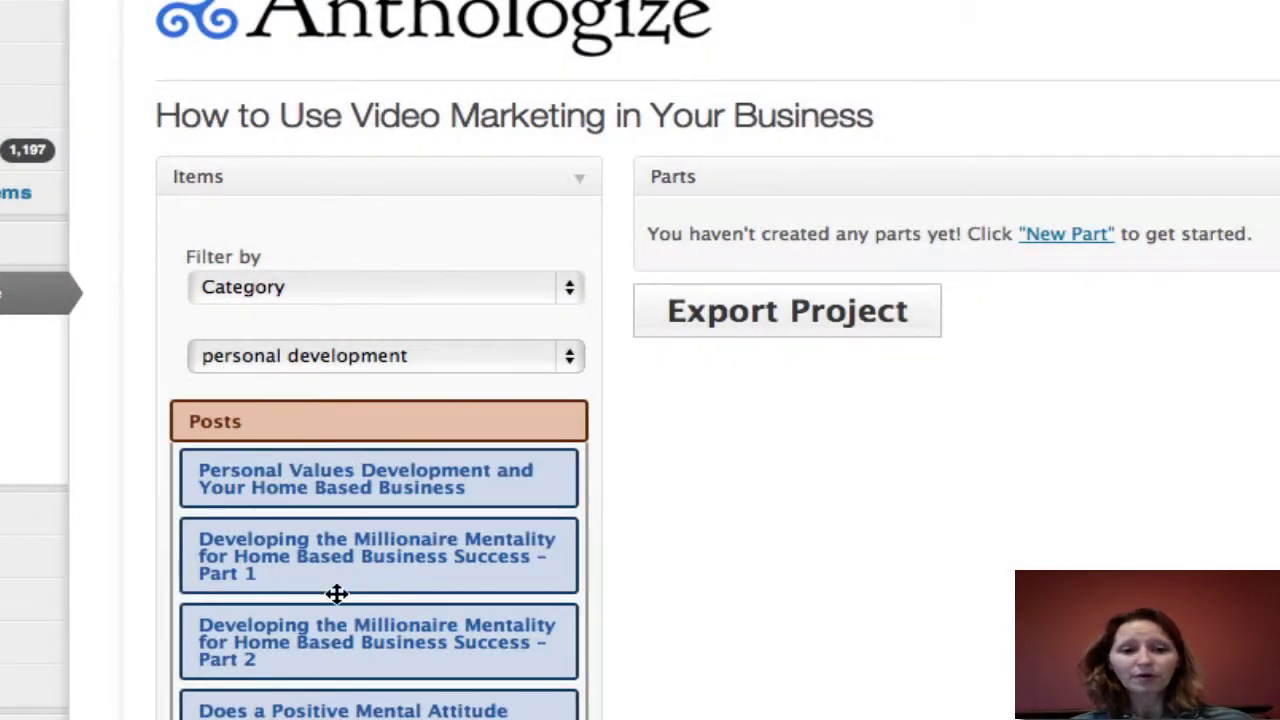
Step: Reset the post filter to All posts and reload the project page
click(566, 288)
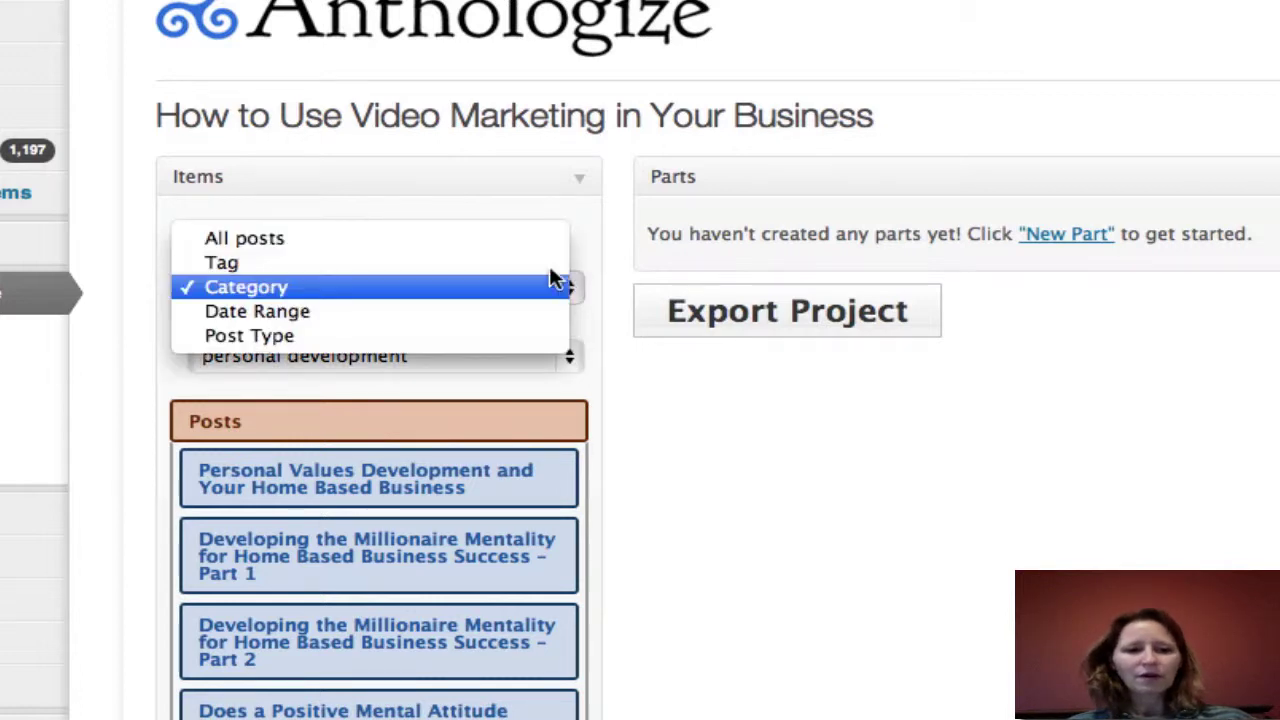
click(502, 240)
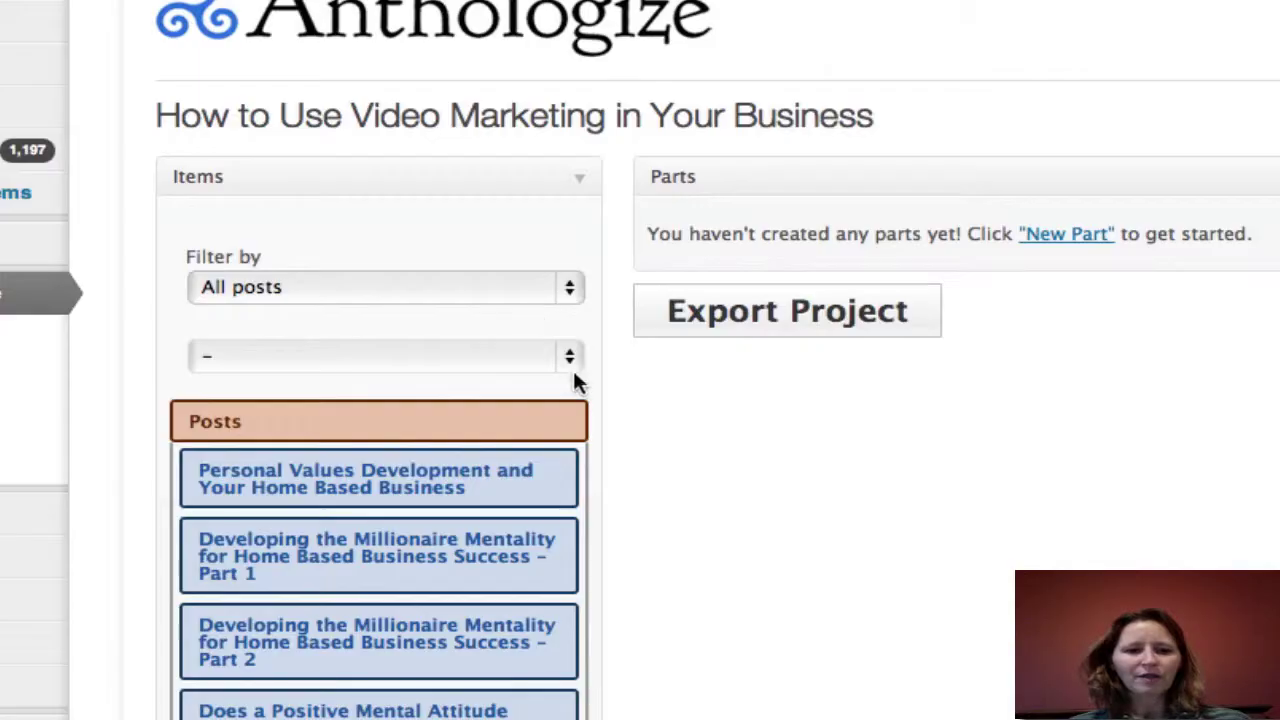
click(568, 356)
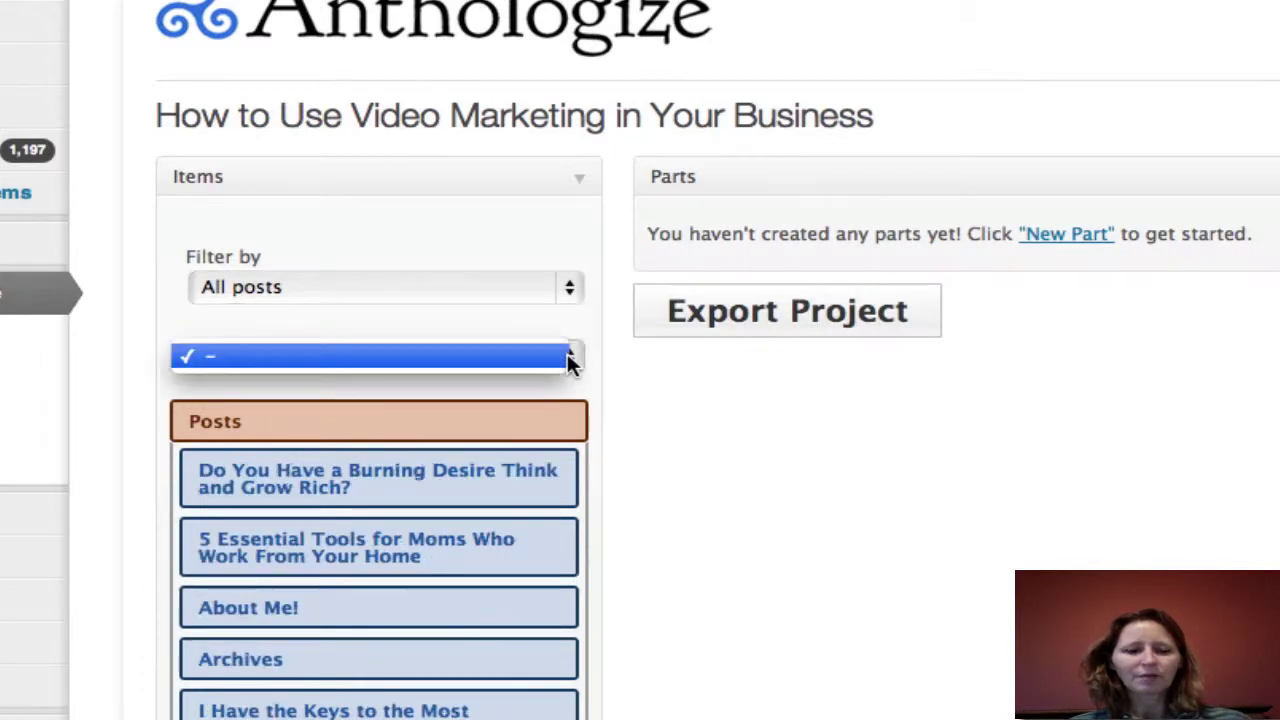
click(567, 355)
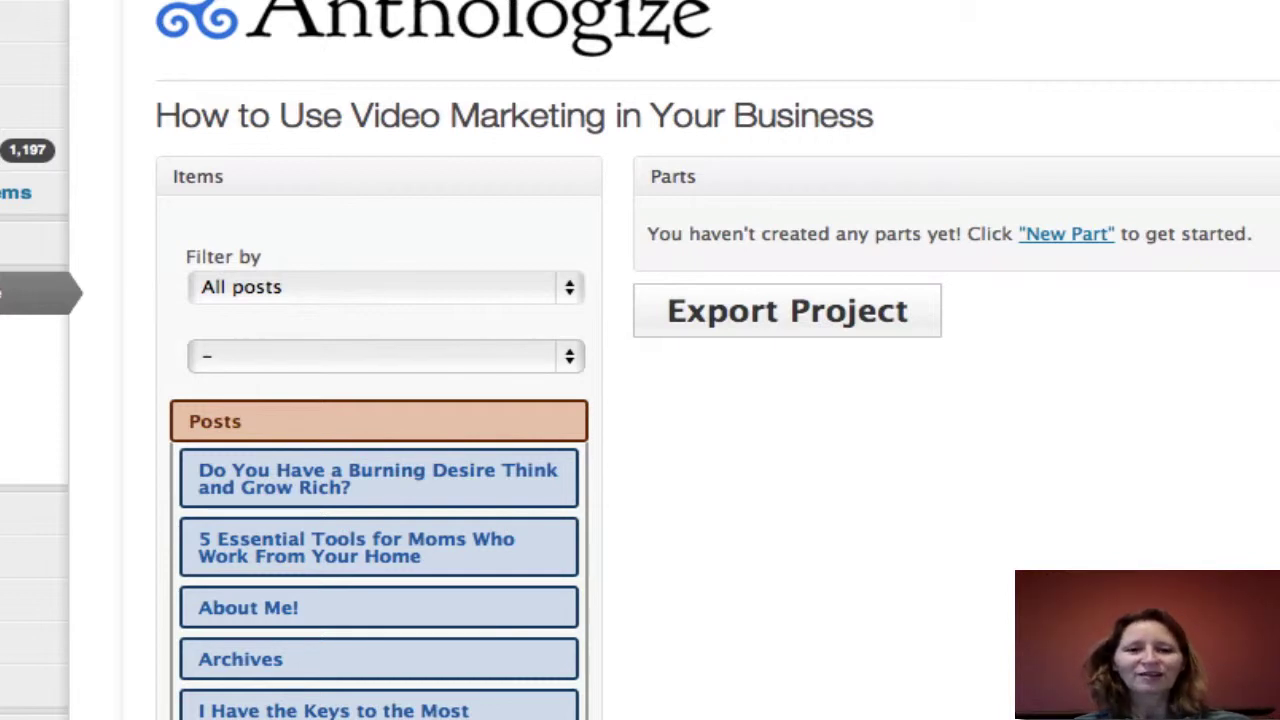
key(super+r)
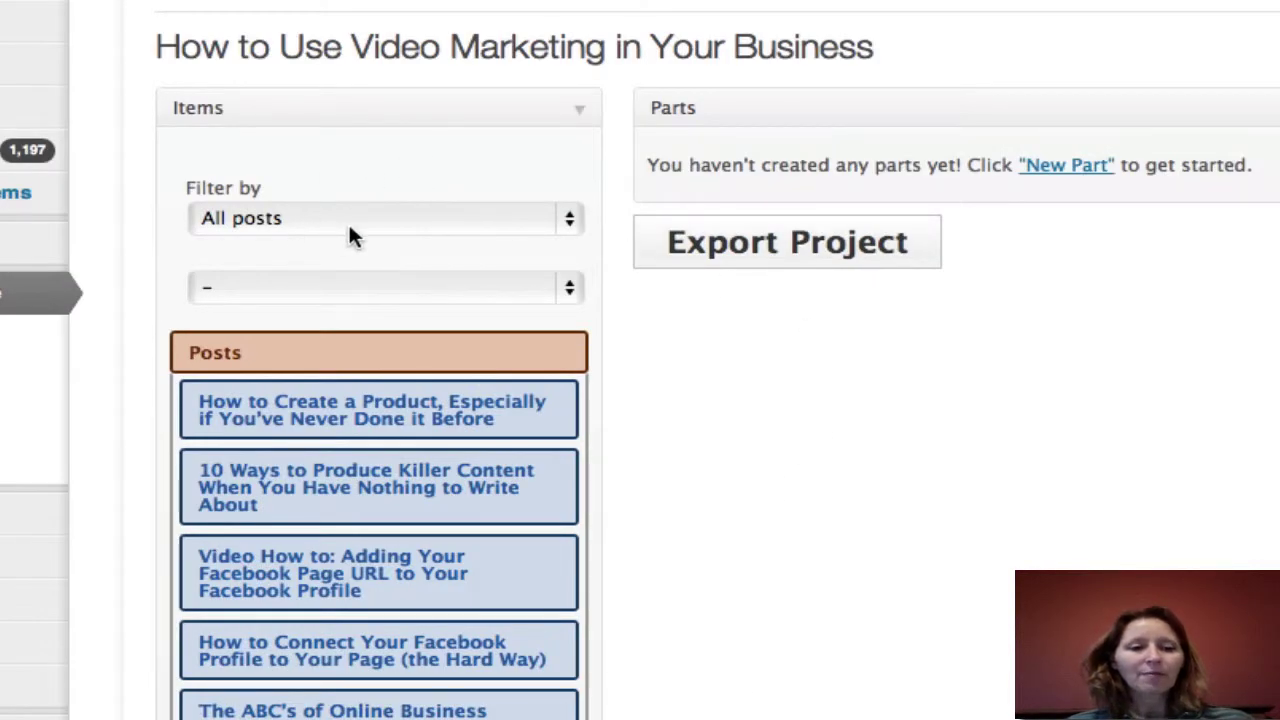
Step: Open Anthologize's Import Content page to view the feed import option
scroll(237, 225, up, 2)
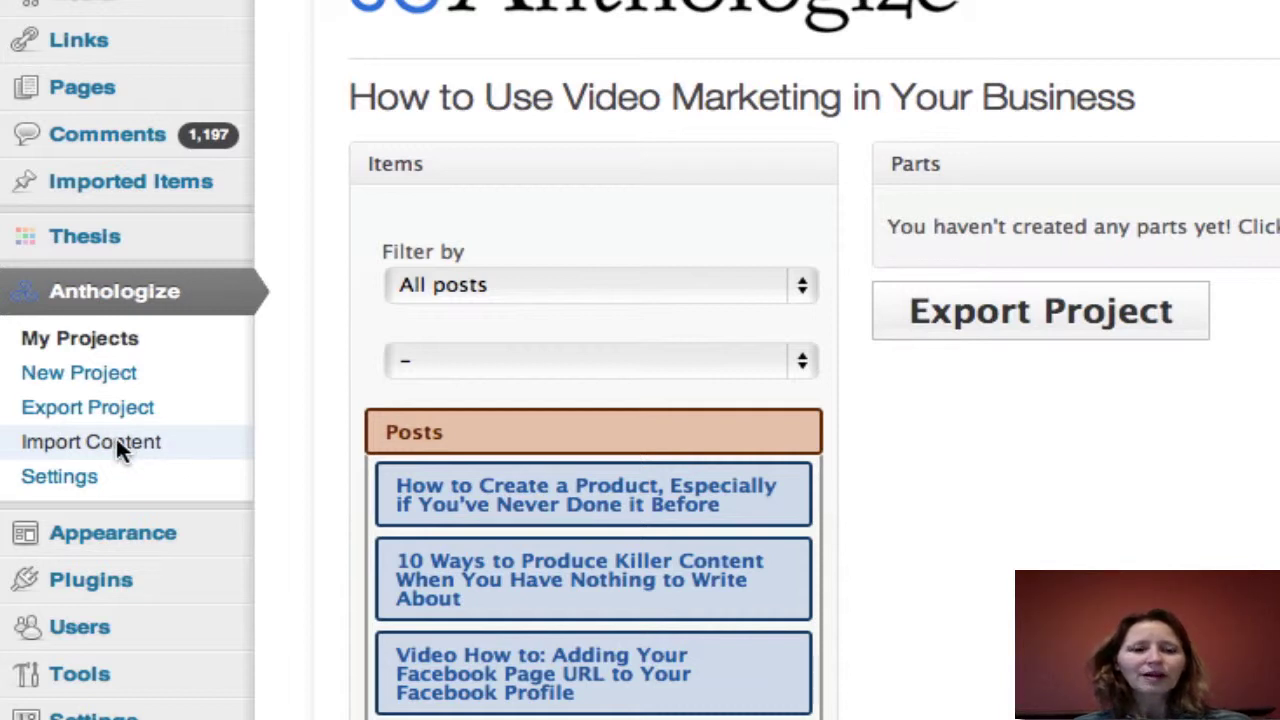
click(115, 448)
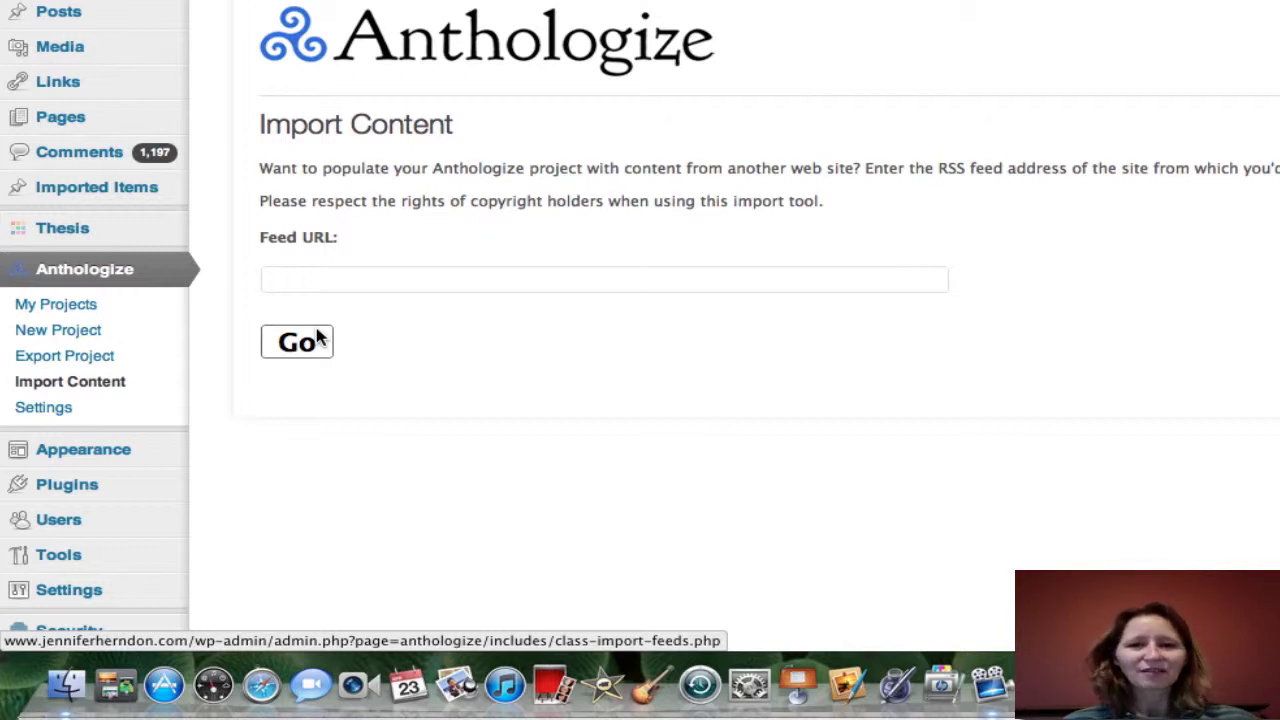
Step: Return to the video marketing project, add a new part titled "Chapter 1 Using Videos" and save it
click(56, 304)
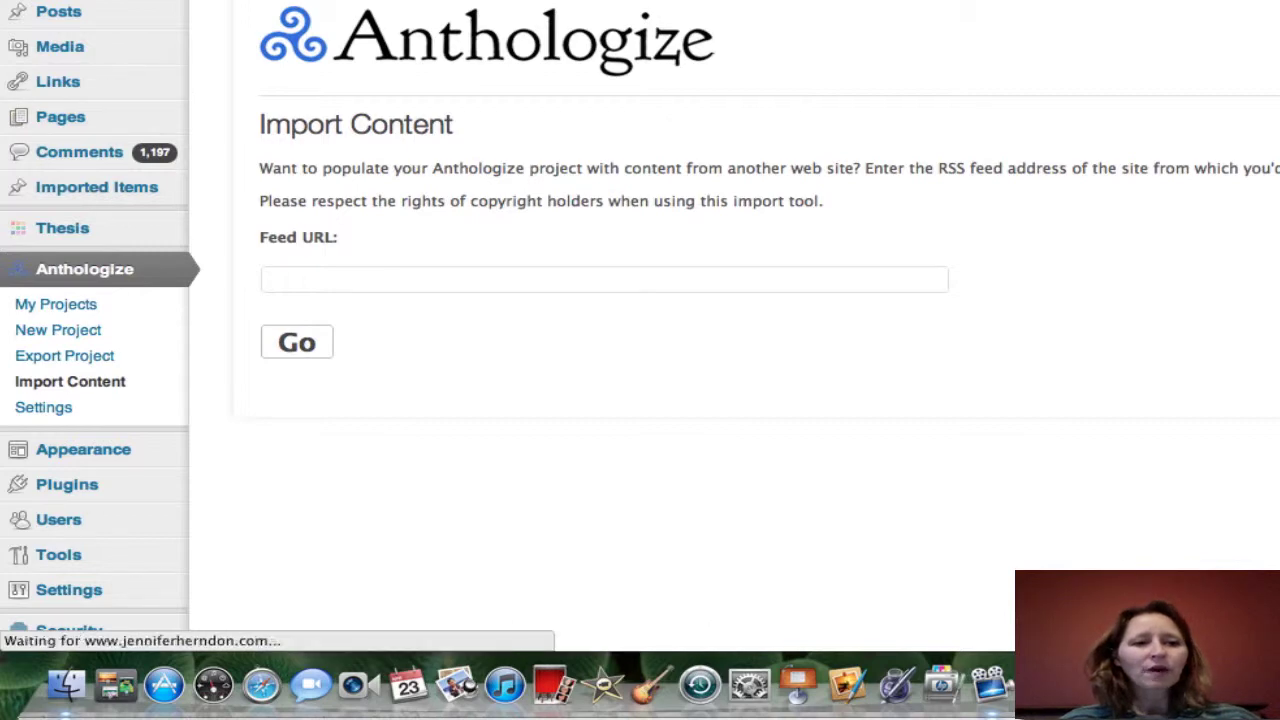
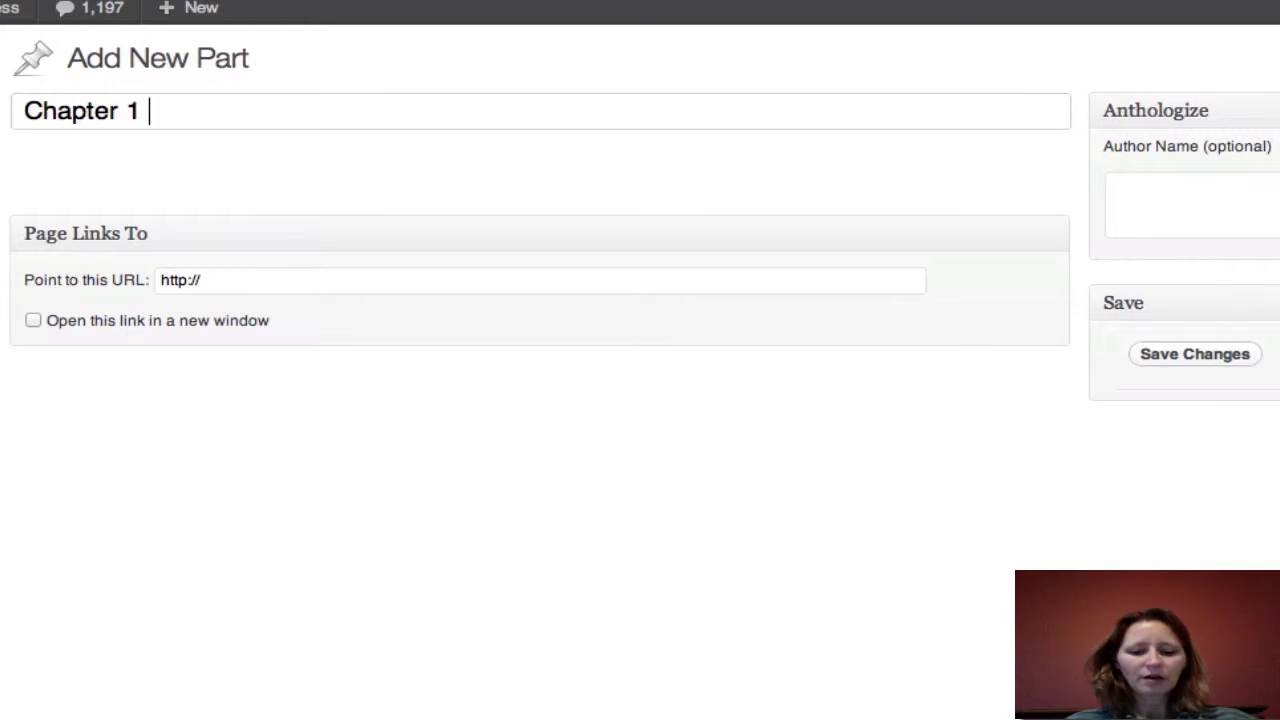
text(ideos)
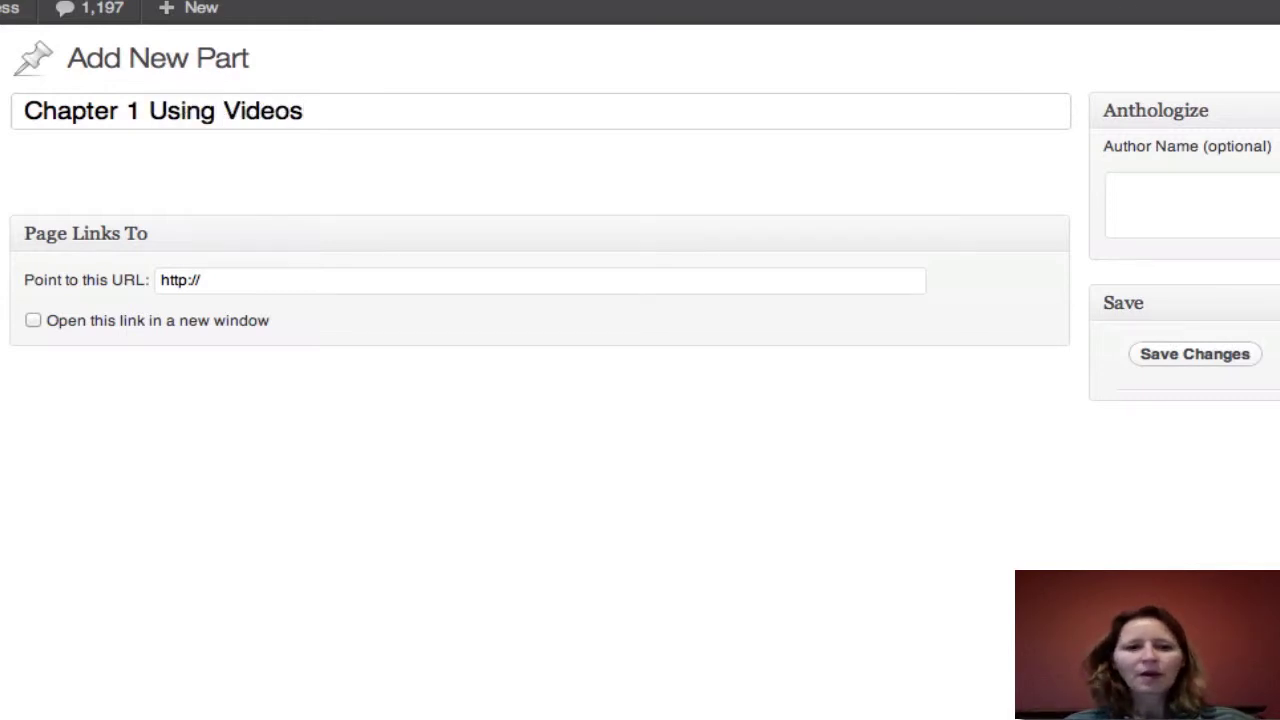
click(1195, 356)
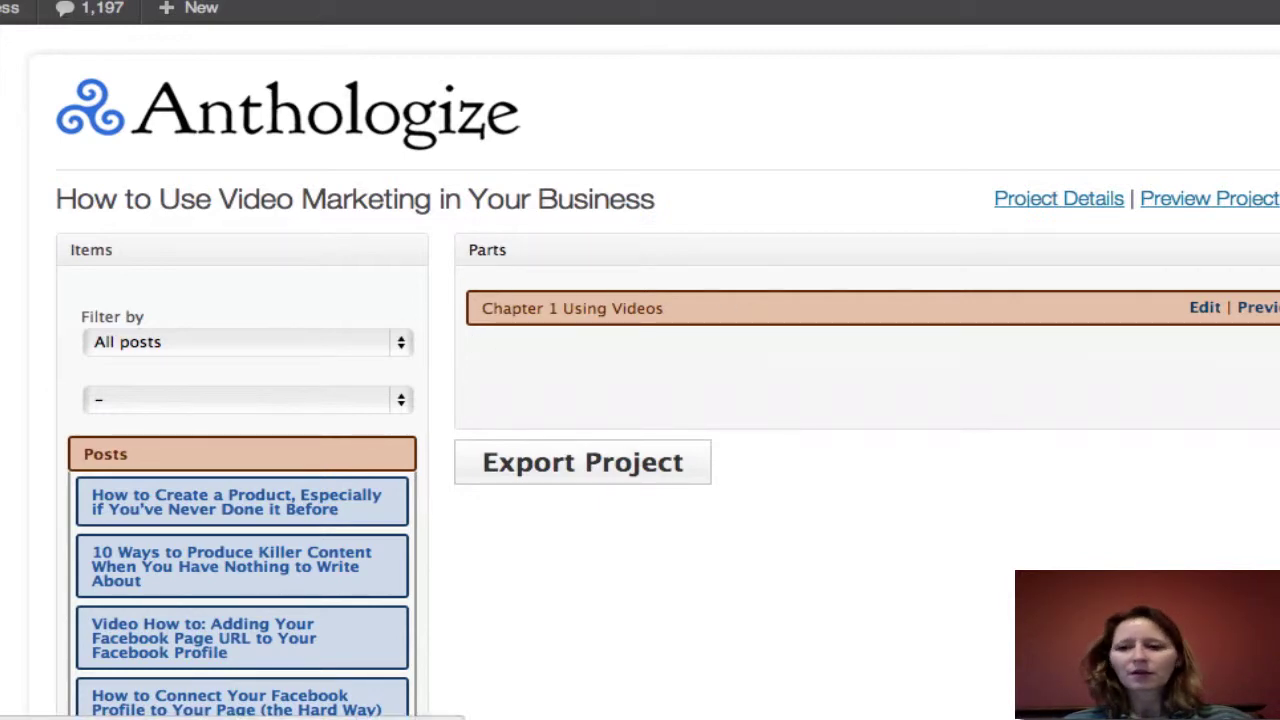
Step: Add another part titled "Chapter 2 More Video Tips" to the project and save it
click(1205, 300)
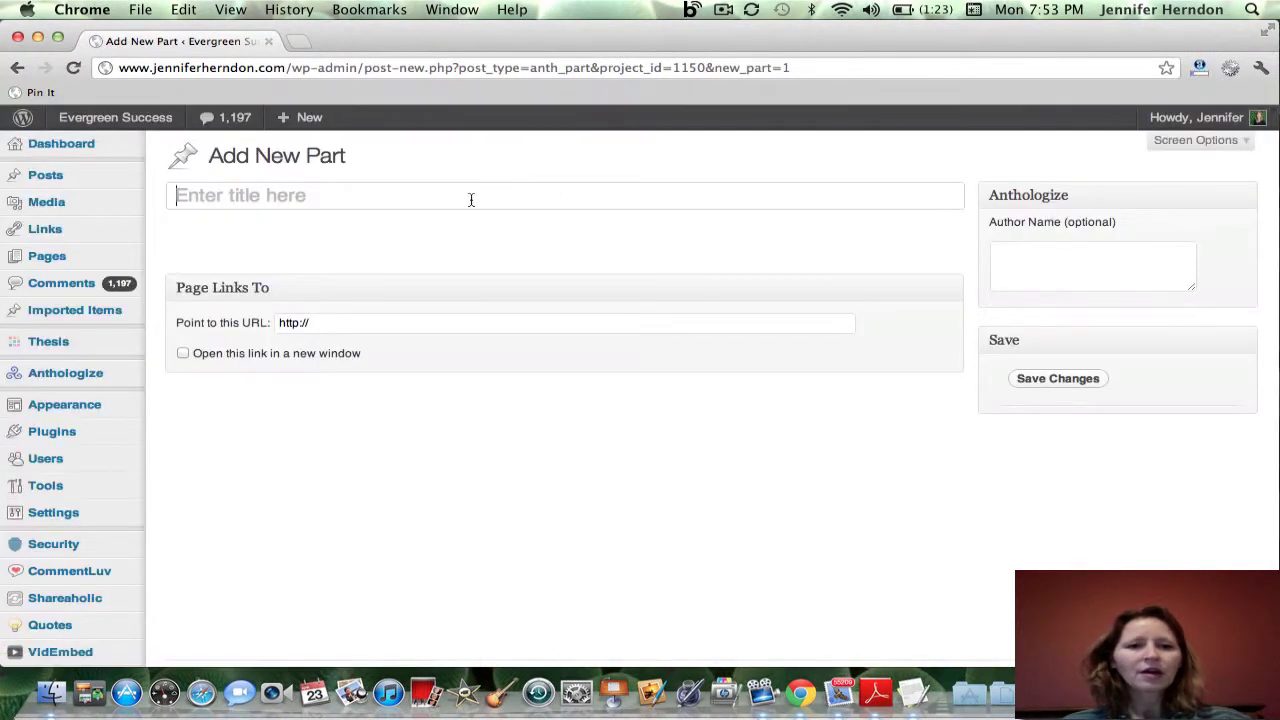
text(Chapte)
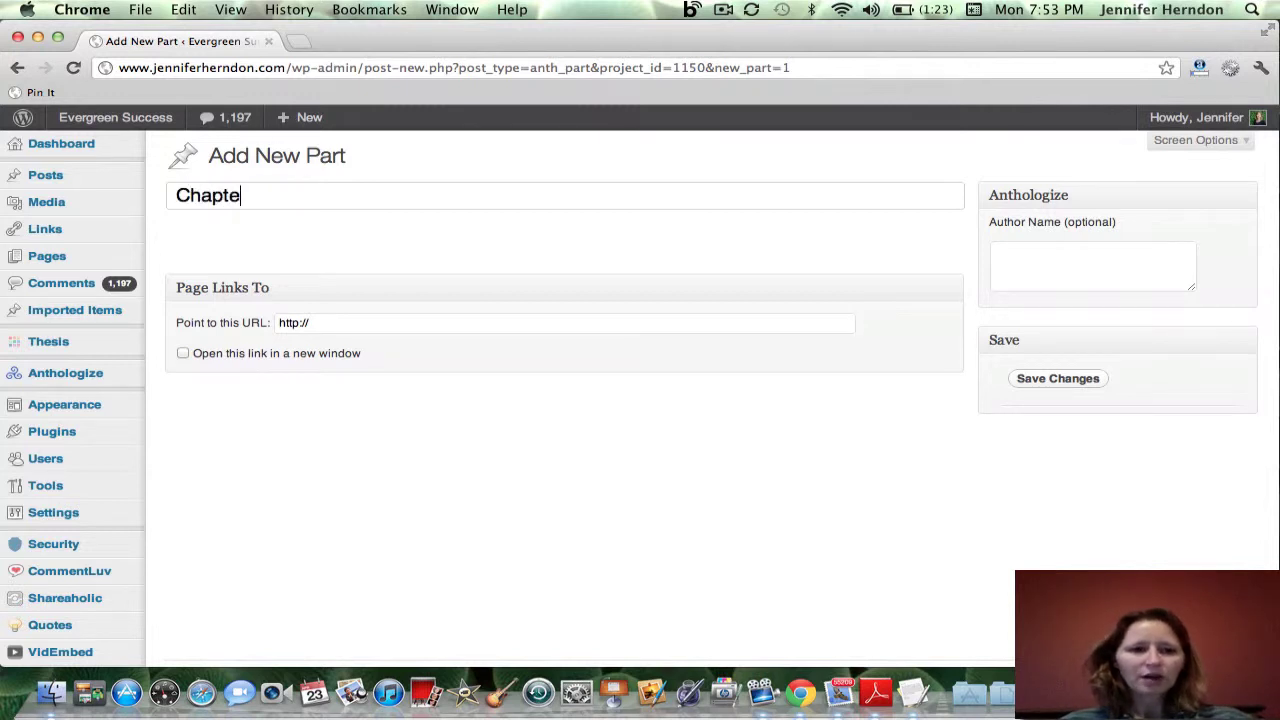
text(r 2 Mor)
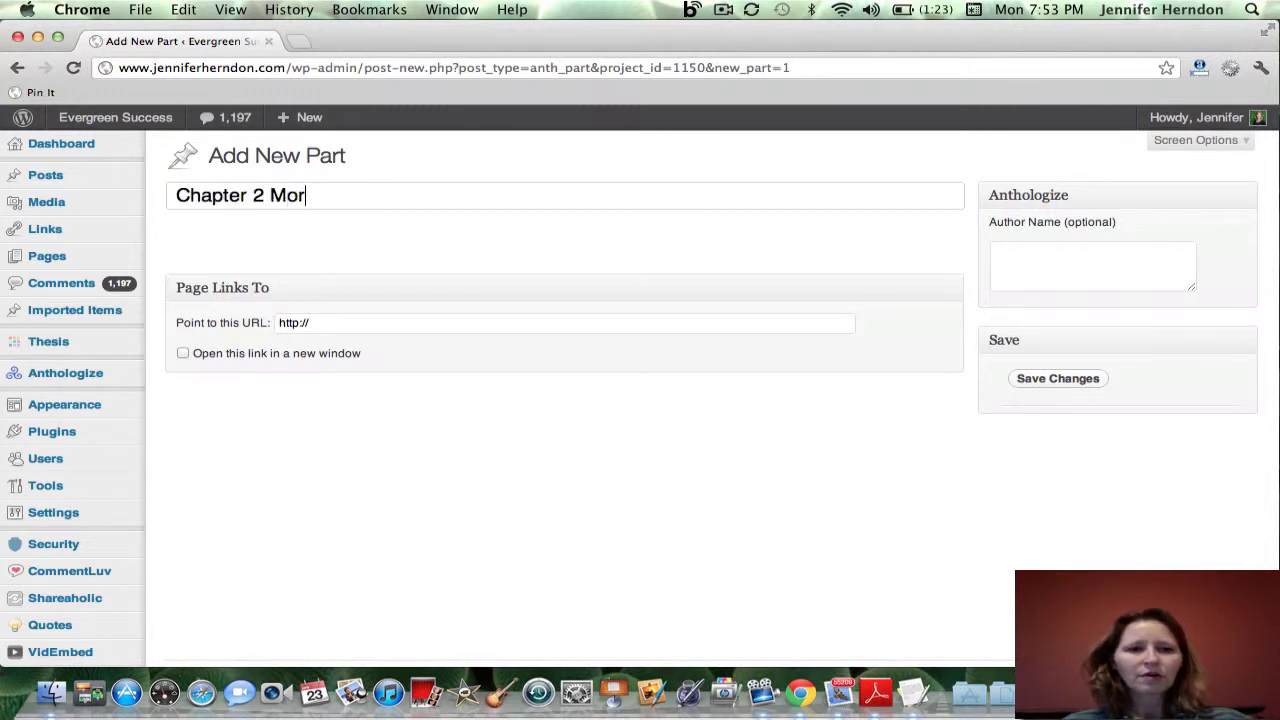
text(e Video Tips)
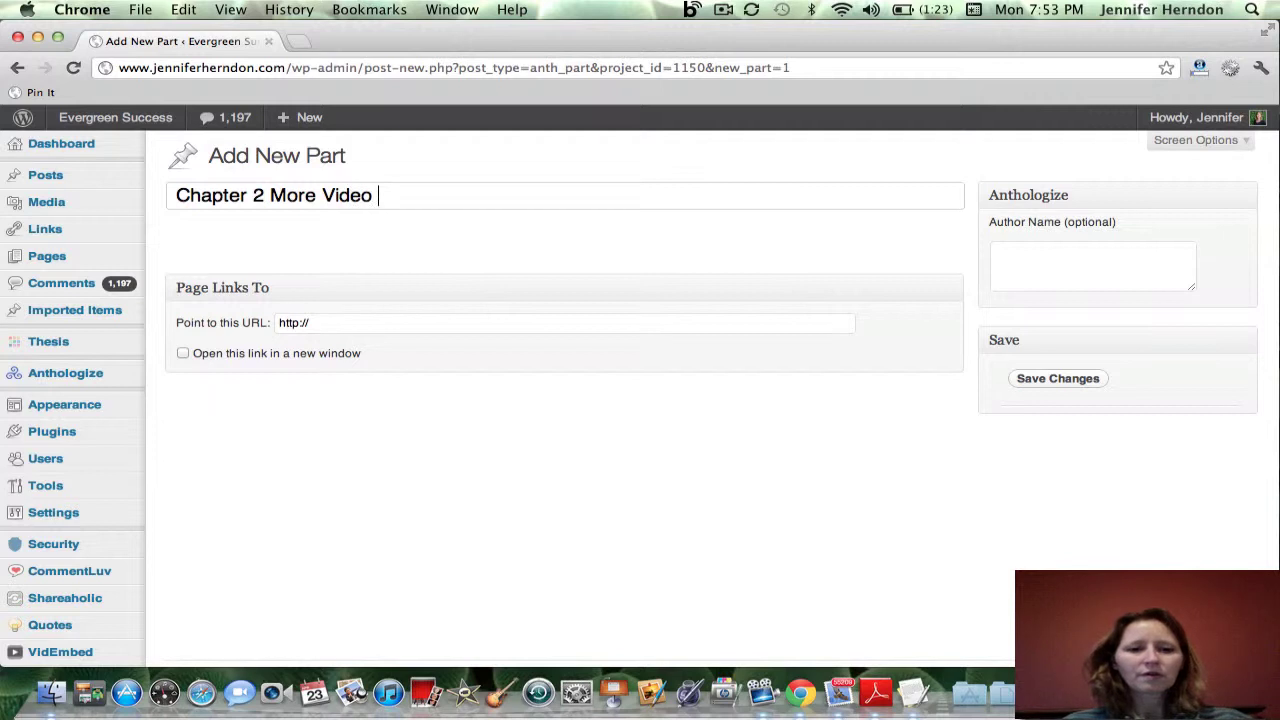
click(1060, 380)
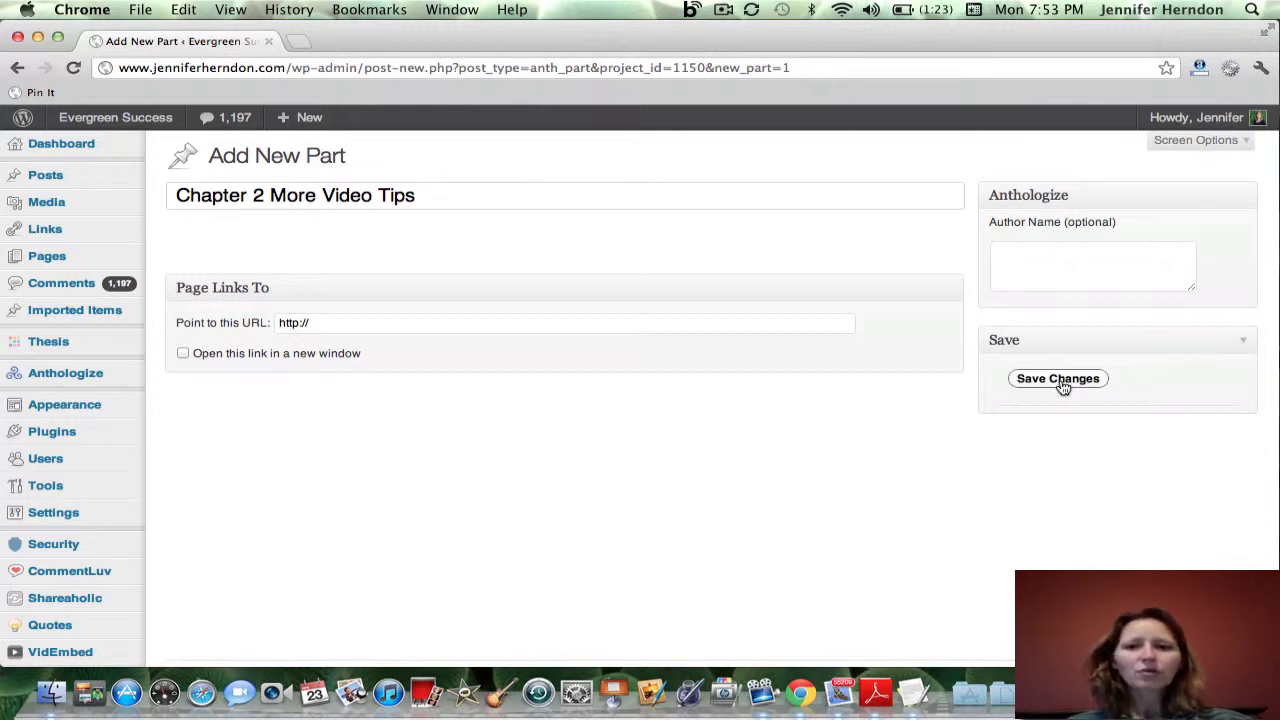
Step: Save the Chapter 2 part and add the post "10 Ways to Produce Killer Content When You Have Nothing to Write About" to Chapter 1
click(1036, 388)
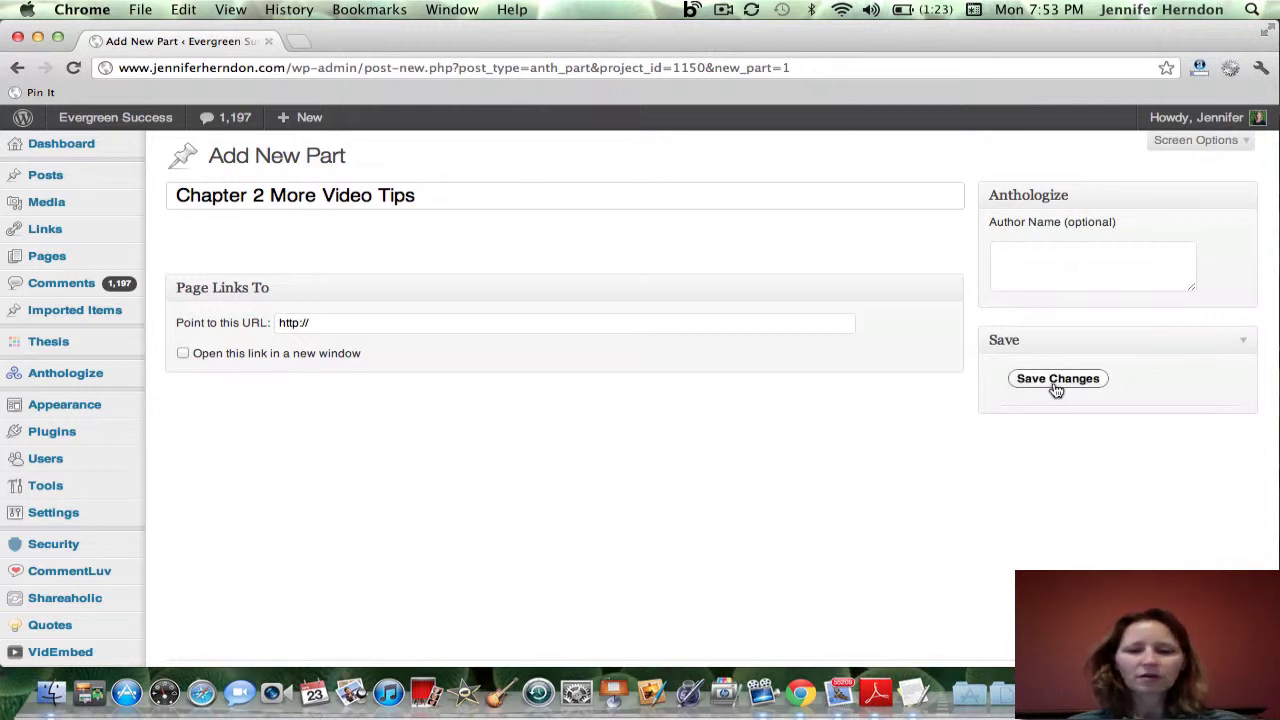
click(1056, 383)
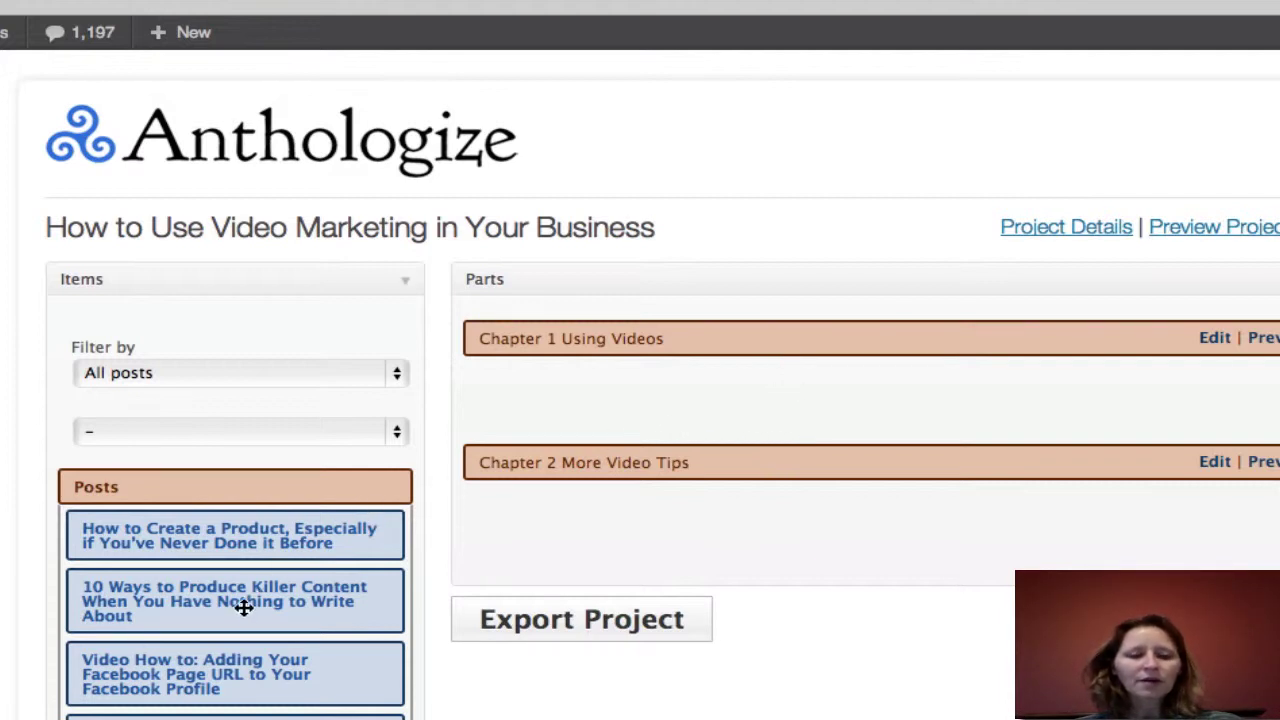
drag(179, 586, 572, 407)
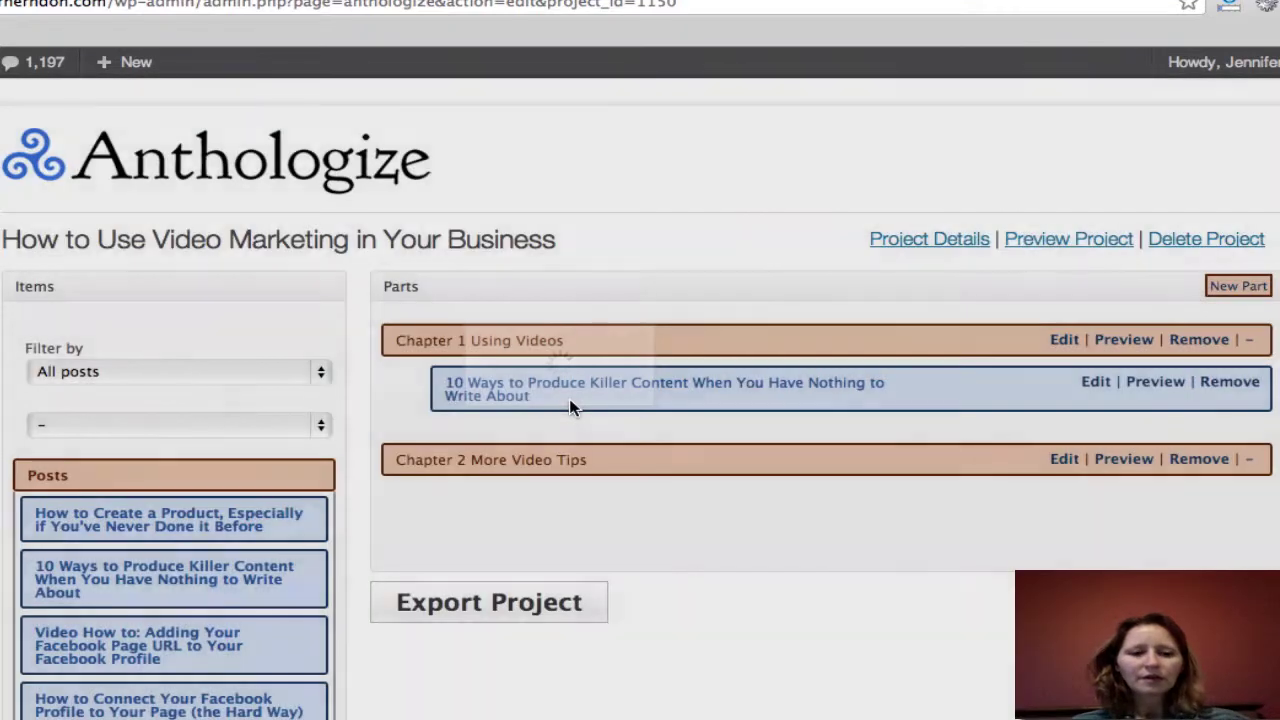
Step: Add the posts "The ABC's of Online Business Profits: Part 2" and "The ABC's of Online Business Profits: Part One" to Chapter 2
scroll(175, 606, down, 3)
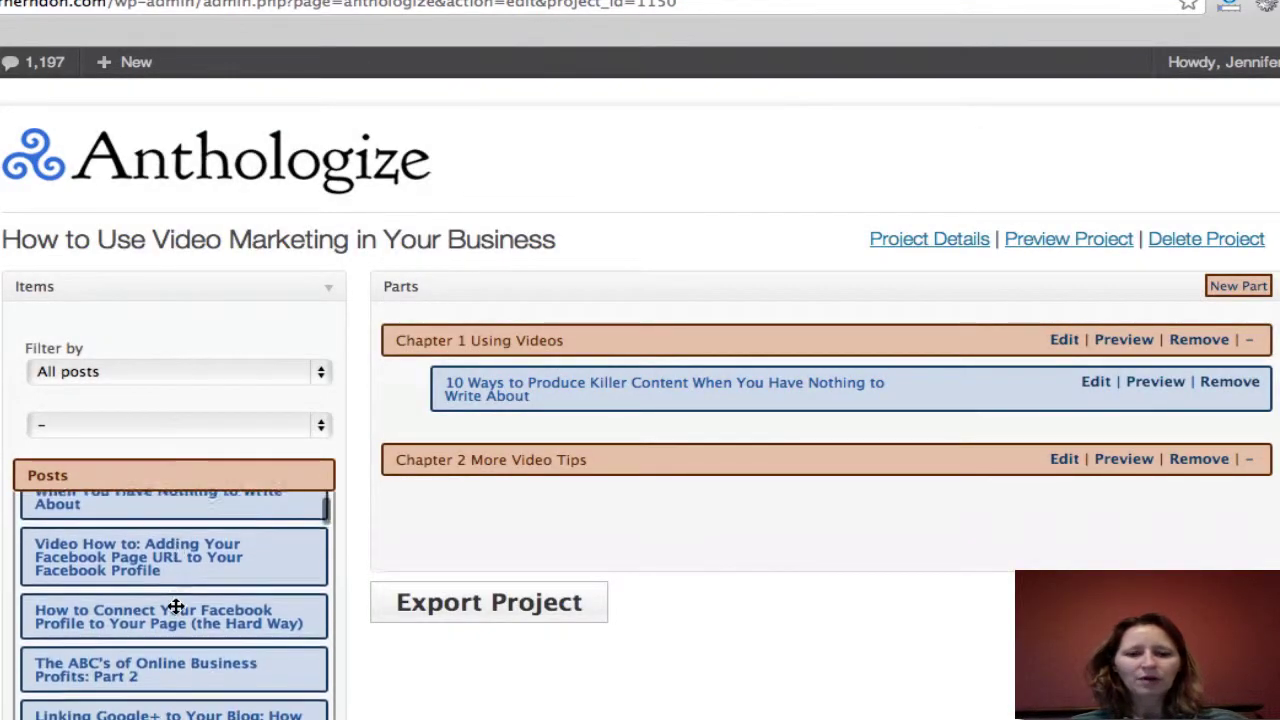
scroll(175, 606, down, 1)
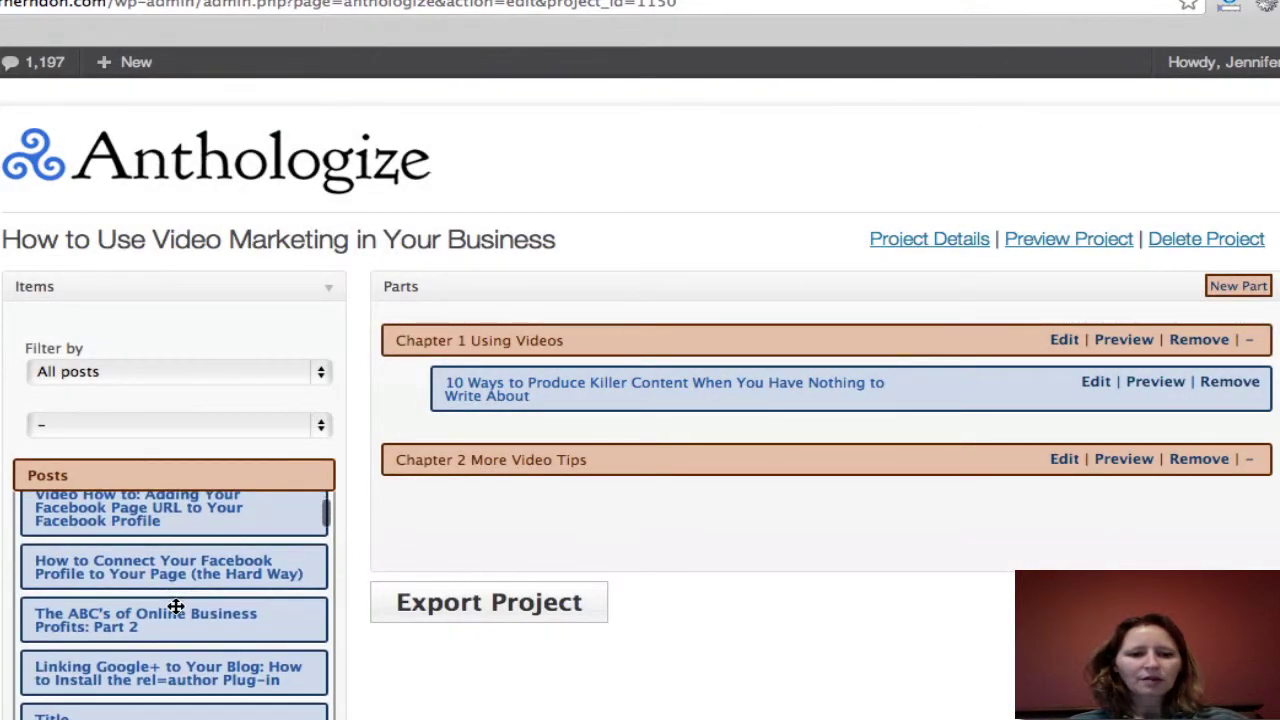
drag(175, 619, 589, 510)
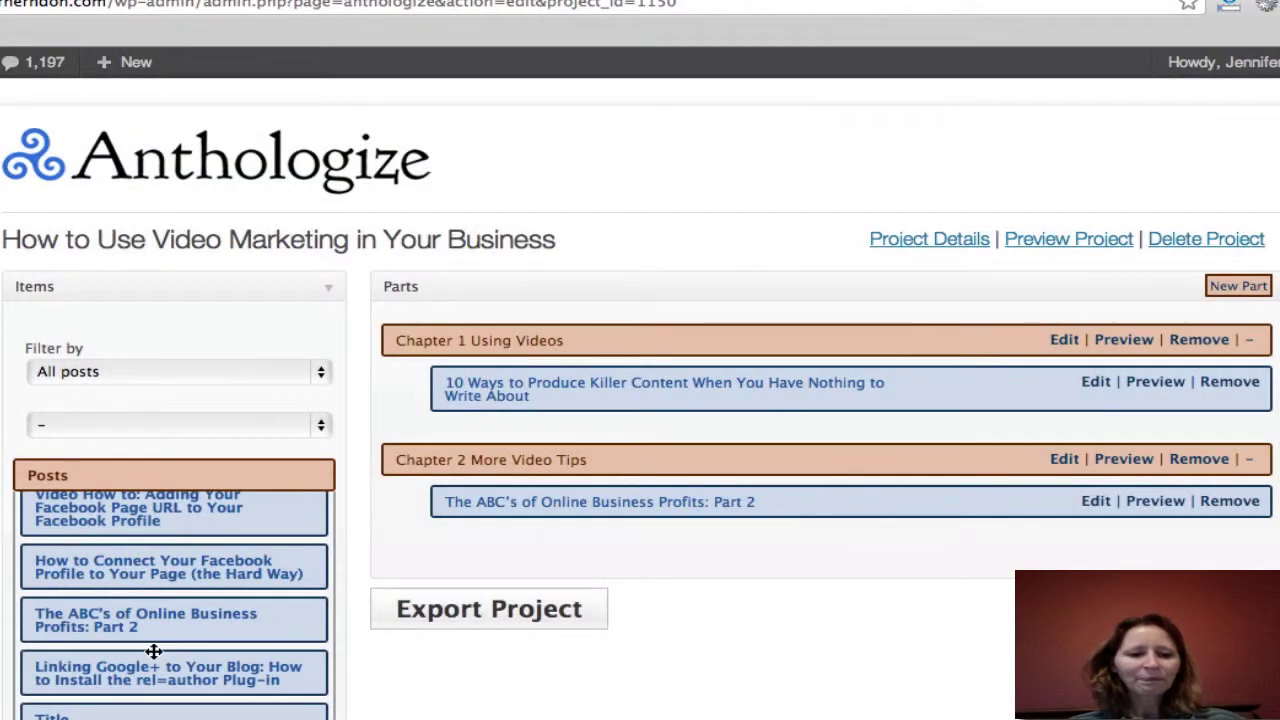
scroll(153, 651, down, 5)
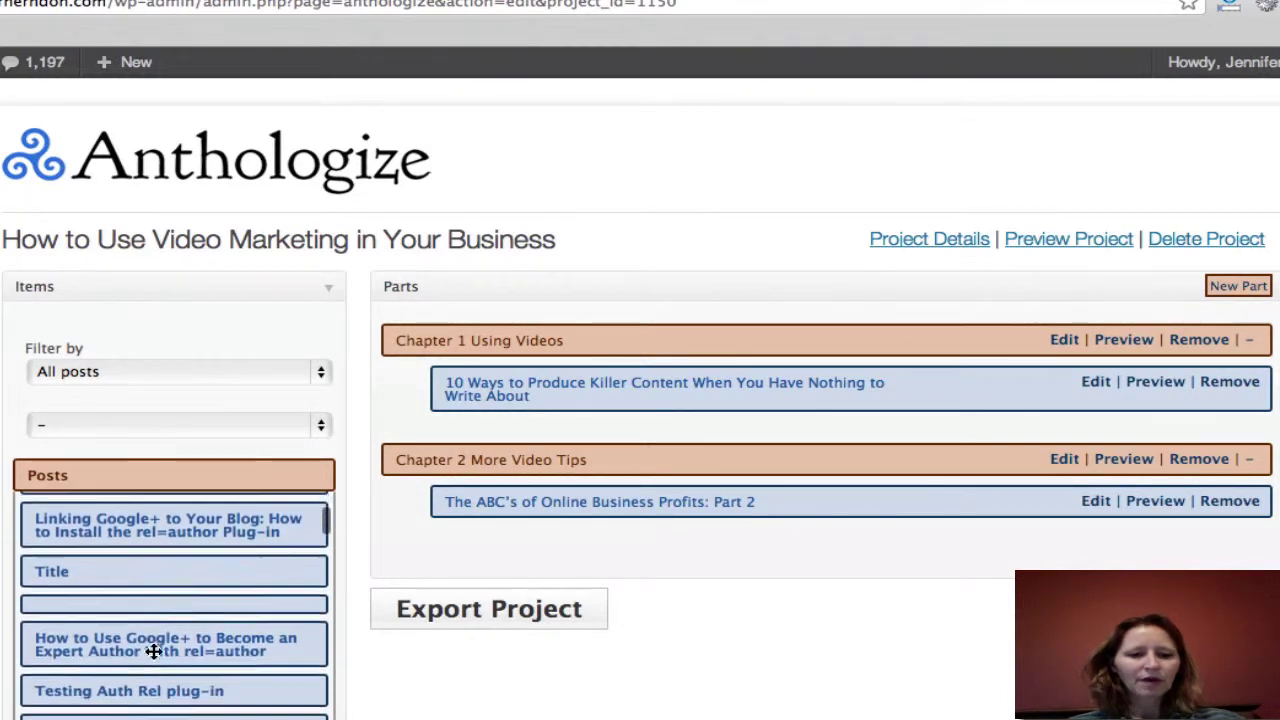
scroll(153, 651, down, 2)
drag(192, 640, 549, 553)
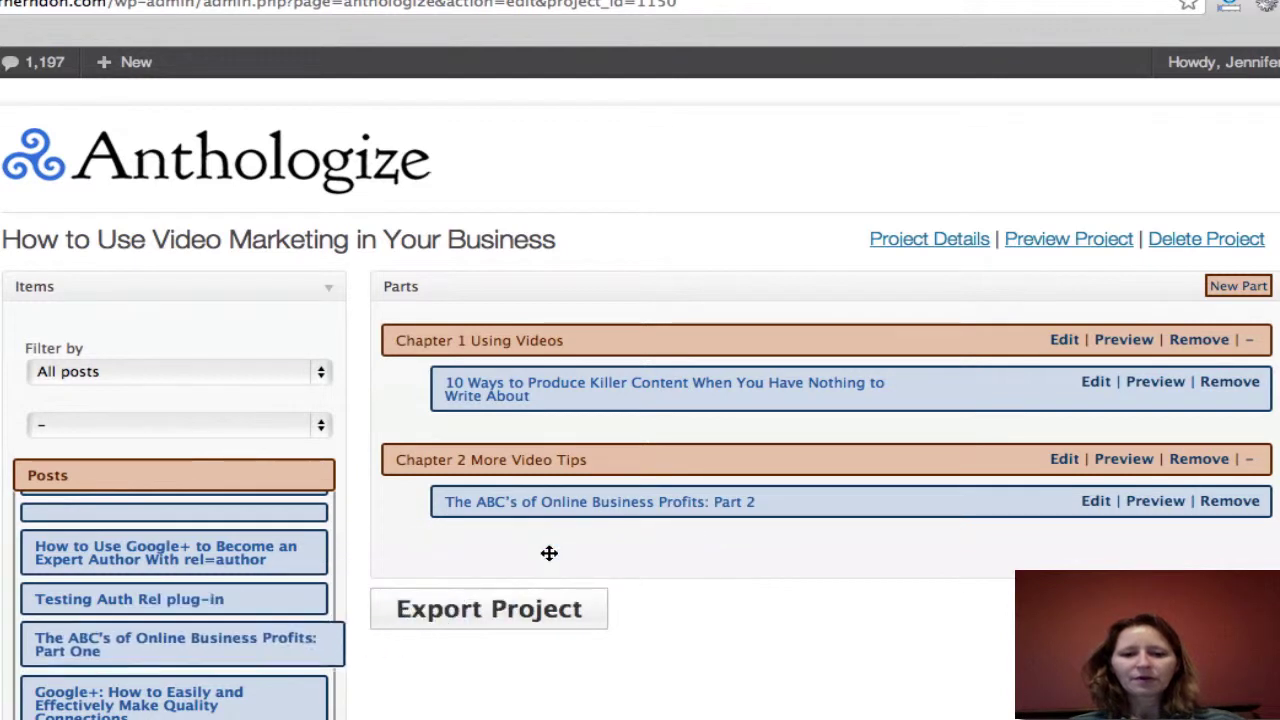
drag(143, 646, 551, 543)
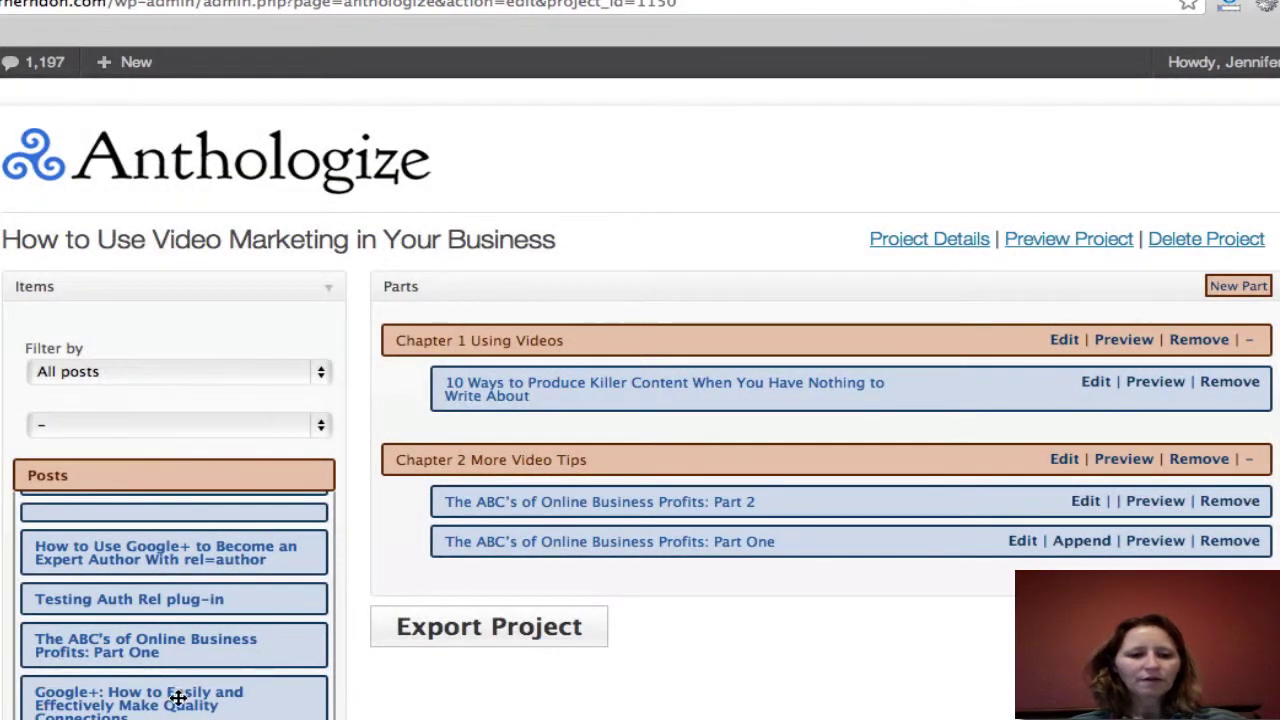
Step: Add the "Google+: How to Easily and Effectively Make Quality Connections" post to Chapter 2 and move the ABC's Part One post to the chapter's start
drag(177, 690, 613, 584)
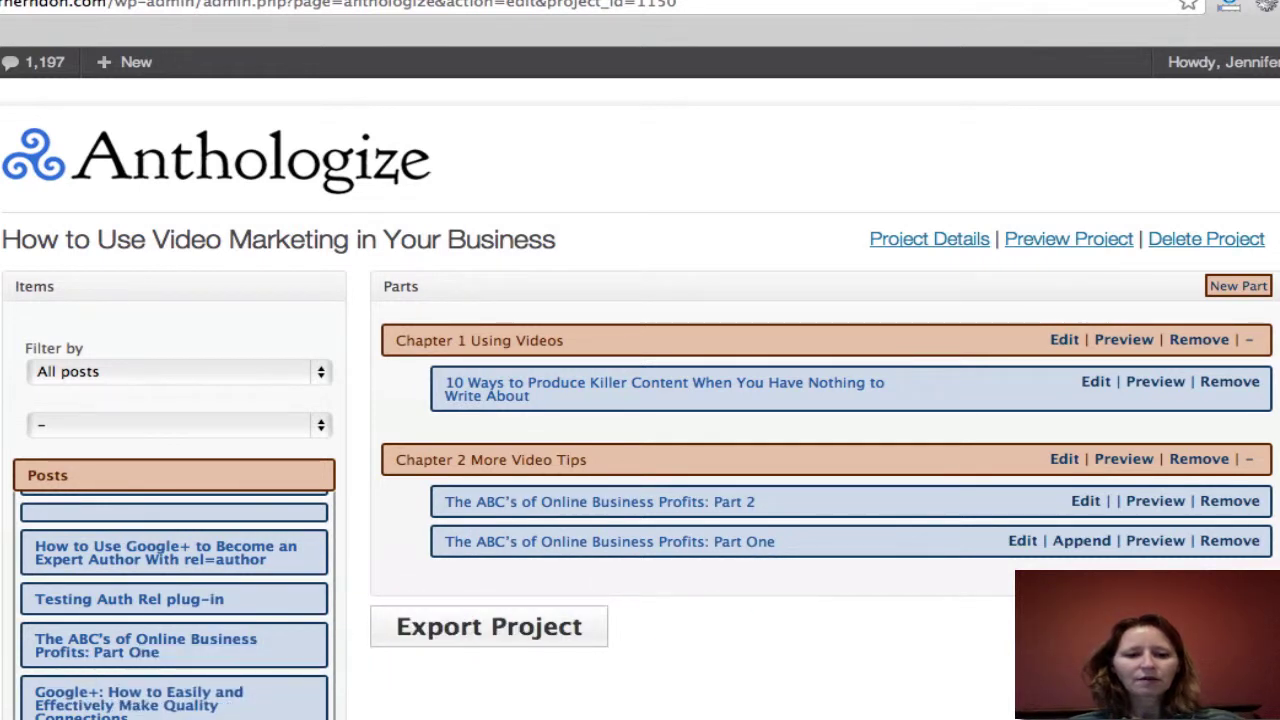
drag(80, 706, 628, 572)
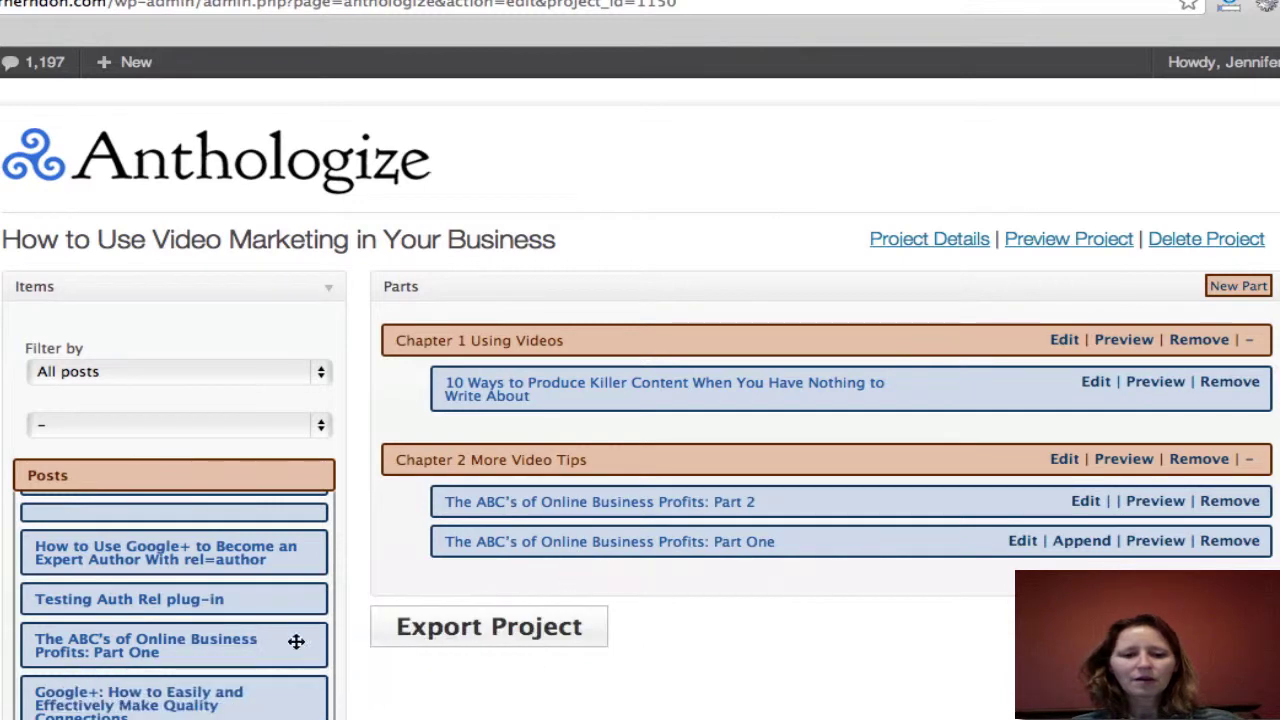
drag(253, 690, 609, 537)
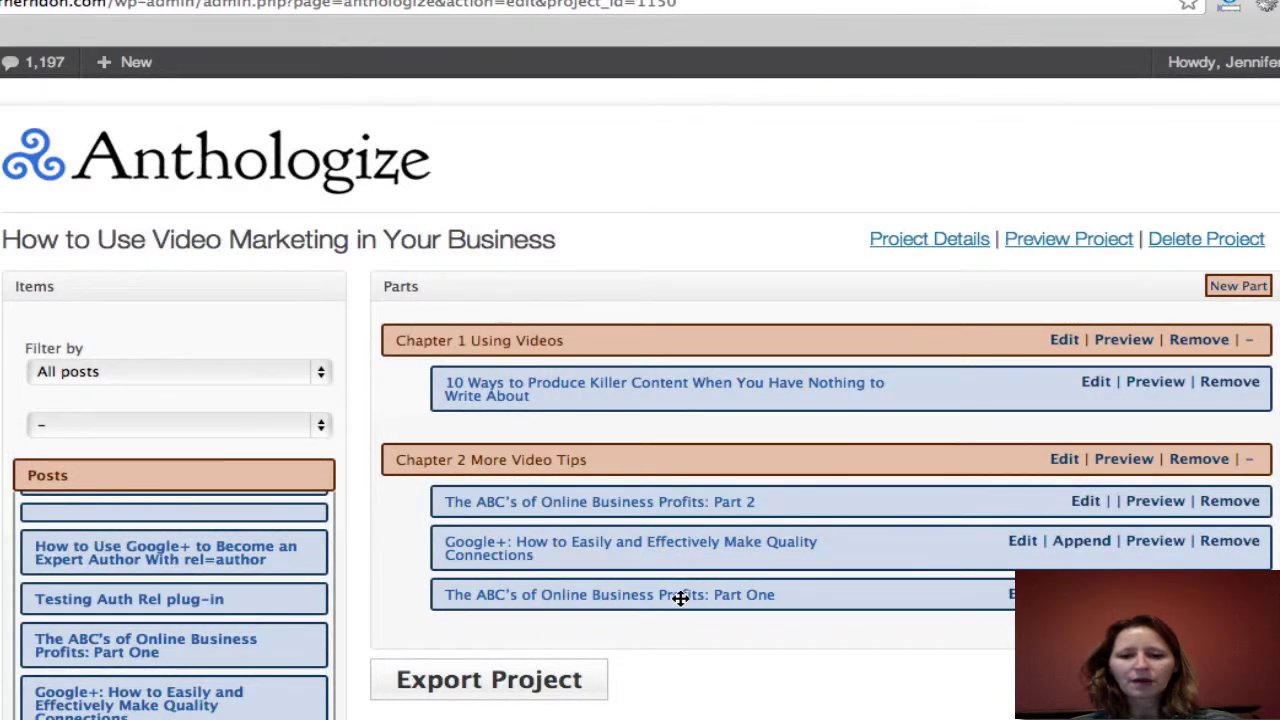
drag(680, 598, 681, 502)
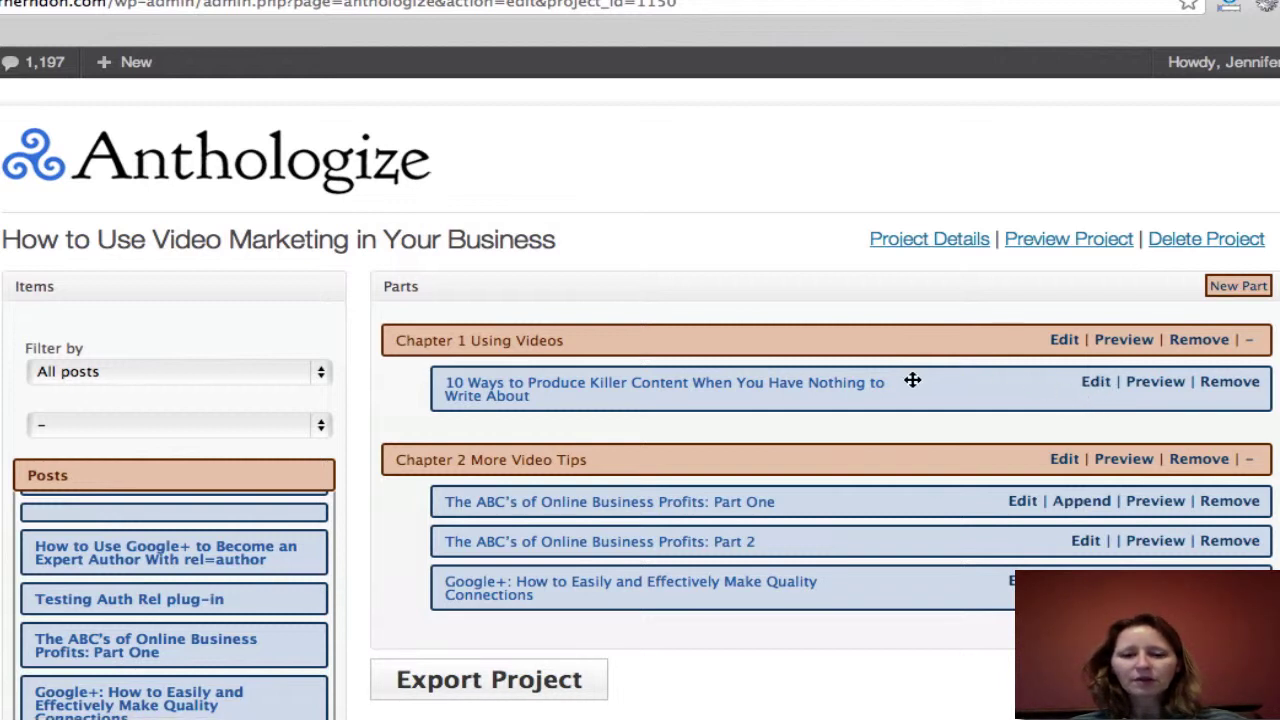
Step: Open the "10 Ways to Produce Killer Content" item in Chapter 1 for editing, review its text and save it
click(1095, 384)
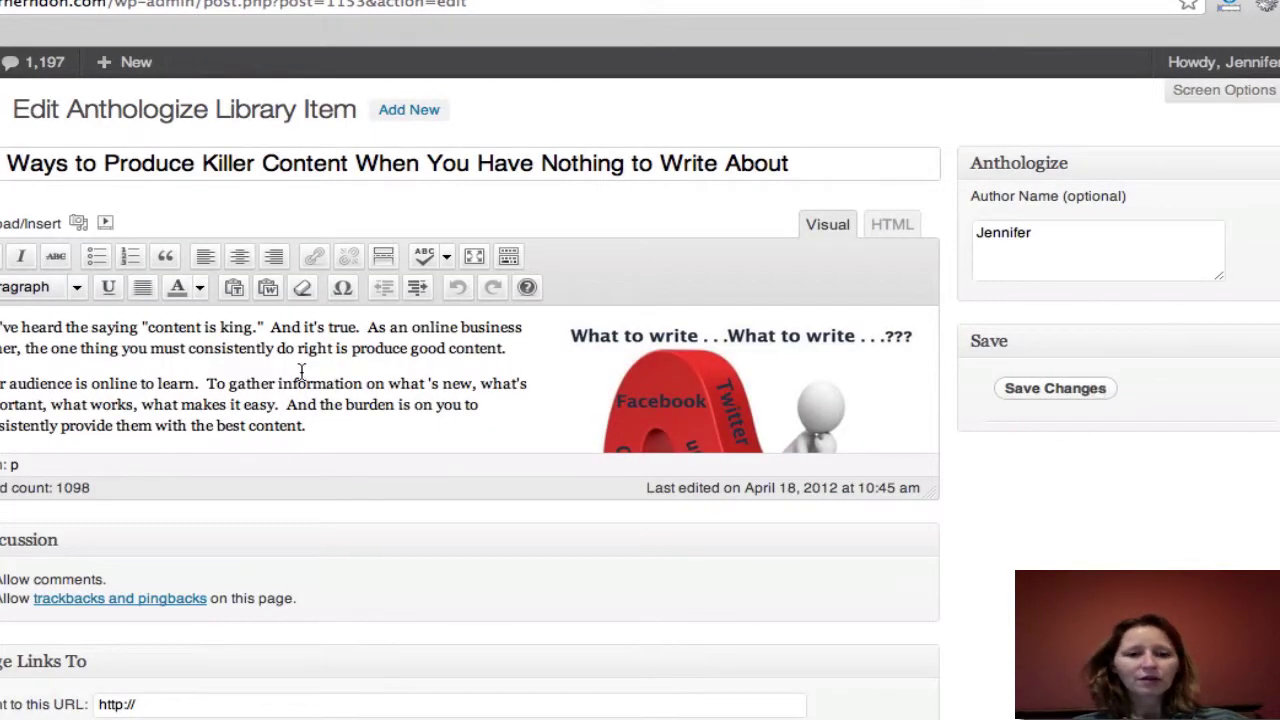
scroll(285, 383, down, 1)
scroll(285, 383, down, 5)
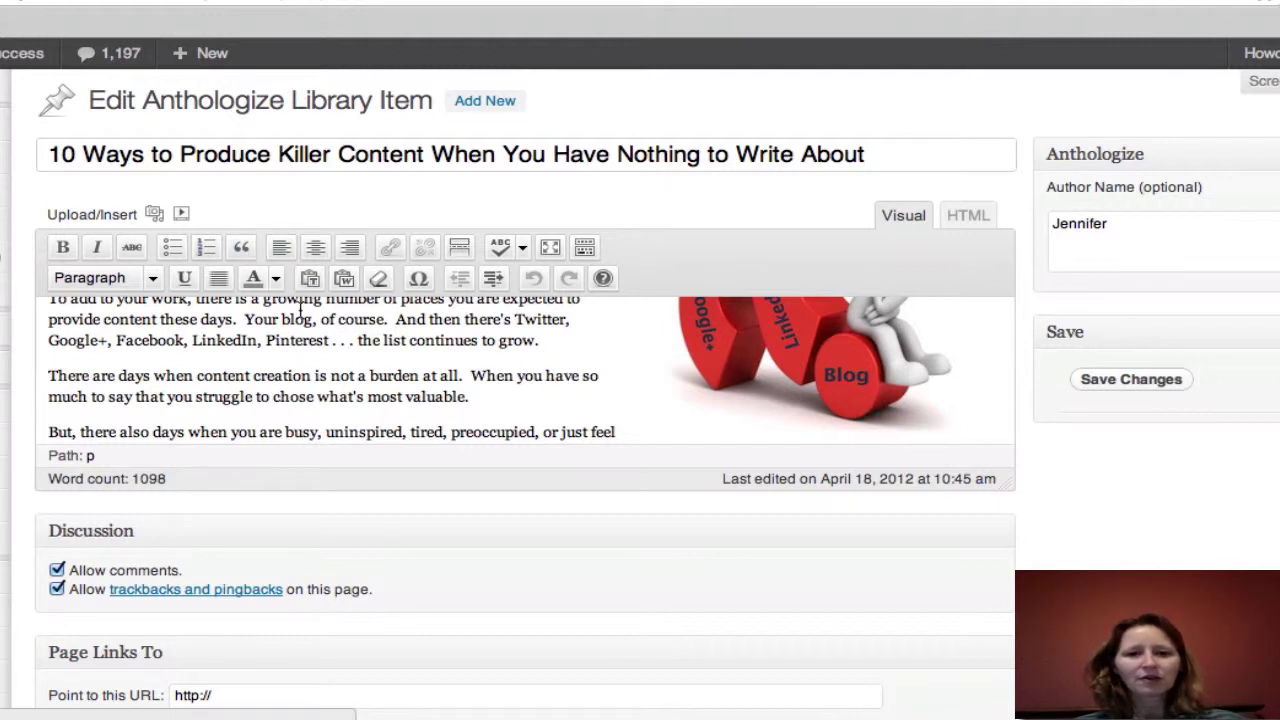
scroll(302, 340, up, 3)
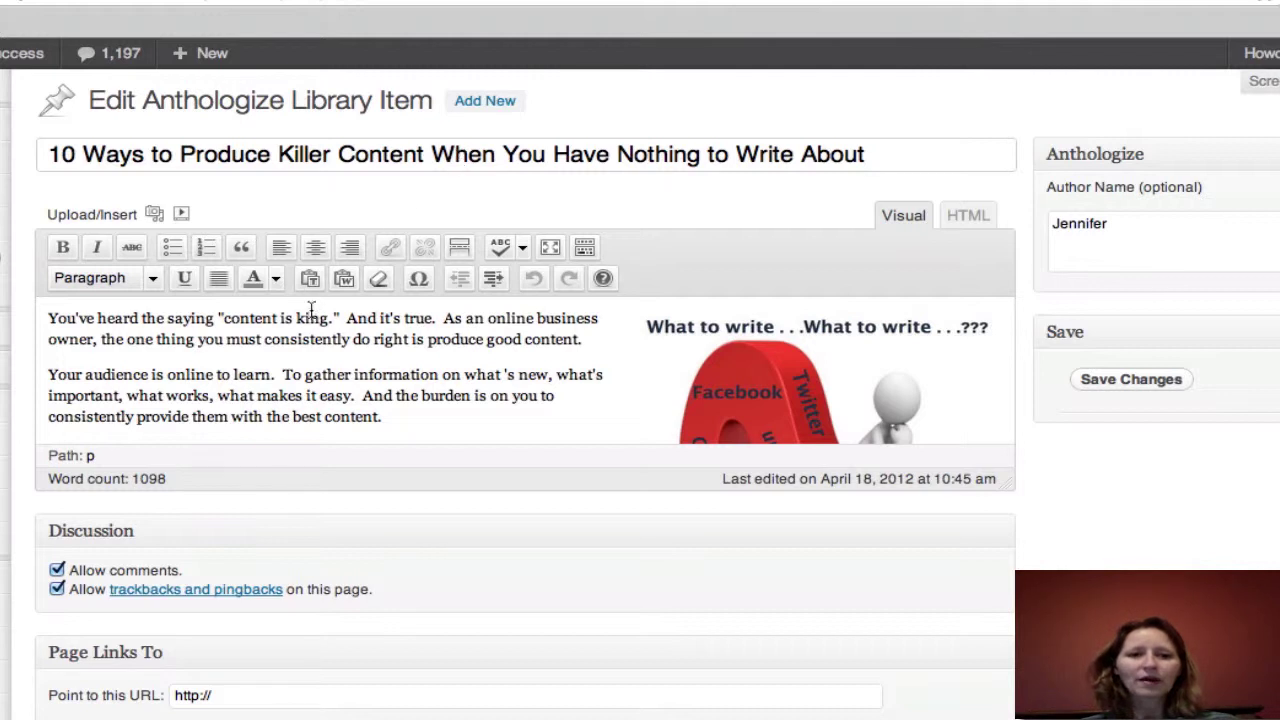
click(1143, 380)
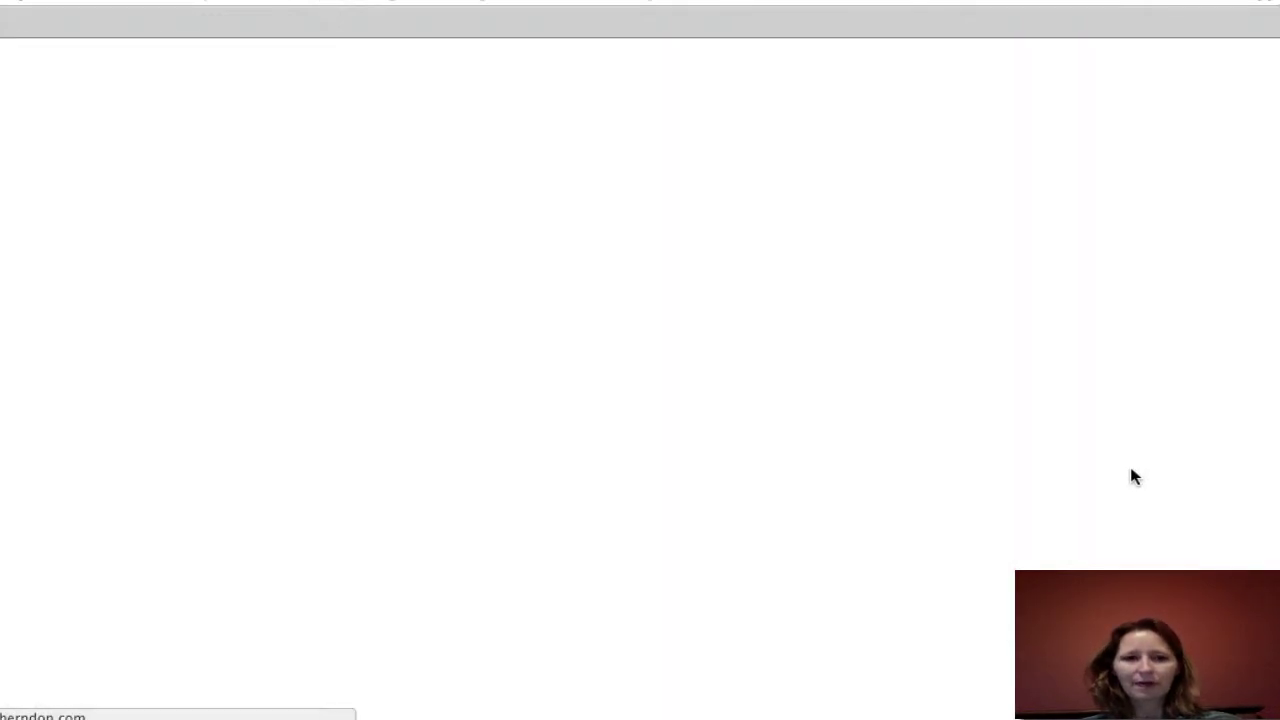
Step: Append "The ABC's of Online Business Profits: Part One" to the Part 2 item in Chapter 2
scroll(1132, 474, down, 2)
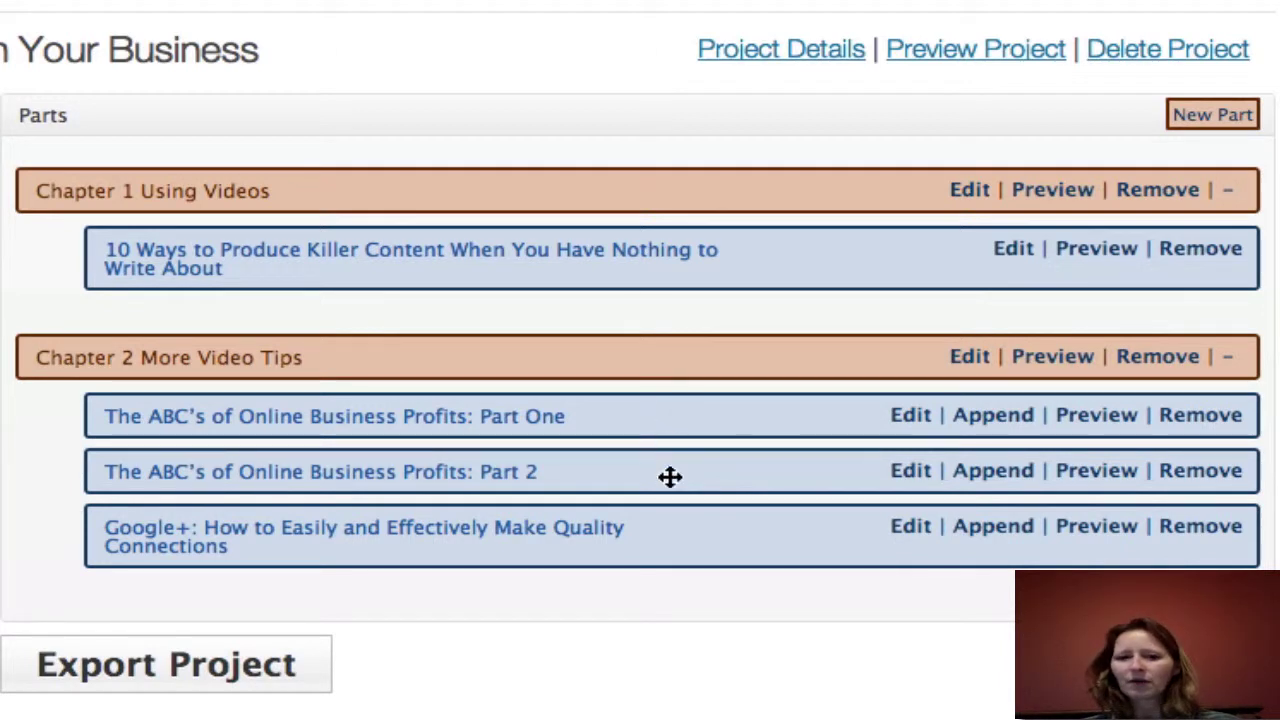
click(998, 472)
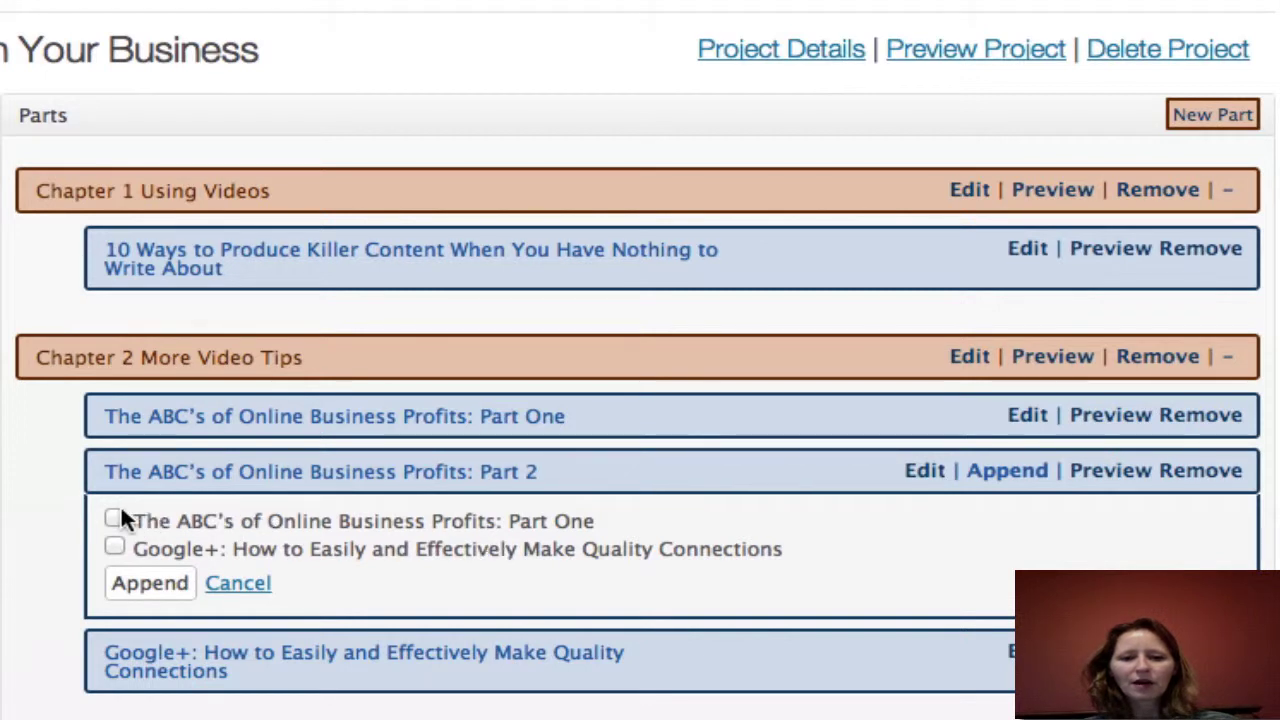
click(149, 584)
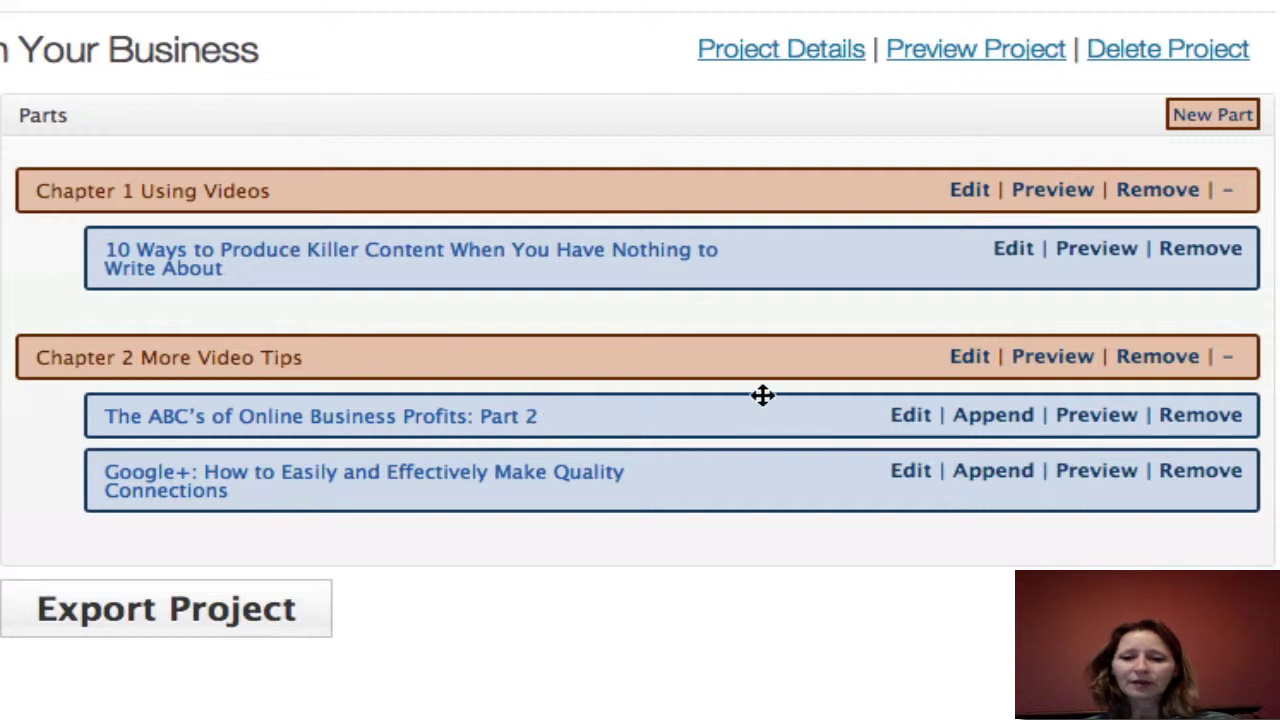
Step: Retitle the merged ABC's item in Chapter 2 as "The ABC's of Online Business Profits" and save it
click(908, 413)
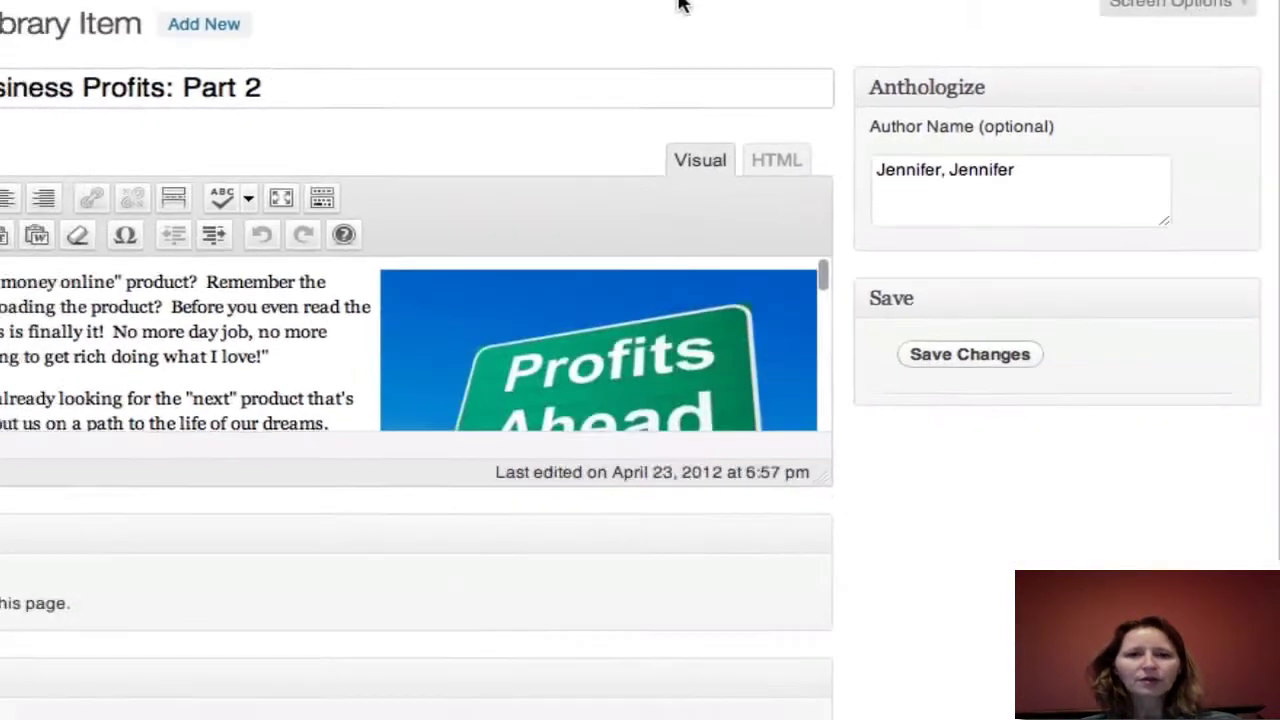
click(273, 92)
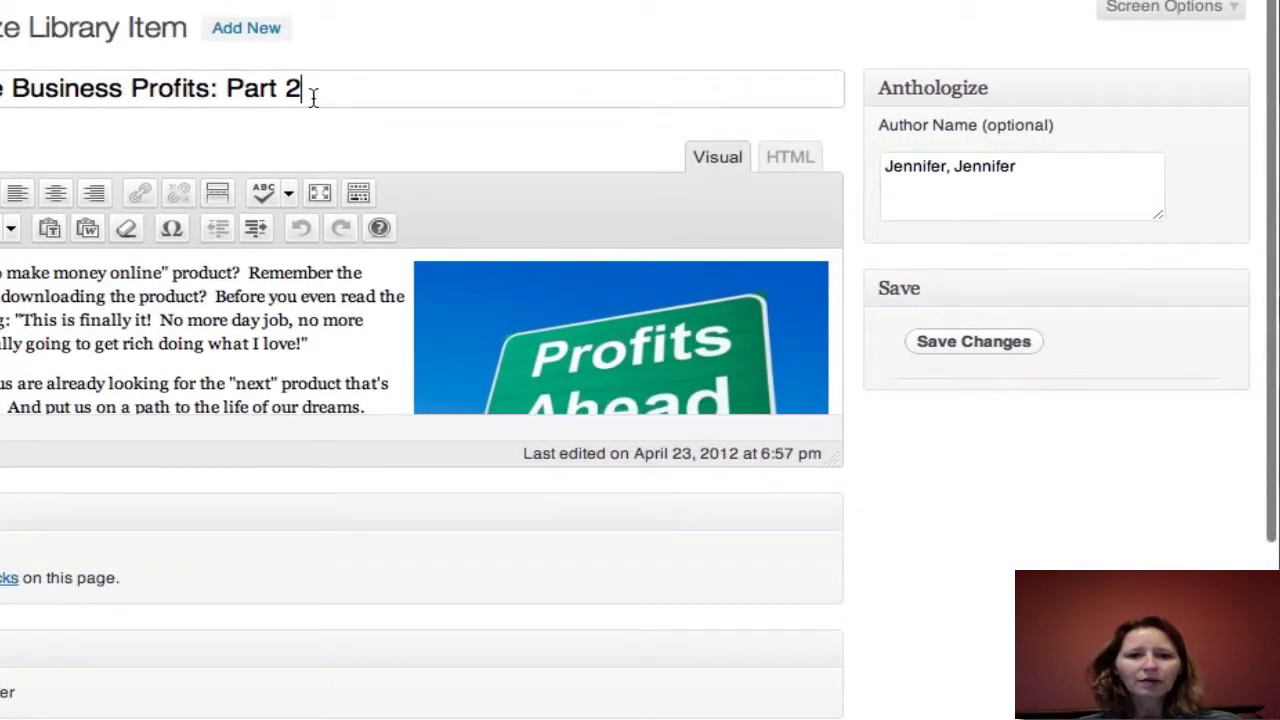
key(BackSpace)
key(BackSpace)
key(BackSpace)
key(BackSpace)
key(BackSpace)
key(BackSpace)
key(BackSpace)
key(BackSpace)
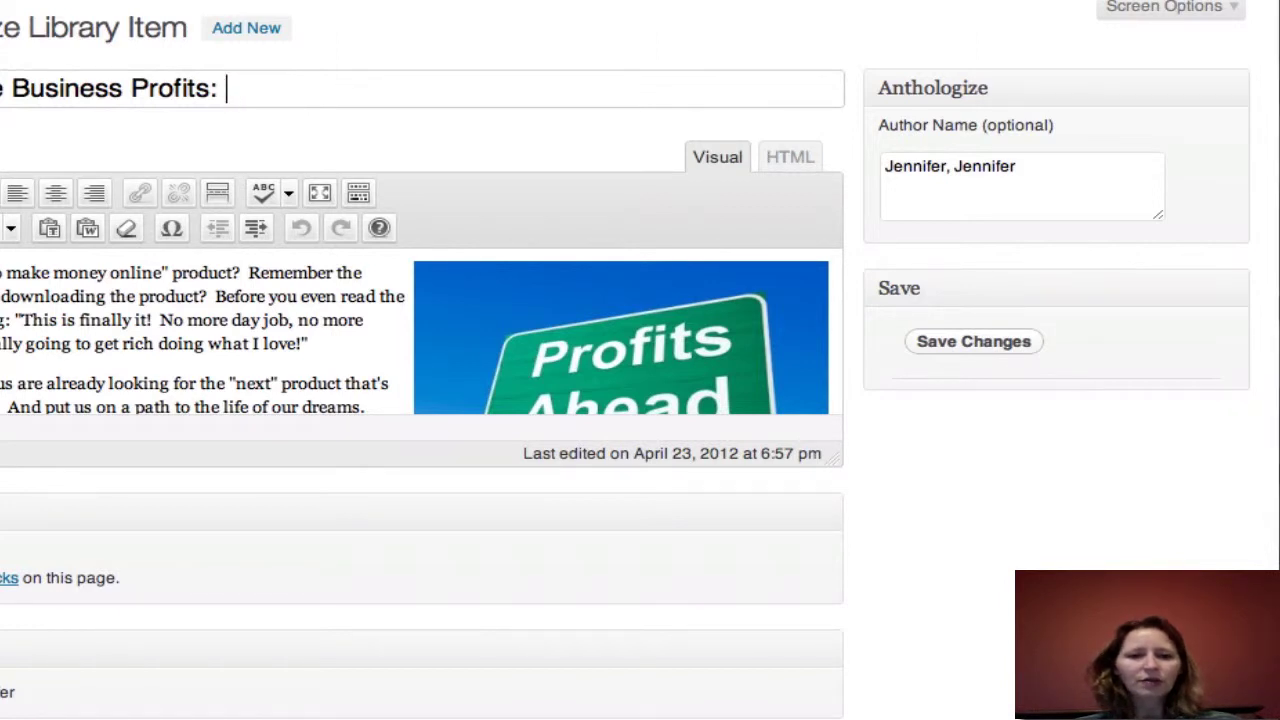
click(1001, 345)
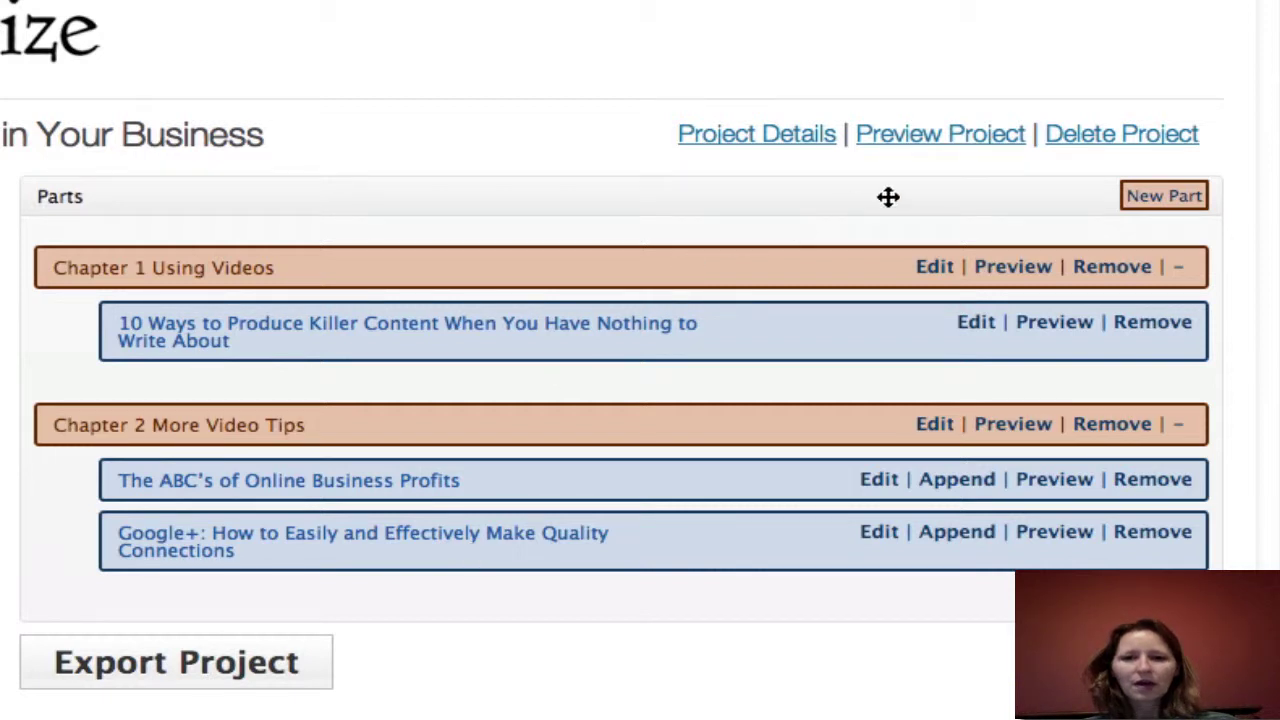
Step: Preview the whole project and examine the chapter headings, author blocks, images and text formatting of the ABC's article
click(928, 137)
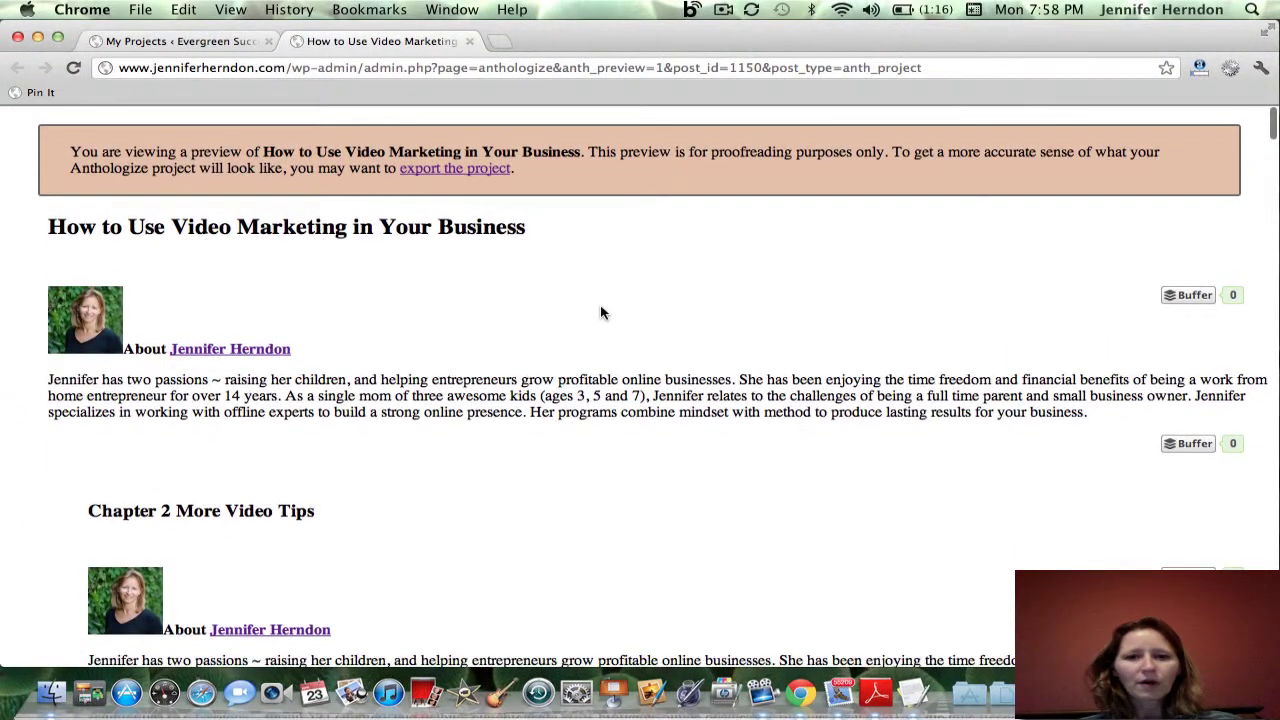
scroll(600, 313, down, 3)
scroll(600, 313, down, 5)
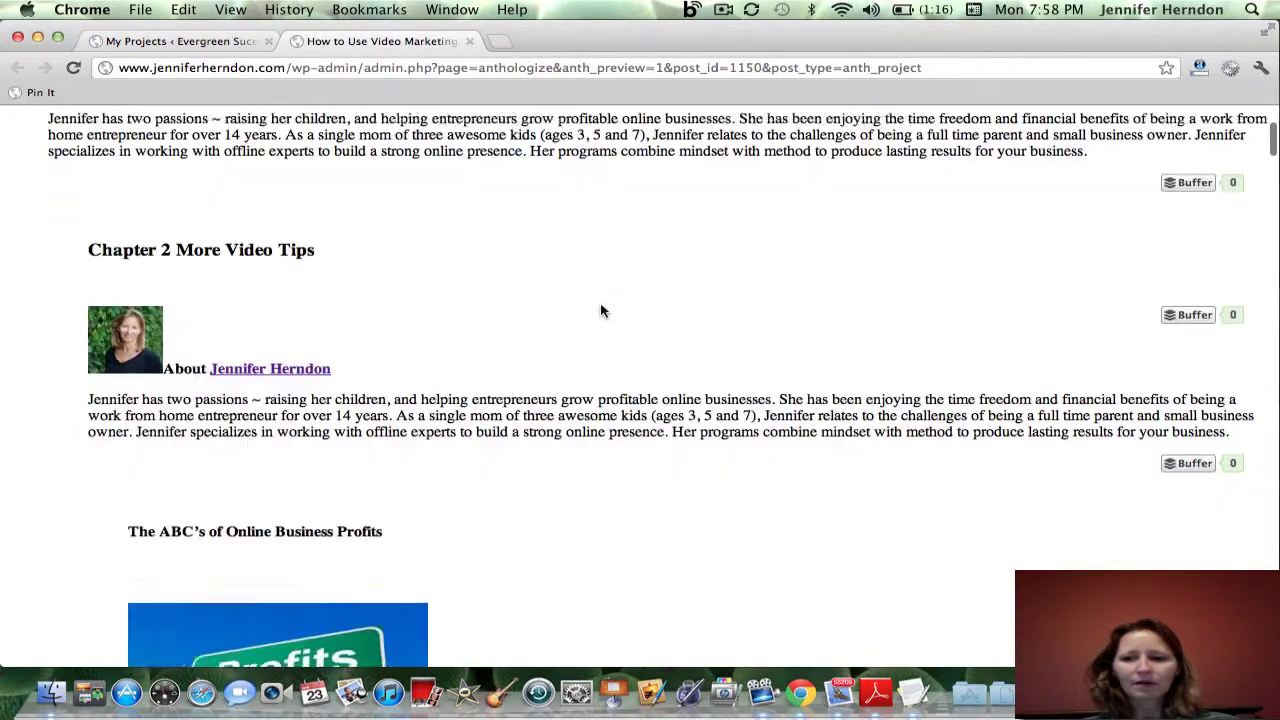
scroll(600, 311, up, 8)
scroll(600, 311, down, 5)
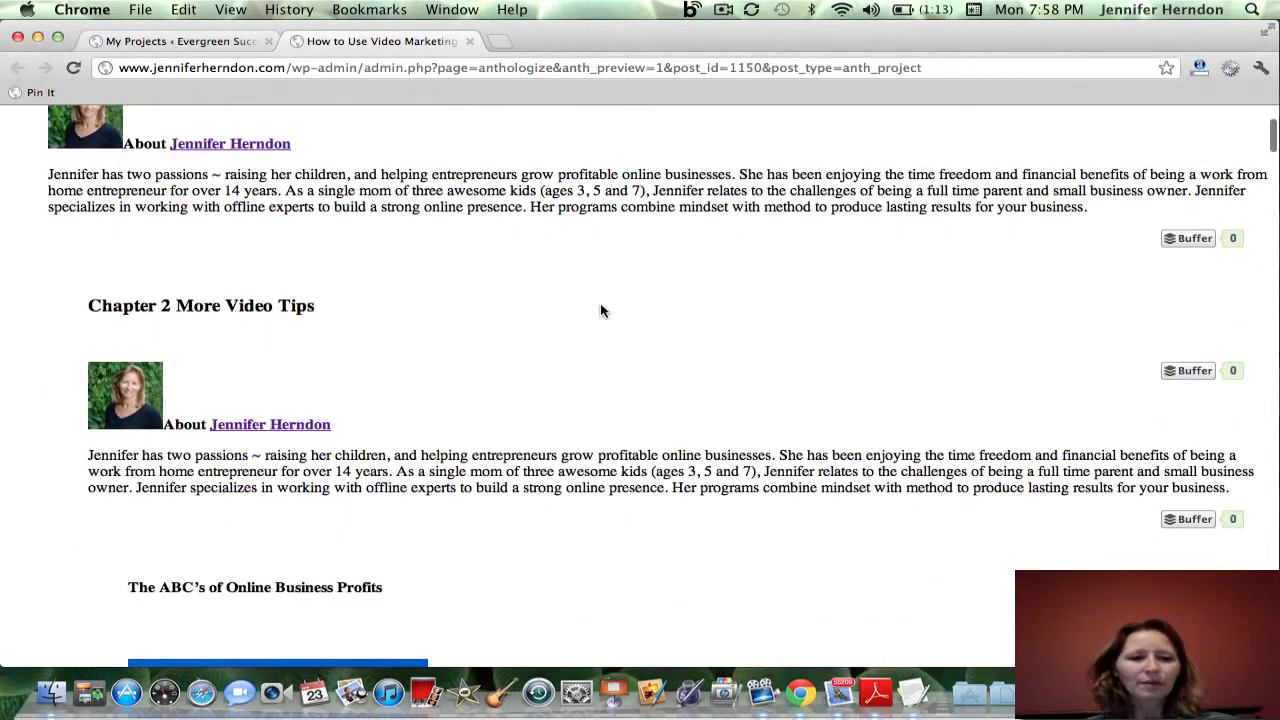
scroll(603, 311, down, 12)
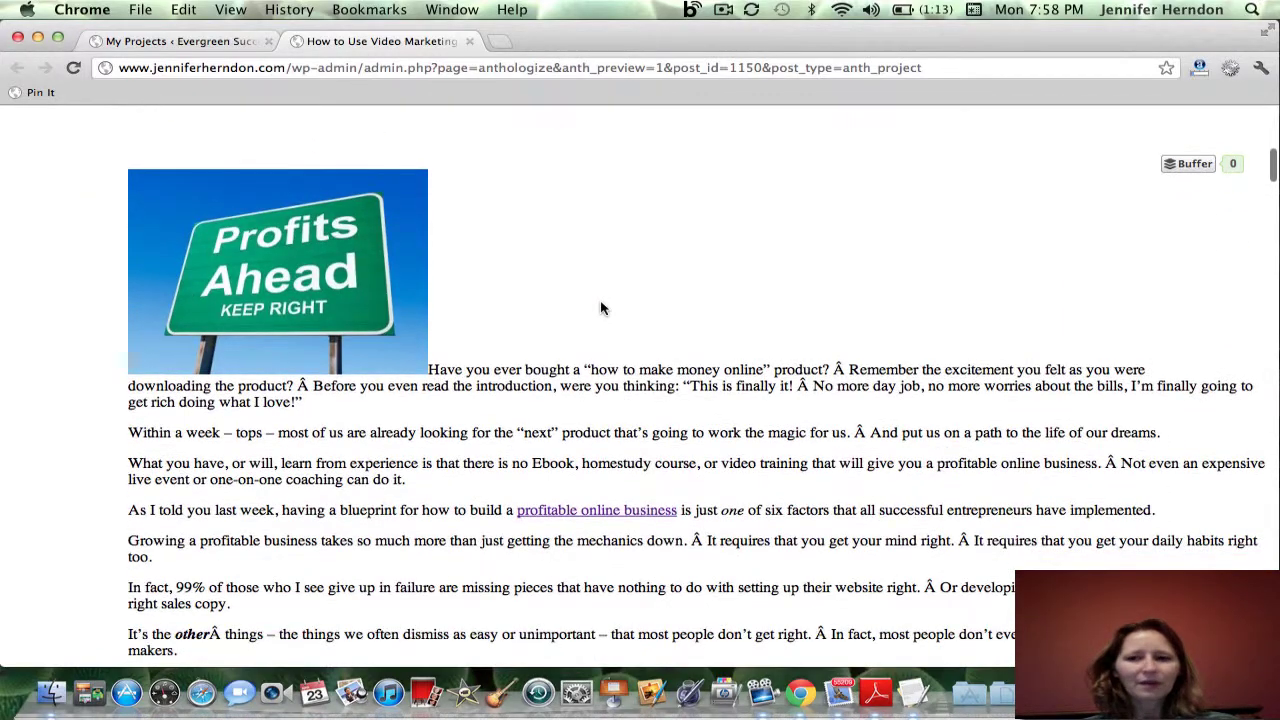
scroll(600, 308, up, 8)
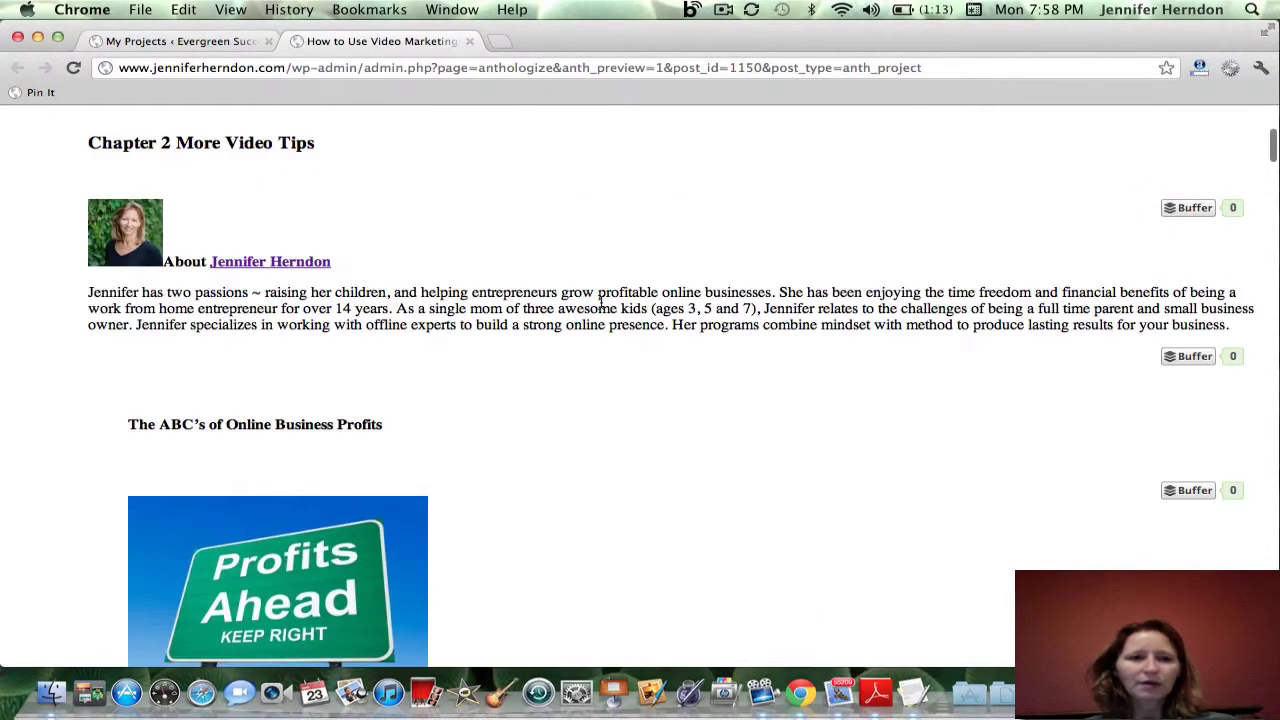
scroll(600, 305, up, 9)
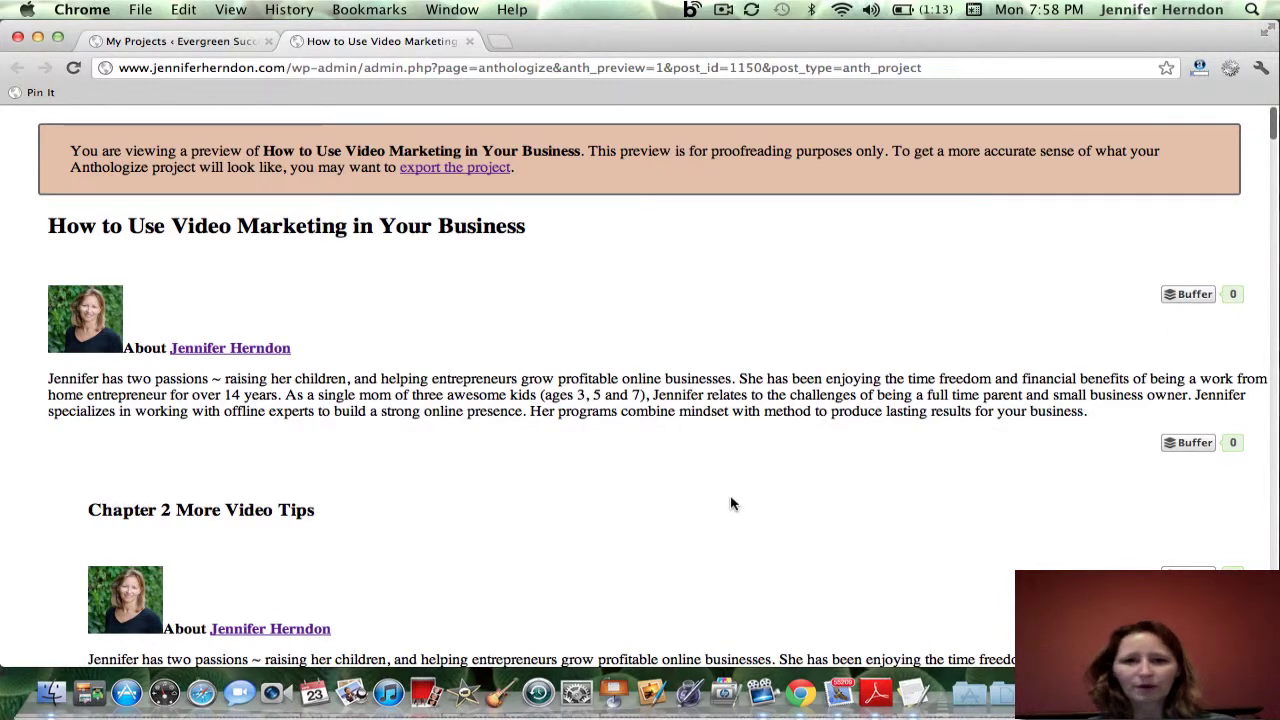
scroll(730, 495, down, 10)
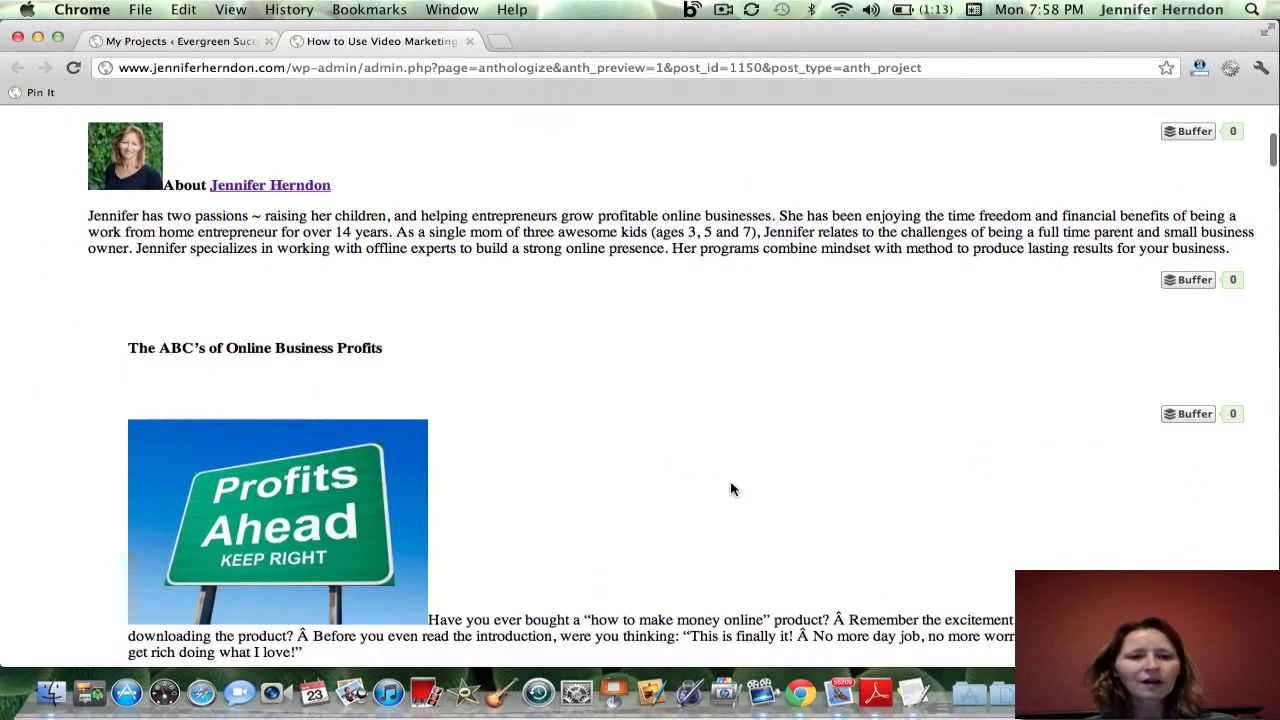
scroll(730, 489, down, 5)
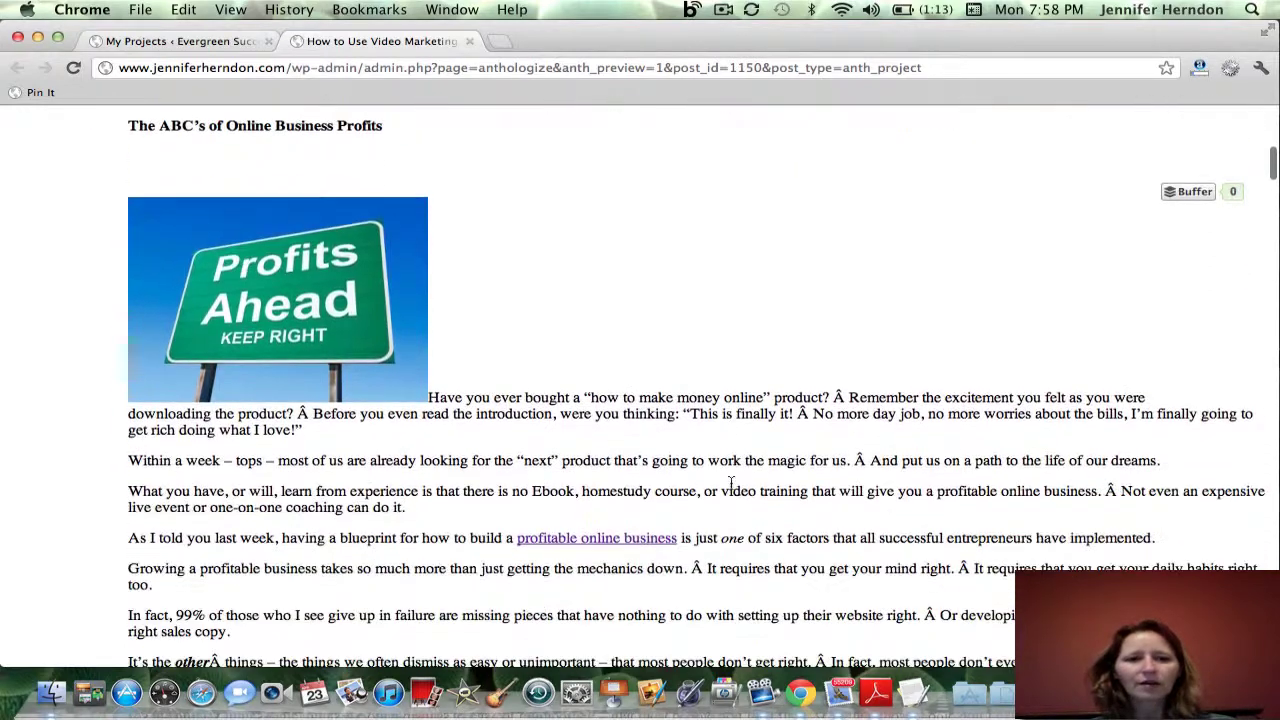
scroll(730, 485, down, 5)
scroll(730, 488, down, 3)
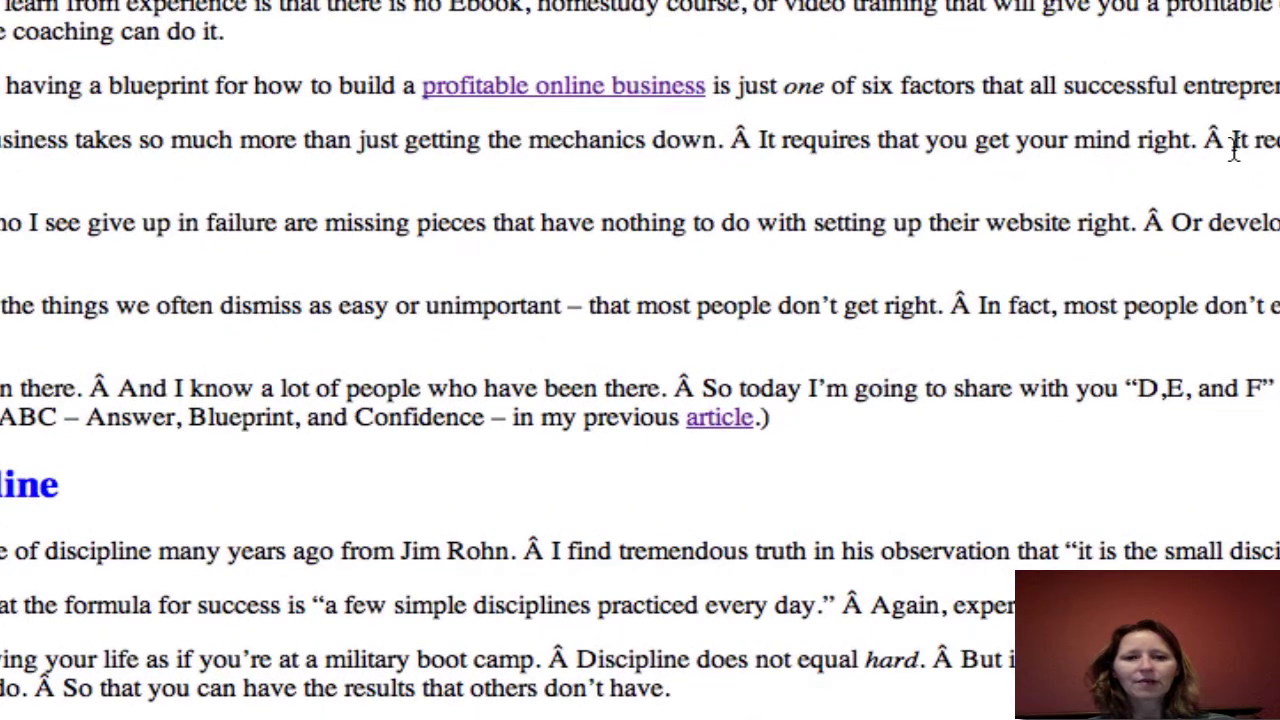
scroll(870, 456, down, 2)
scroll(872, 464, down, 5)
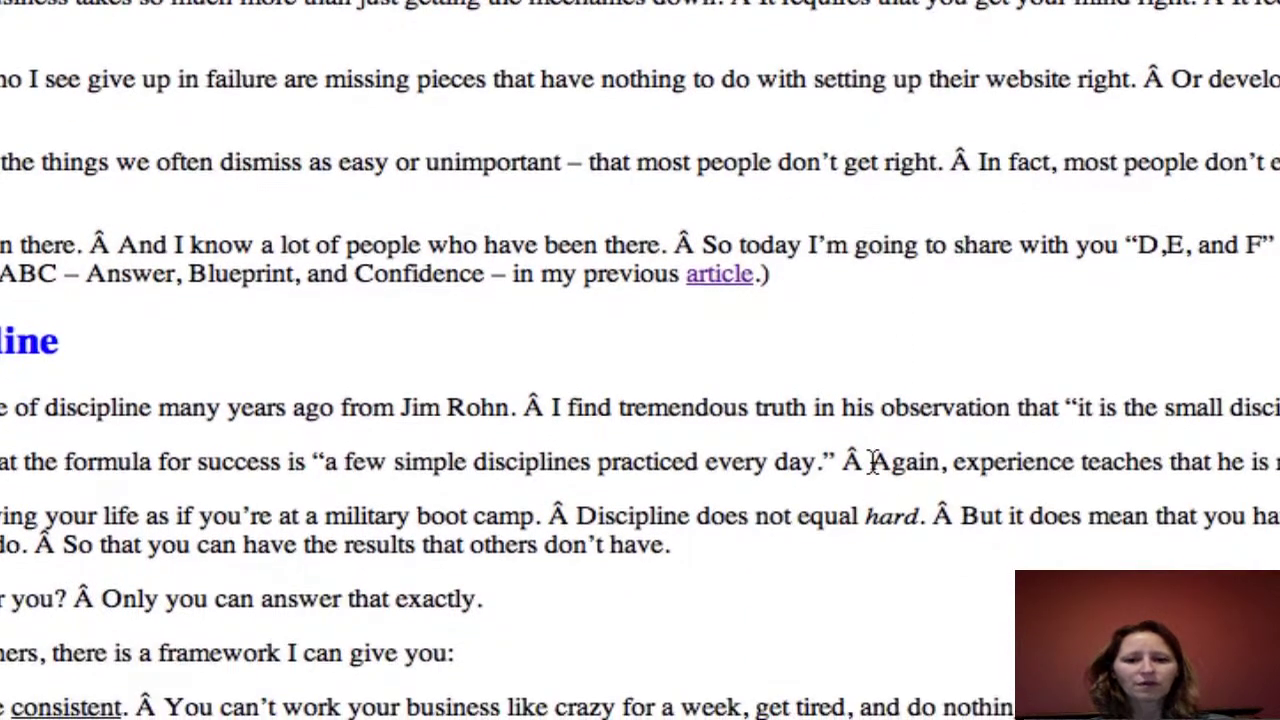
scroll(871, 464, down, 3)
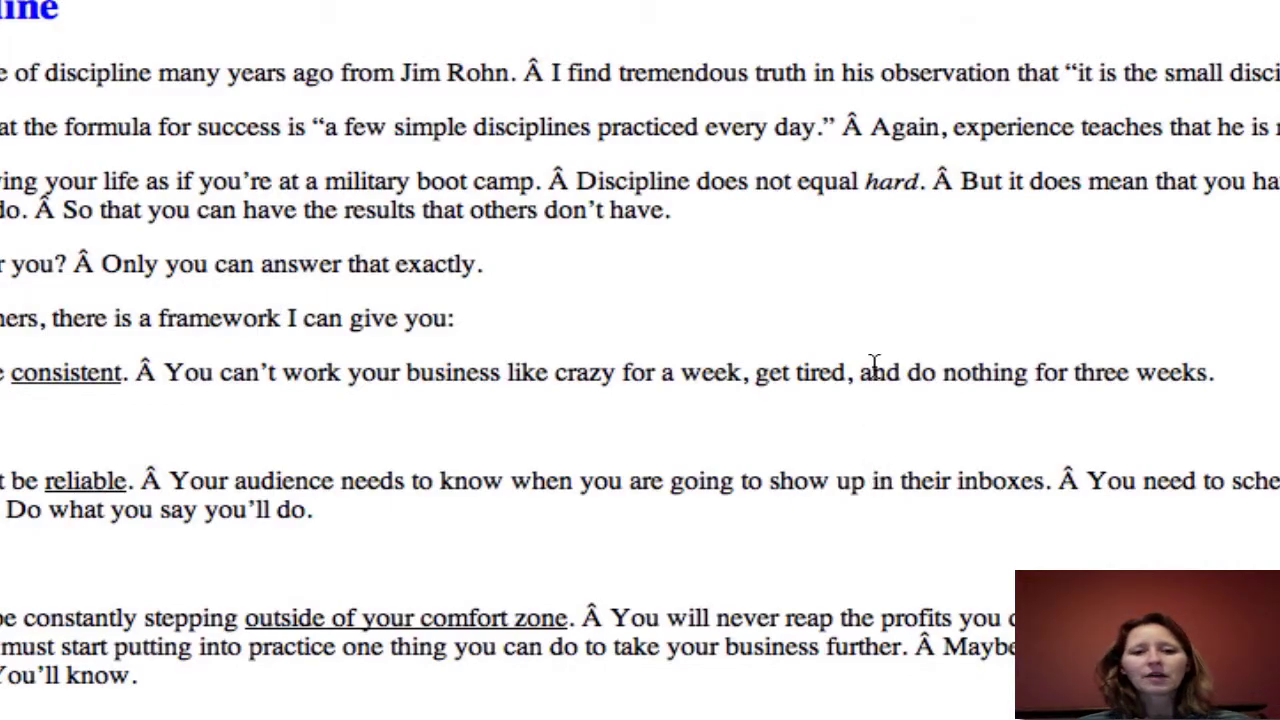
Step: Look through the project preview up to the title page, checking the author blocks and Buffer buttons, and close the preview
scroll(872, 368, up, 15)
scroll(873, 367, up, 5)
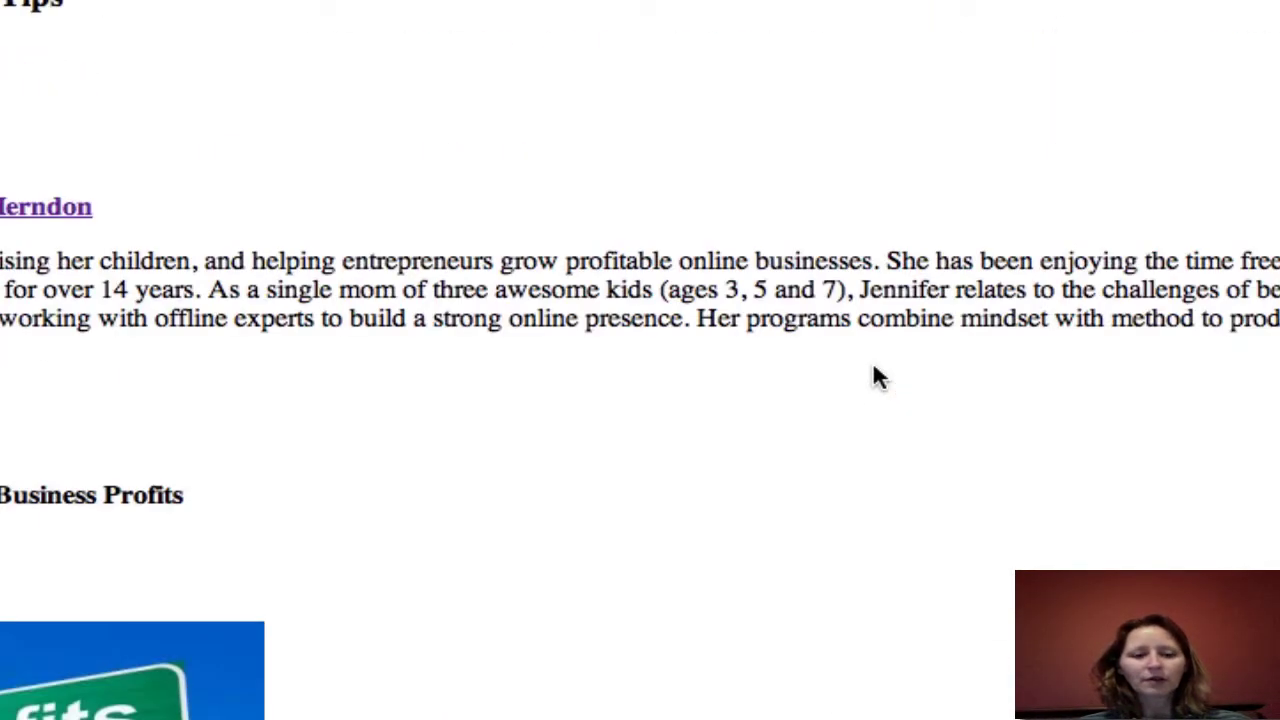
scroll(873, 367, down, 3)
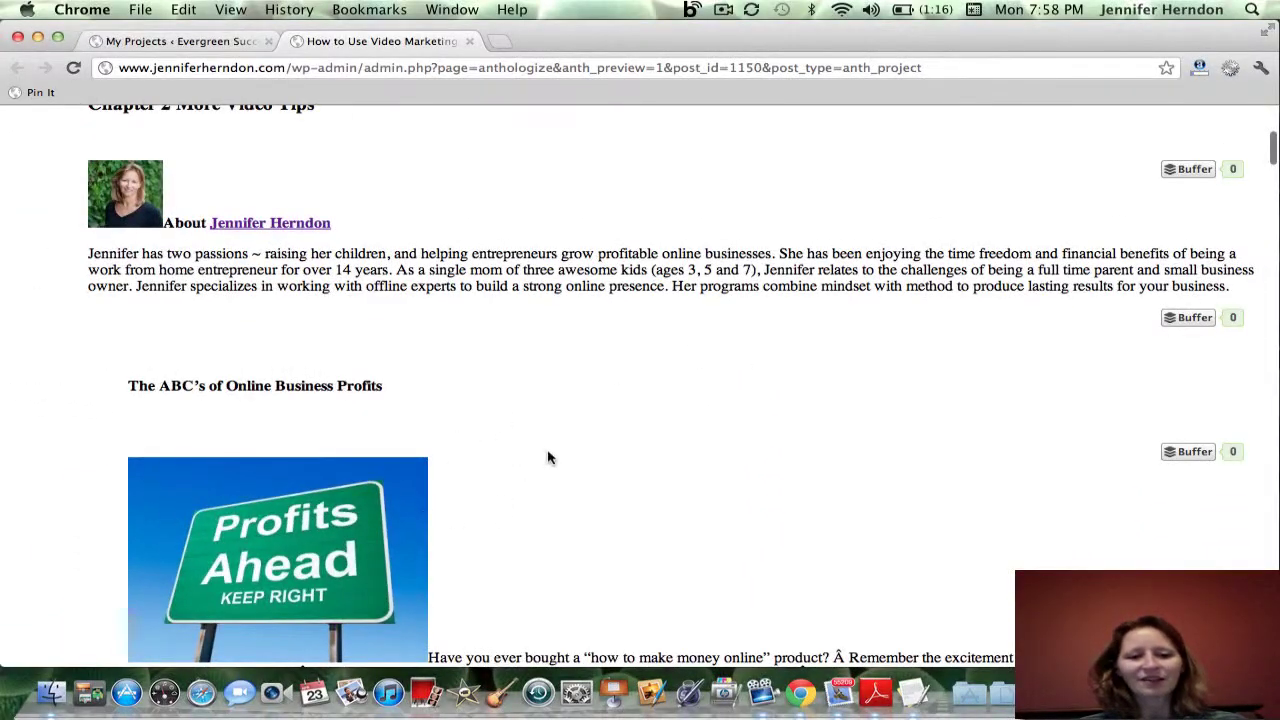
scroll(571, 469, down, 15)
scroll(571, 469, up, 15)
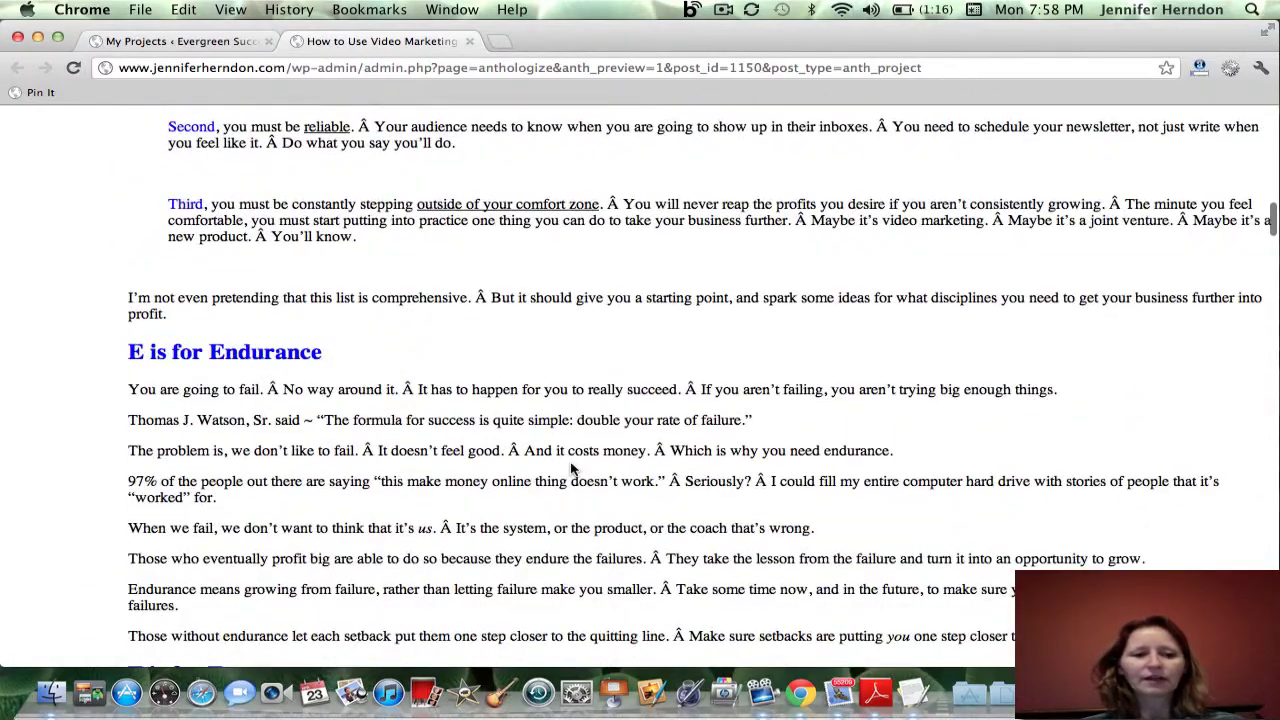
scroll(571, 469, up, 10)
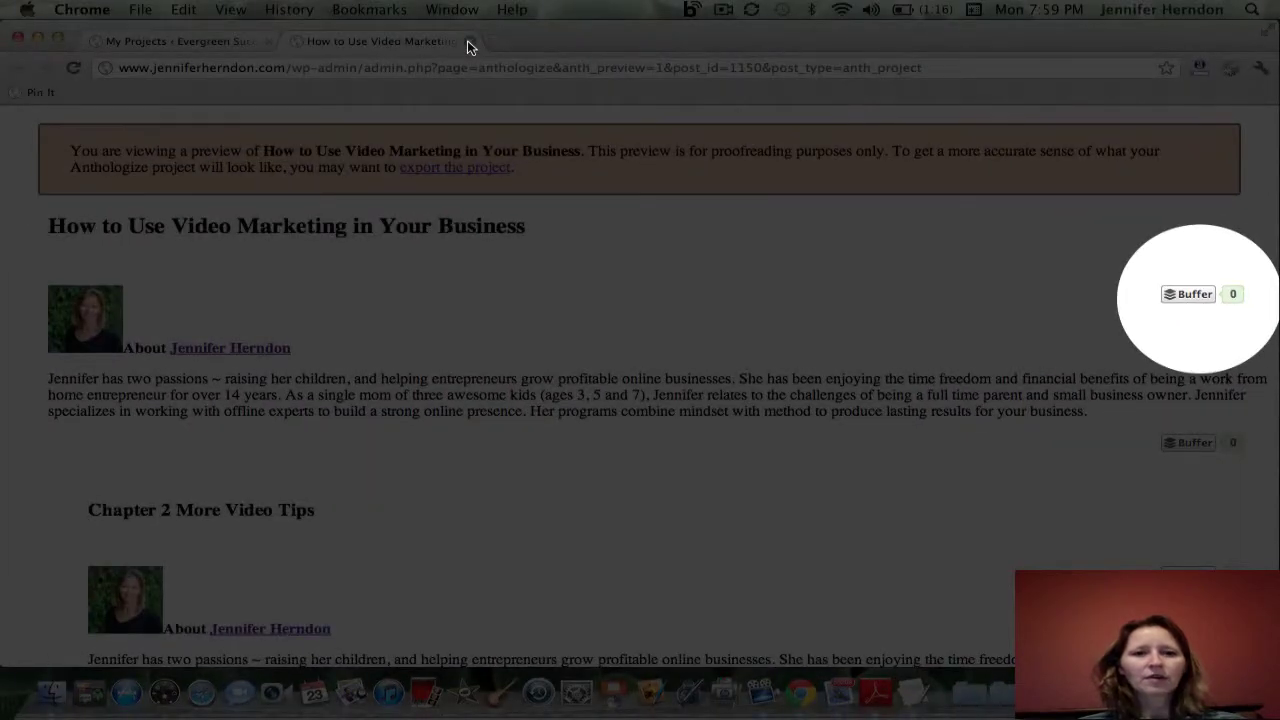
click(467, 40)
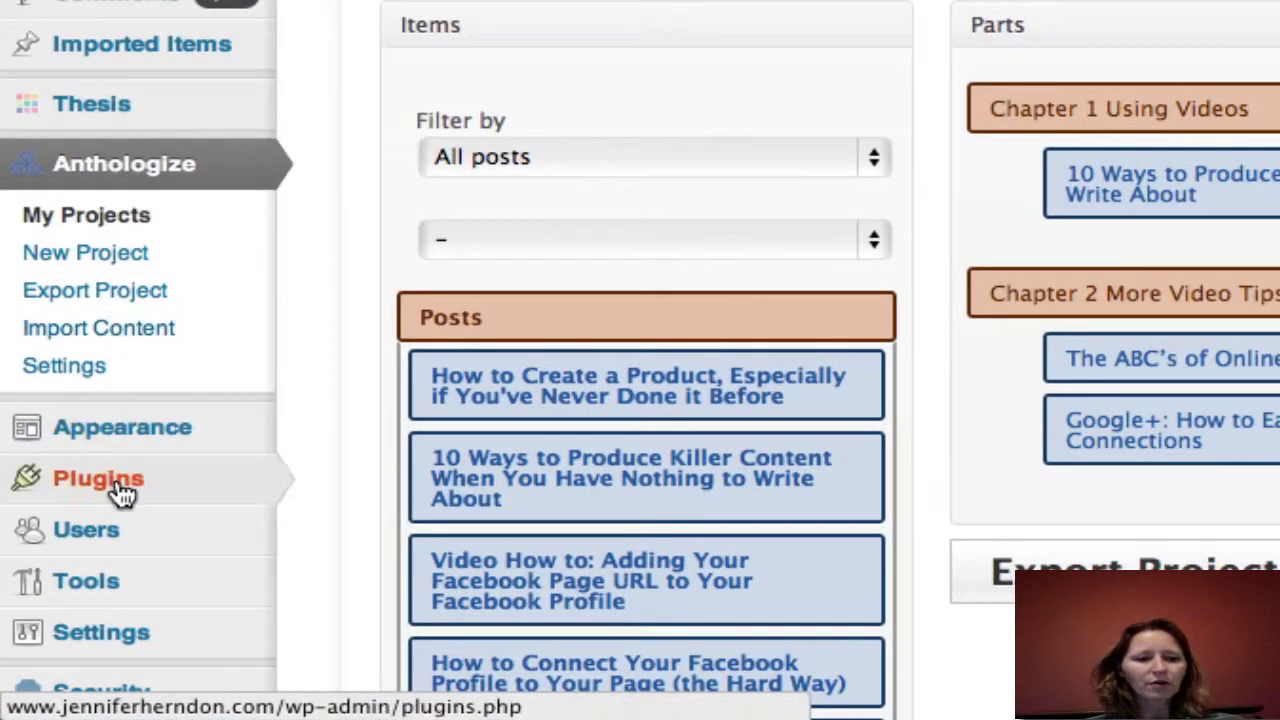
Step: Deactivate the Author Box with Rel and Buffer Button plugins in the site's installed plugins
mouse_move(64, 544)
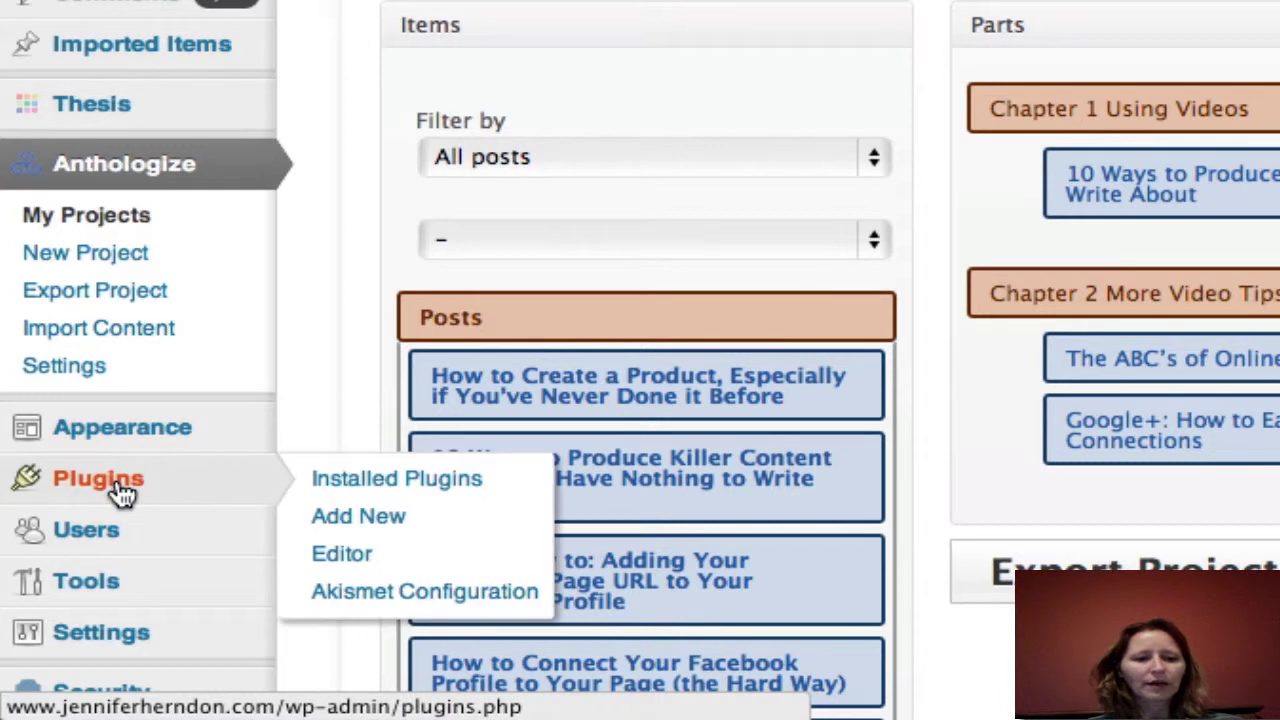
click(386, 480)
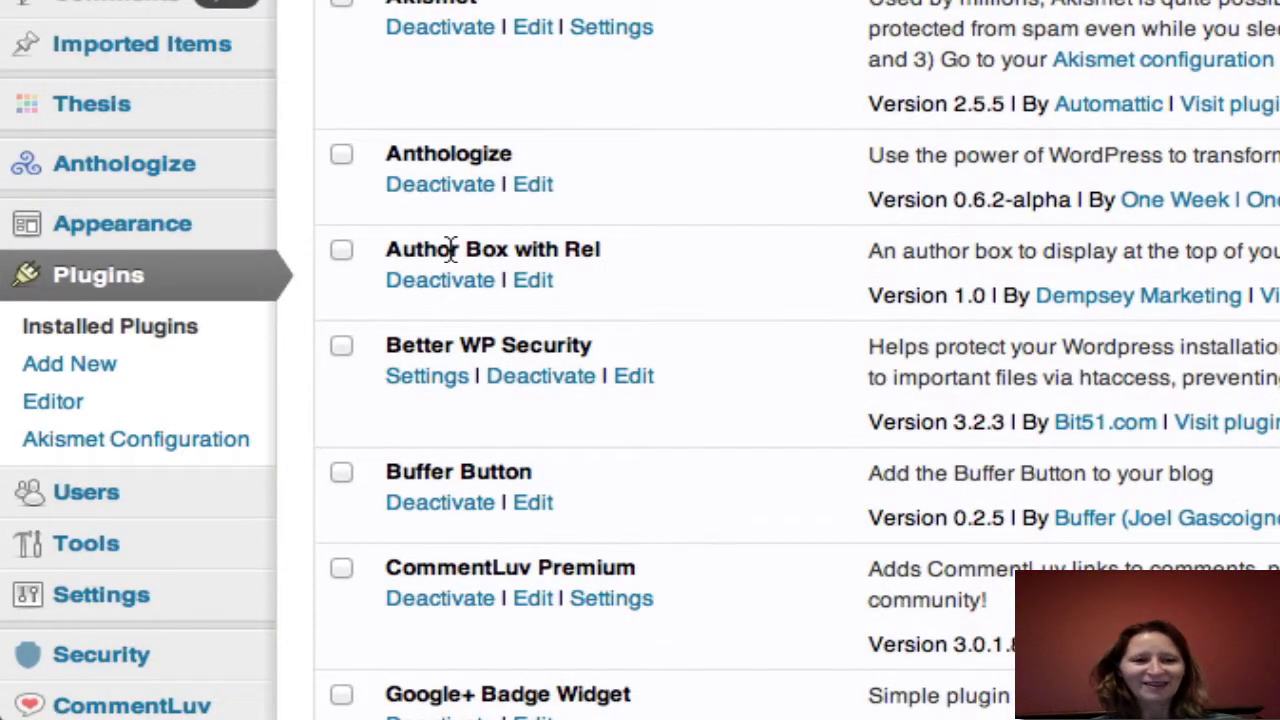
click(440, 280)
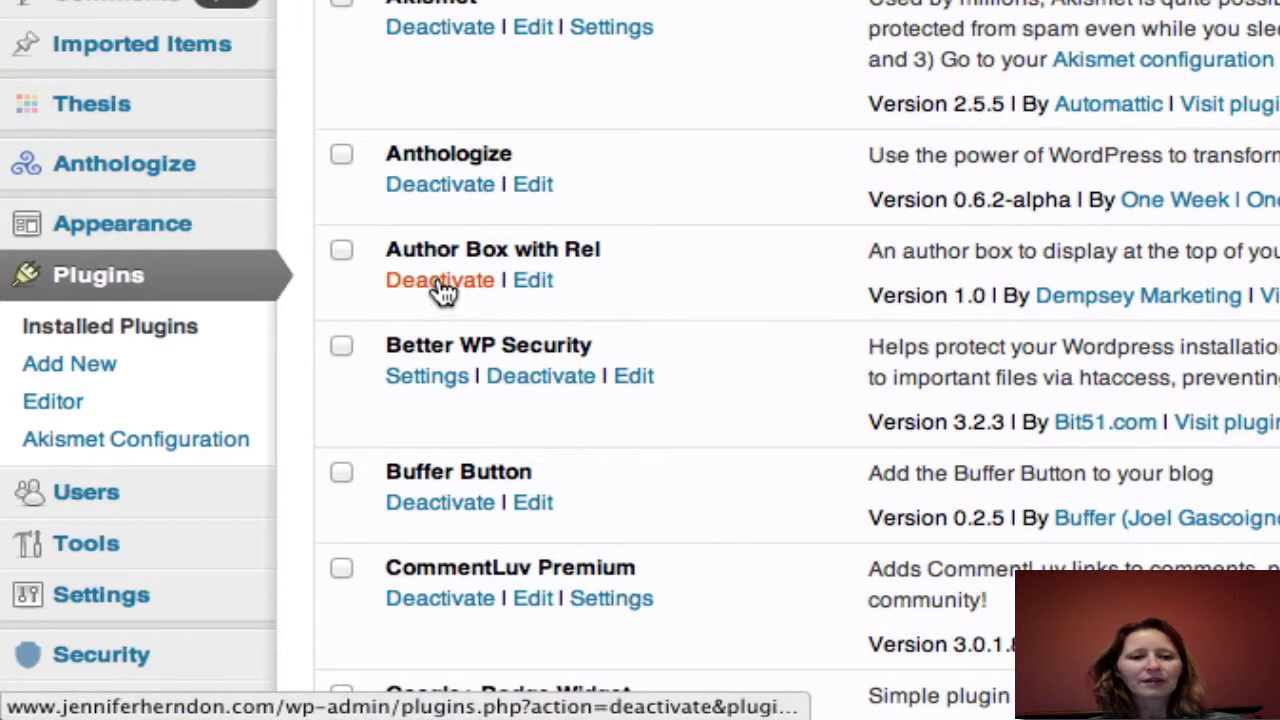
click(440, 281)
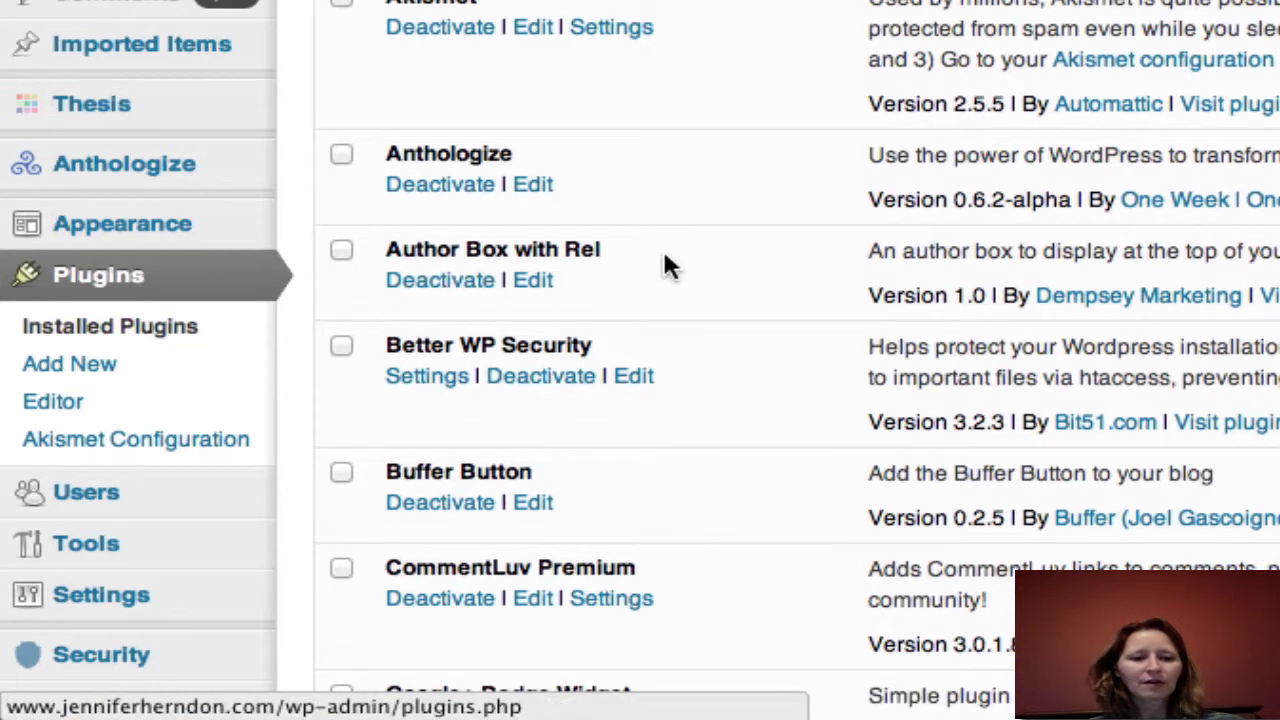
click(427, 503)
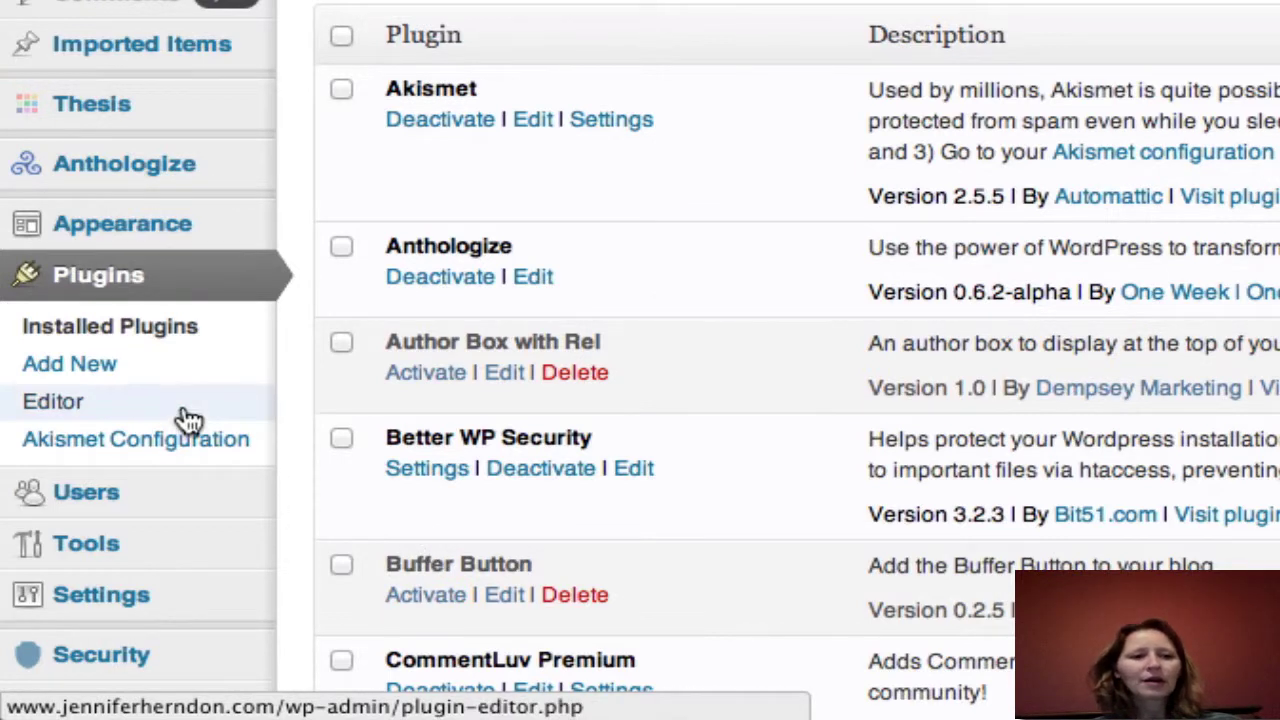
Step: Return to the Anthologize project, preview it again and check the title and Chapter 2 headings for author boxes and Buffer buttons
mouse_move(183, 187)
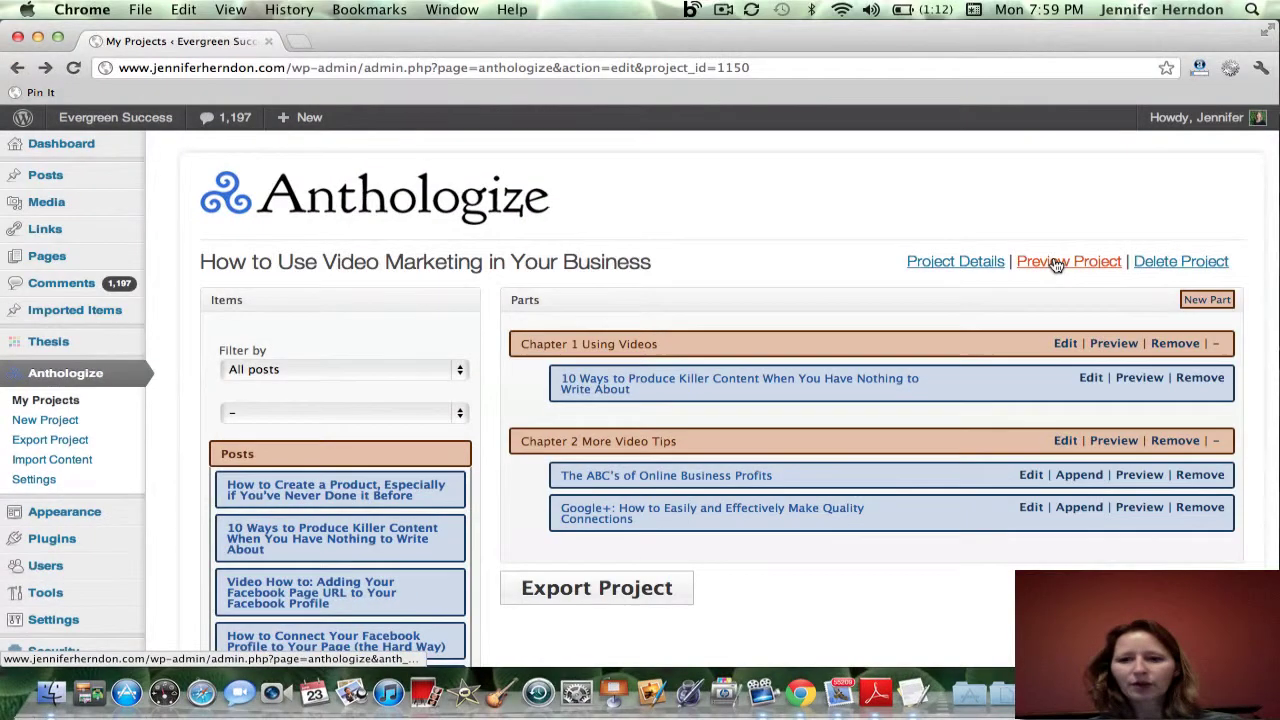
click(1054, 262)
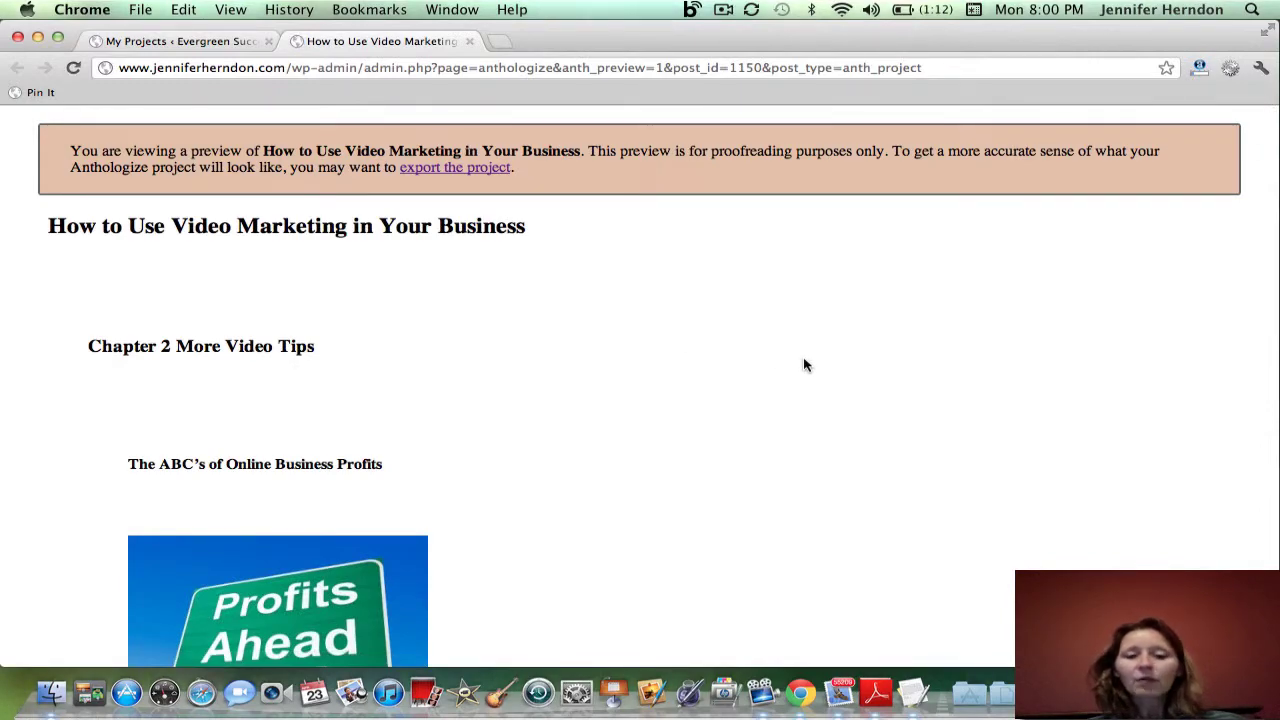
scroll(806, 365, down, 15)
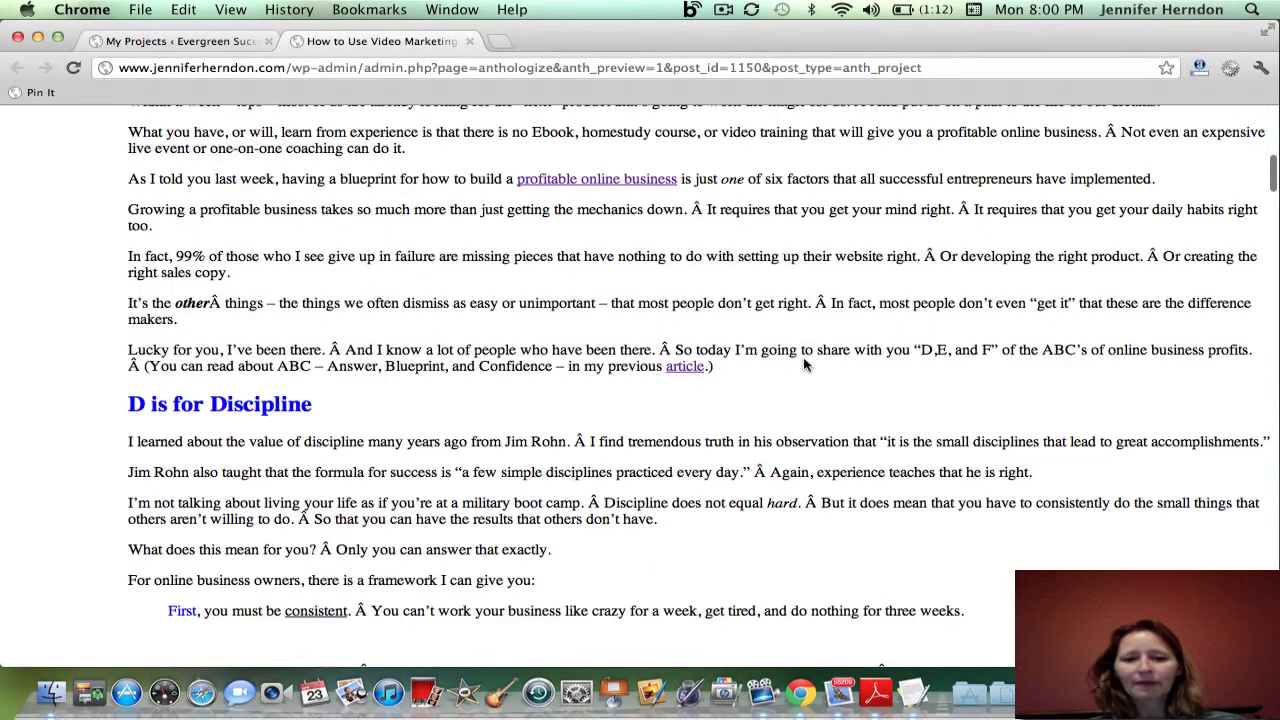
scroll(803, 360, up, 12)
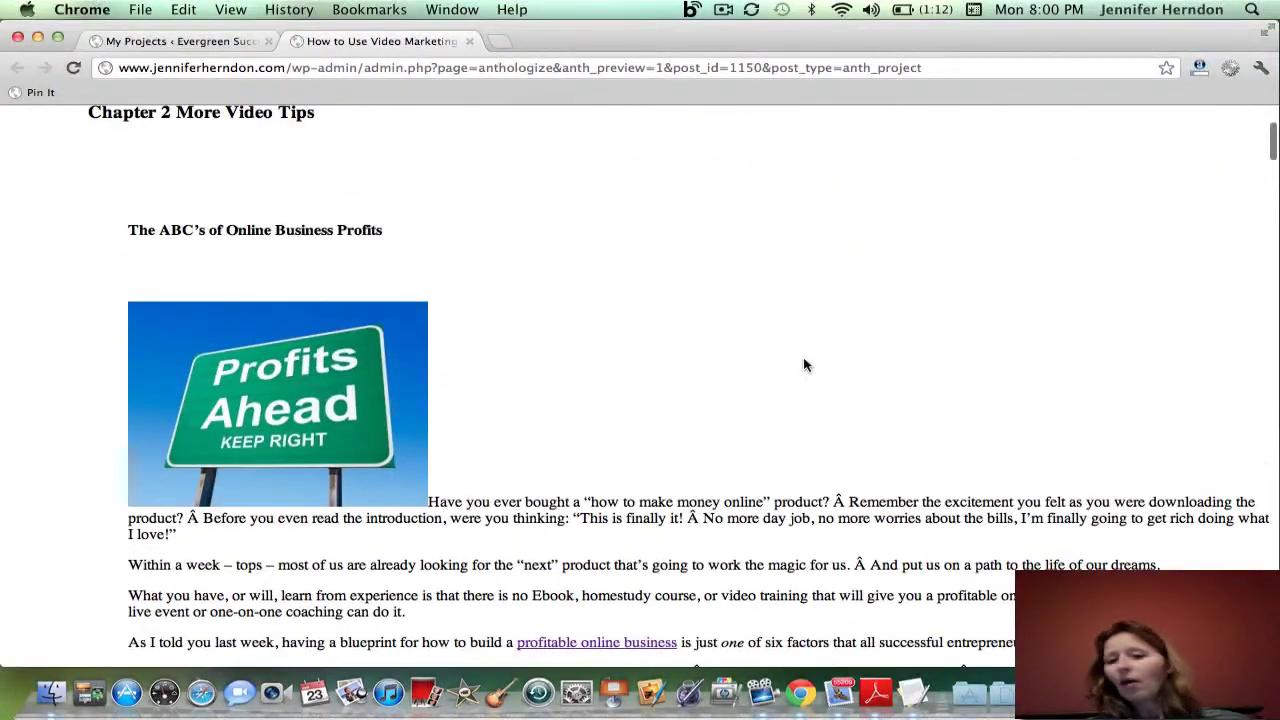
scroll(906, 343, up, 3)
scroll(906, 343, down, 8)
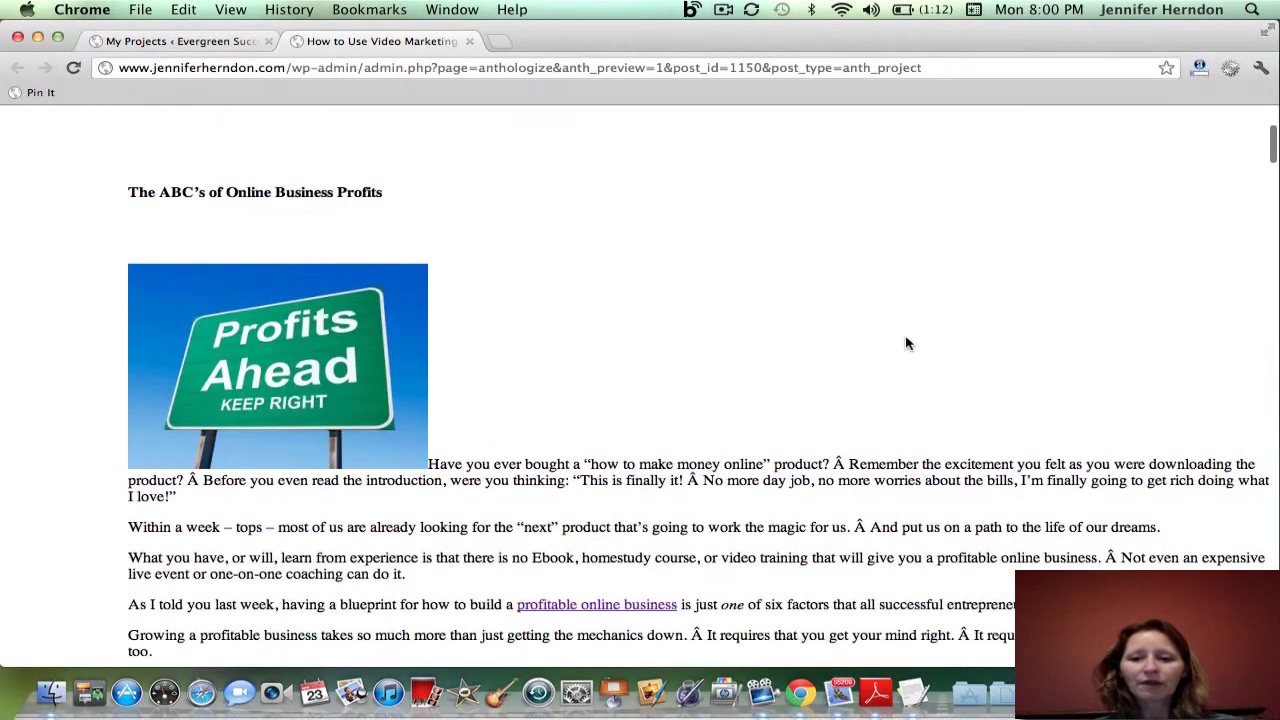
Step: Read through the merged ABC's article and the Google+ article in the preview to check their layout, and close the preview
scroll(906, 343, down, 10)
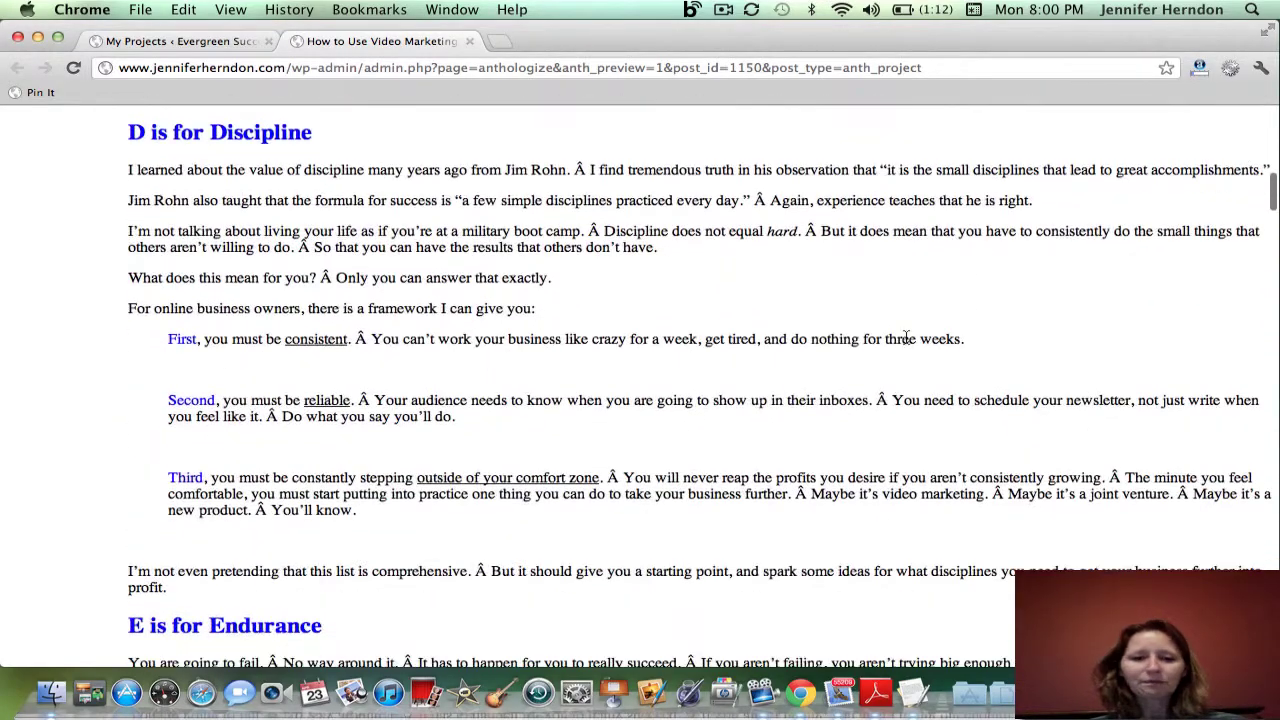
scroll(906, 343, down, 12)
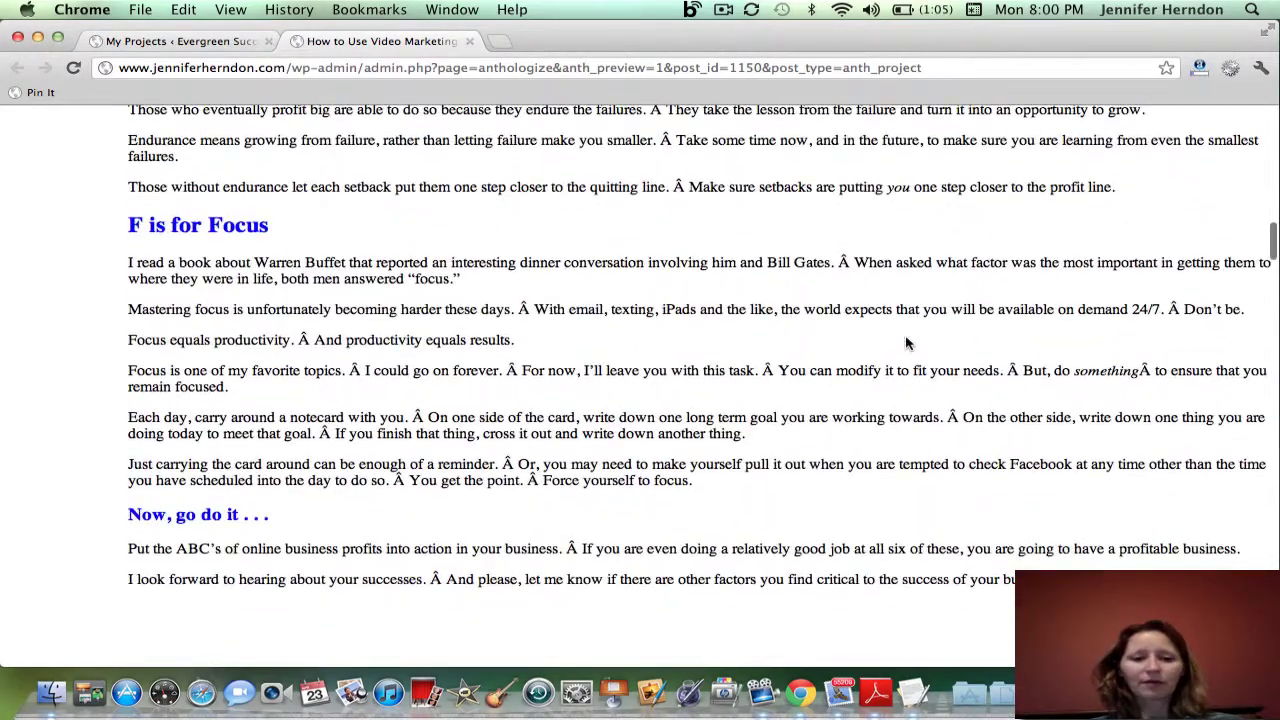
scroll(906, 343, down, 10)
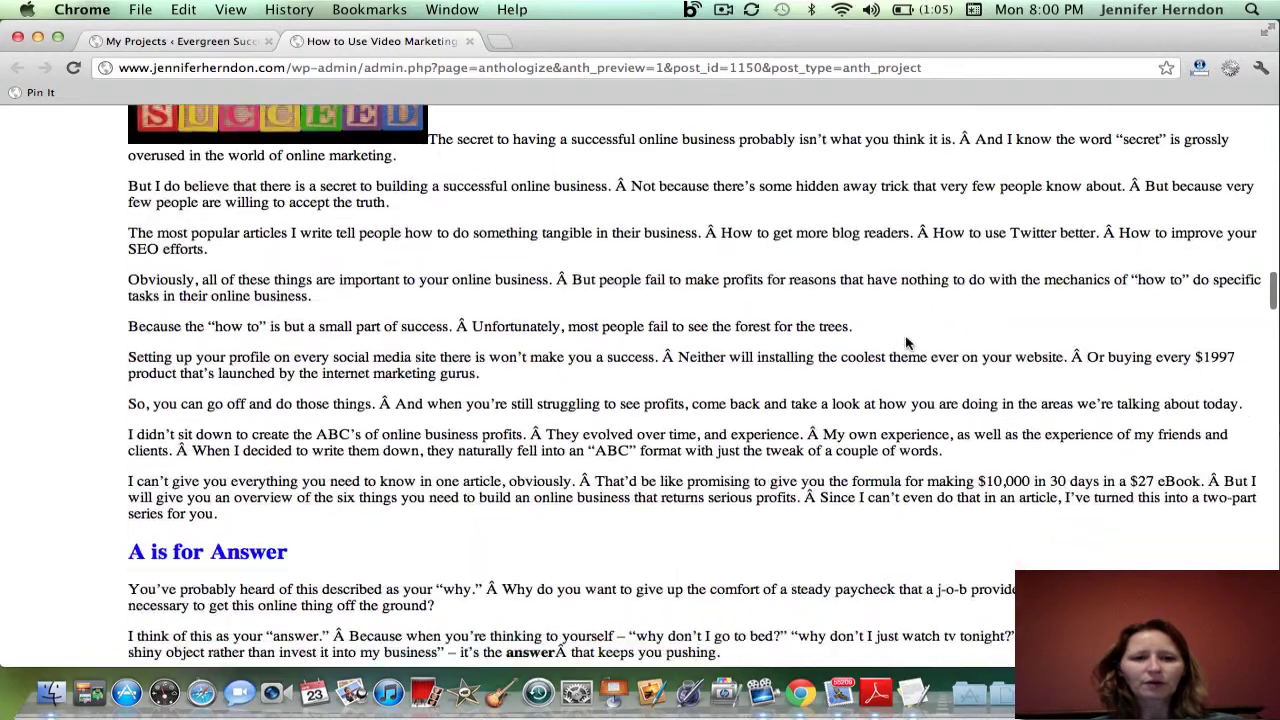
scroll(906, 343, down, 12)
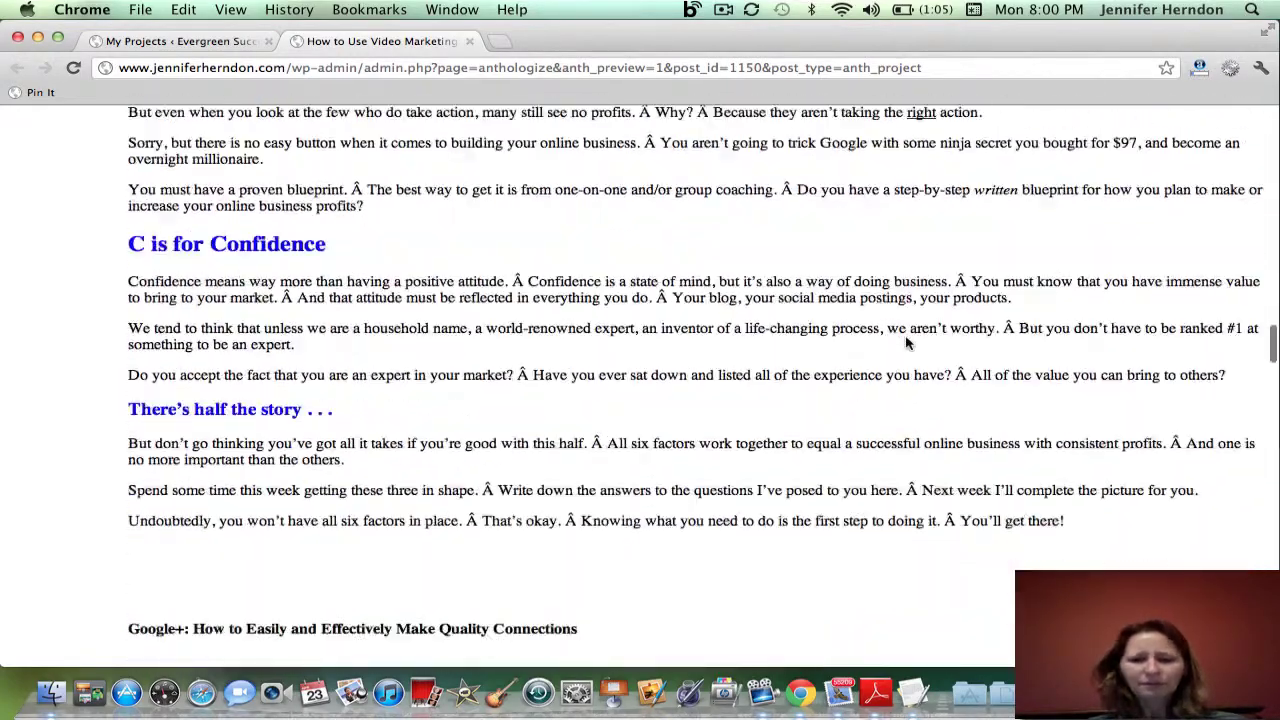
scroll(906, 343, down, 10)
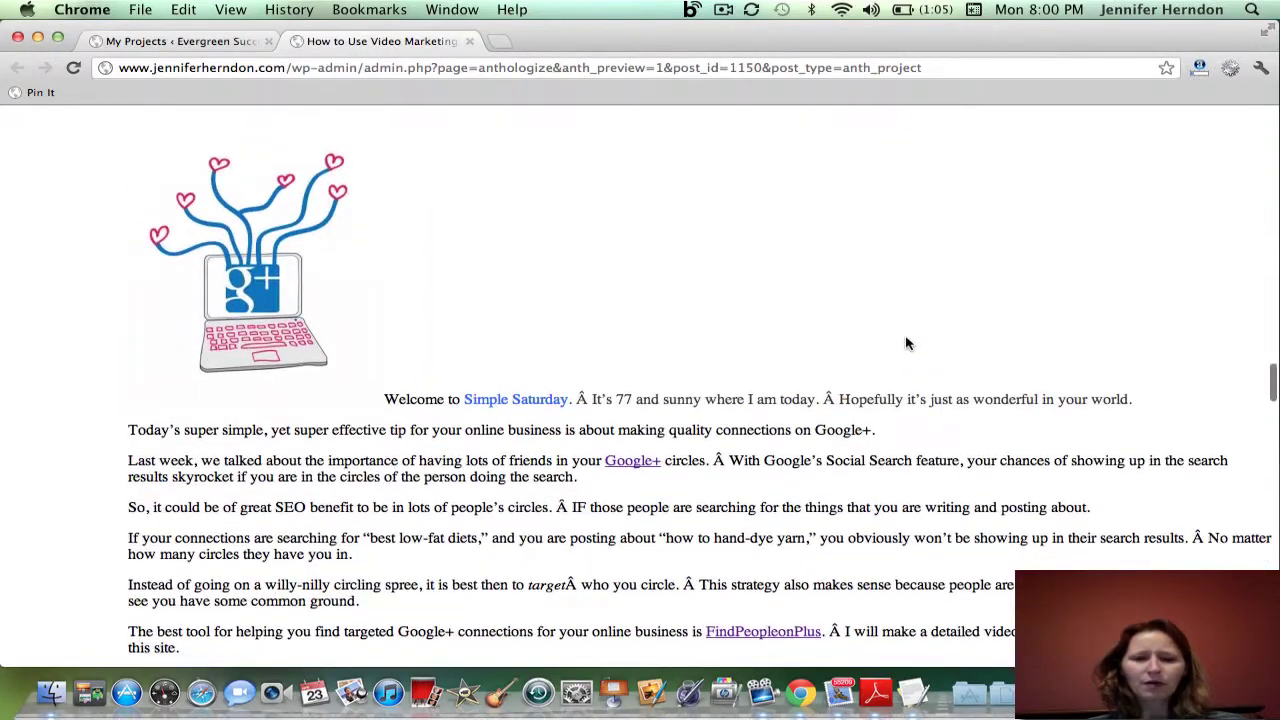
scroll(906, 343, down, 5)
scroll(906, 343, up, 15)
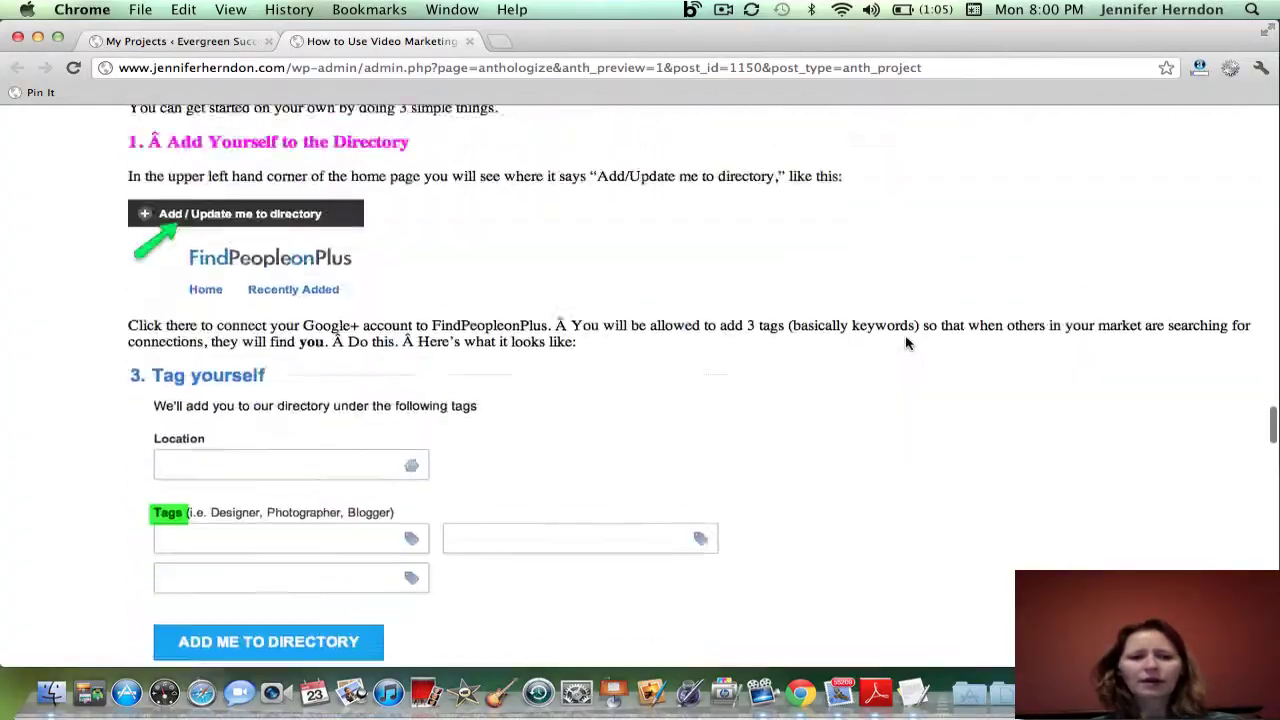
scroll(906, 339, down, 15)
scroll(906, 339, up, 10)
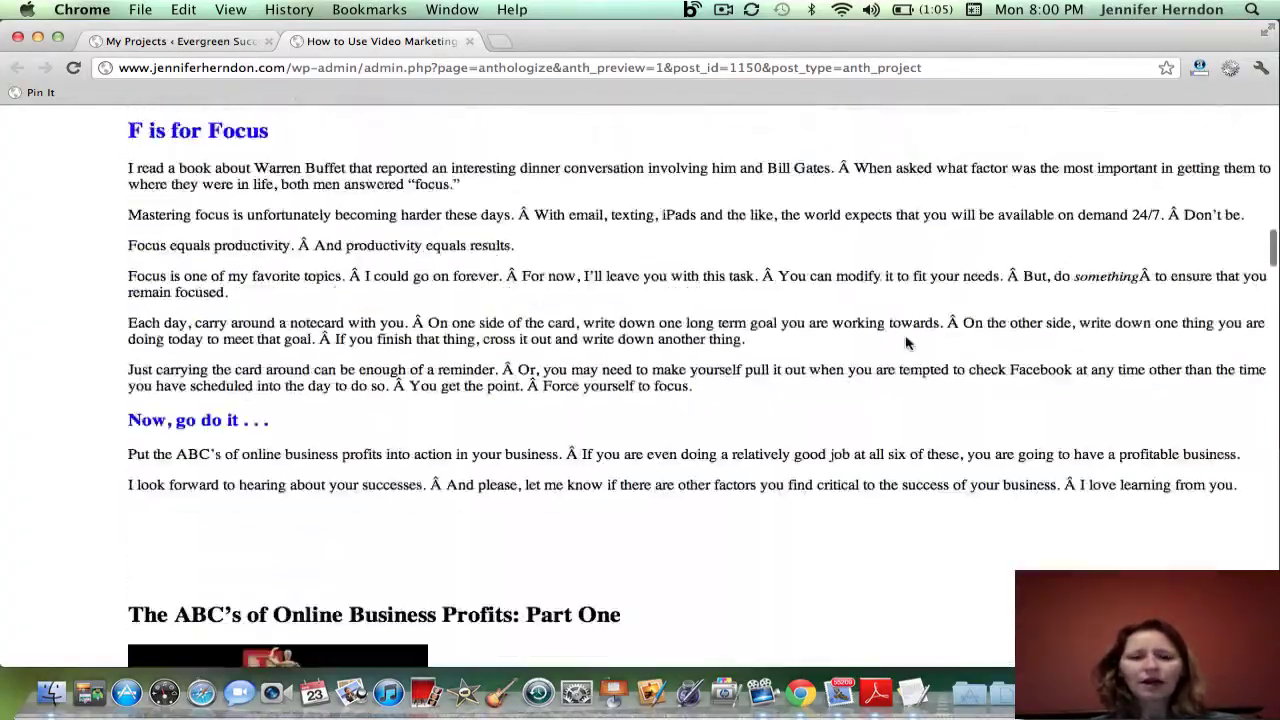
scroll(906, 339, up, 3)
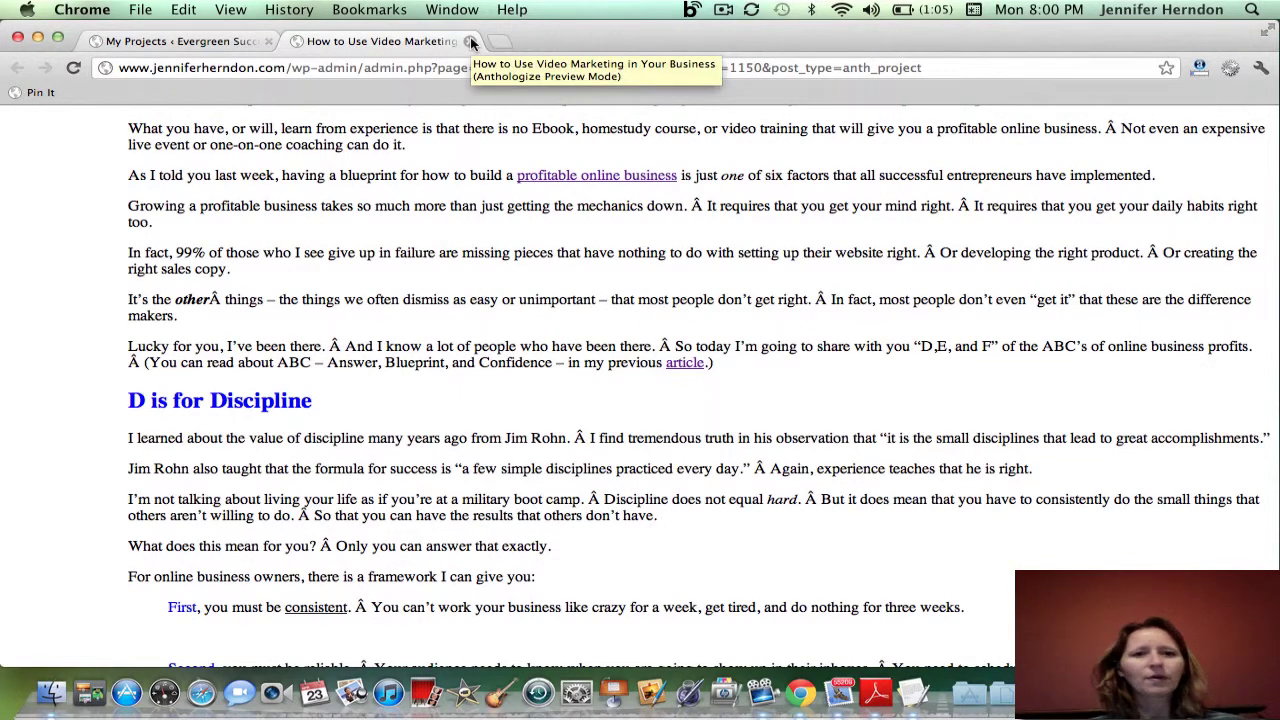
click(471, 42)
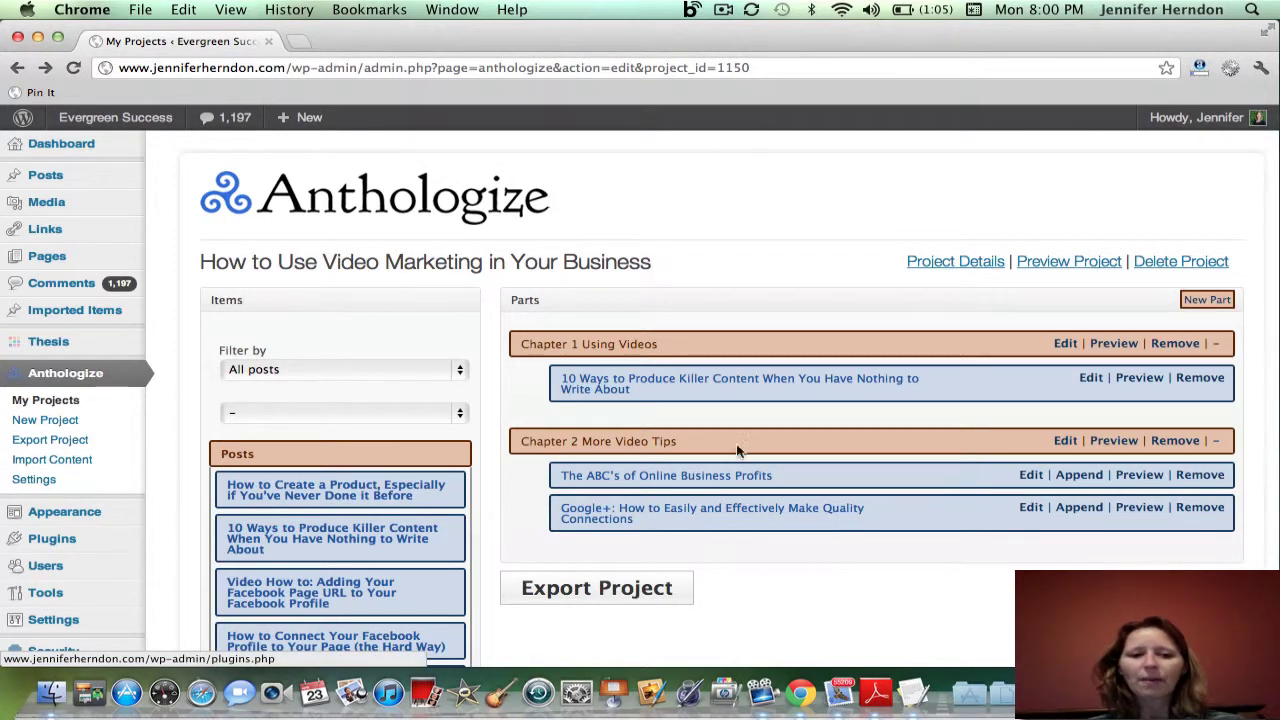
Step: Start exporting the project, accept the copyright details with year 2012 and Creative Commons Attribution, and choose PDF as the export format
scroll(800, 632, down, 2)
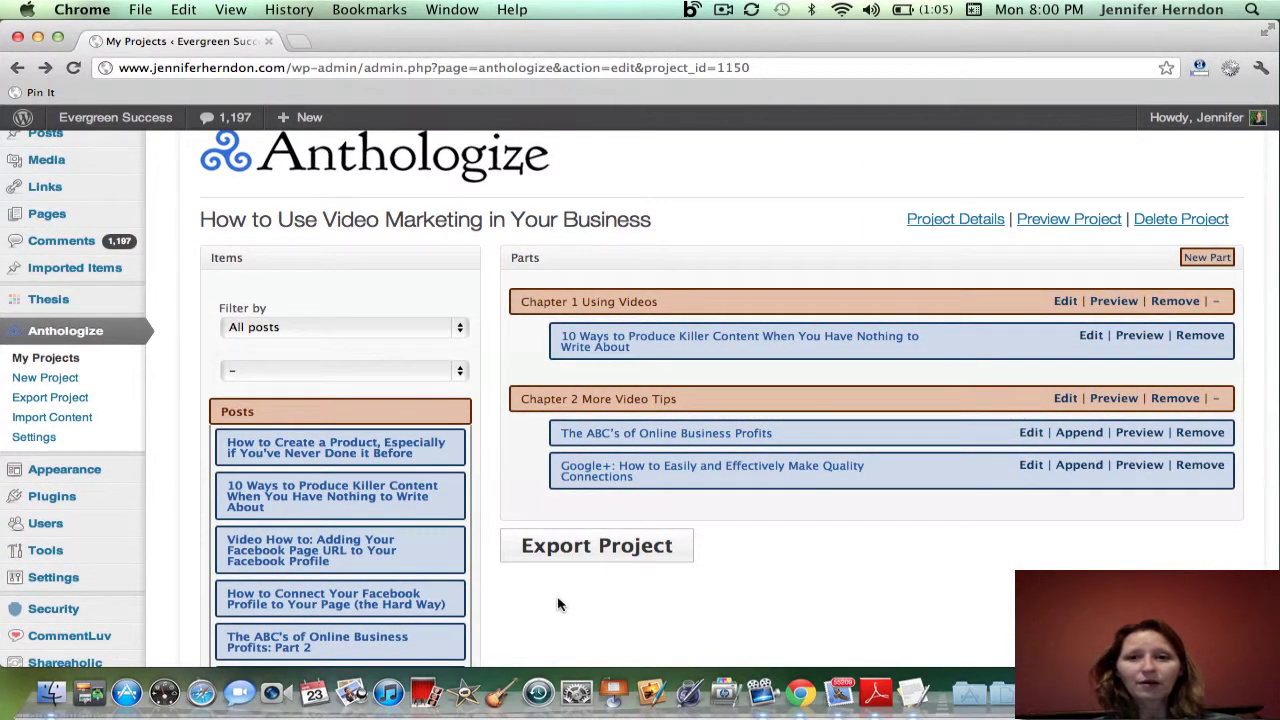
click(598, 553)
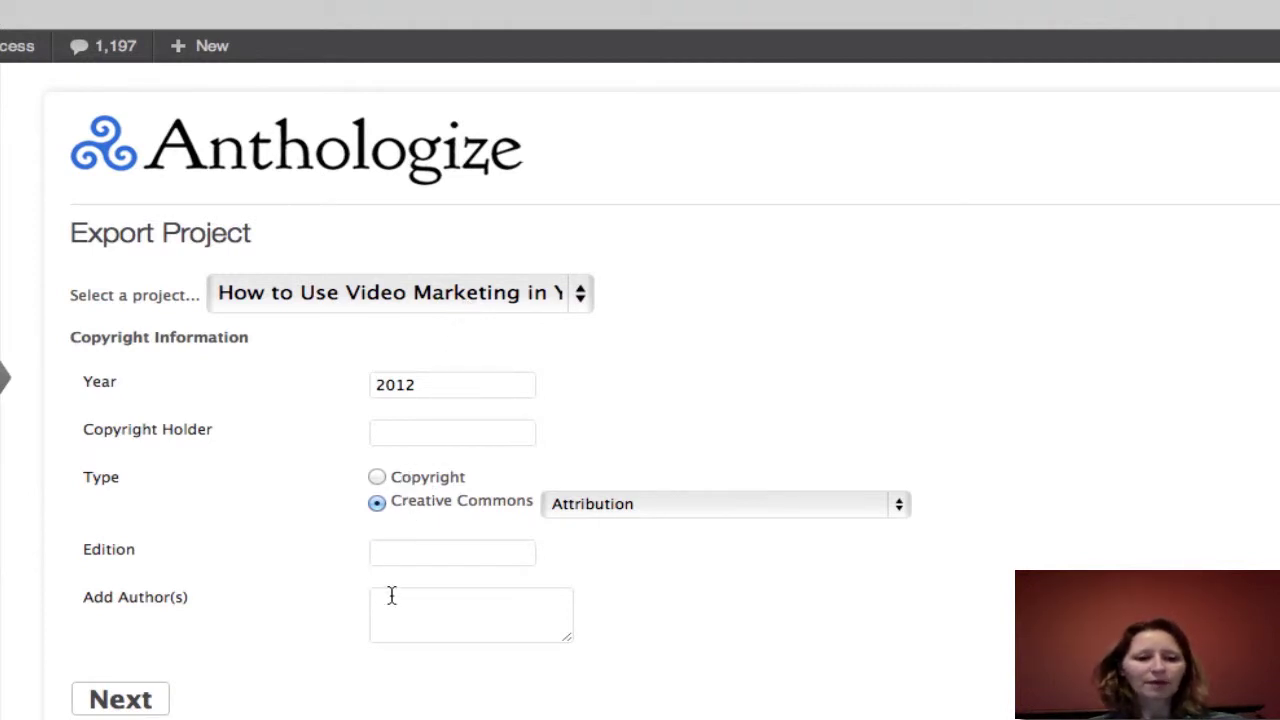
scroll(400, 628, down, 1)
scroll(400, 633, down, 1)
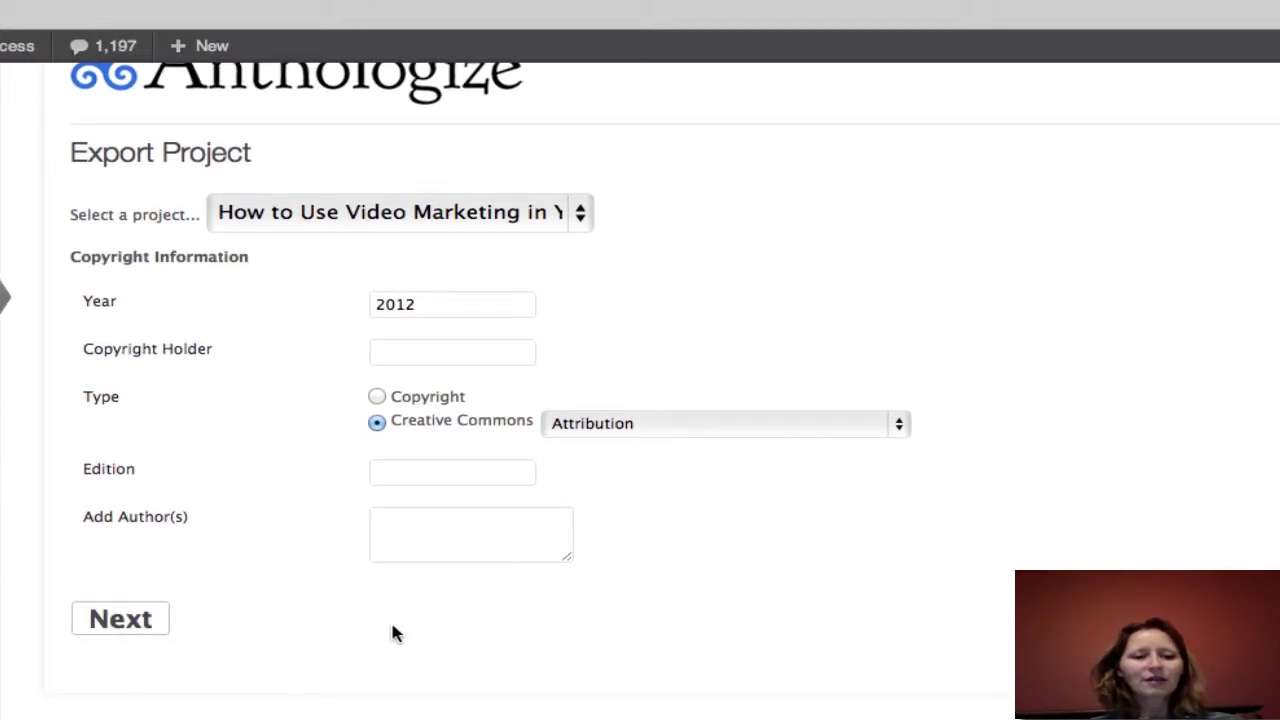
click(121, 619)
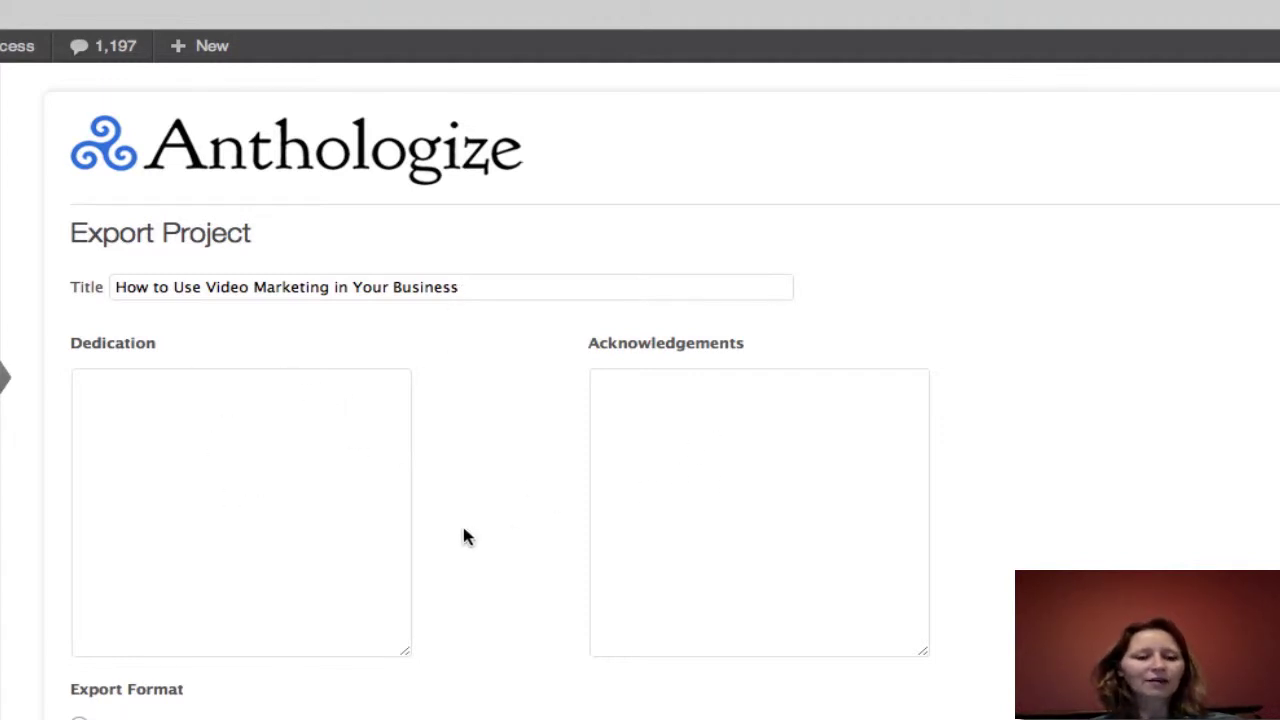
scroll(463, 537, down, 5)
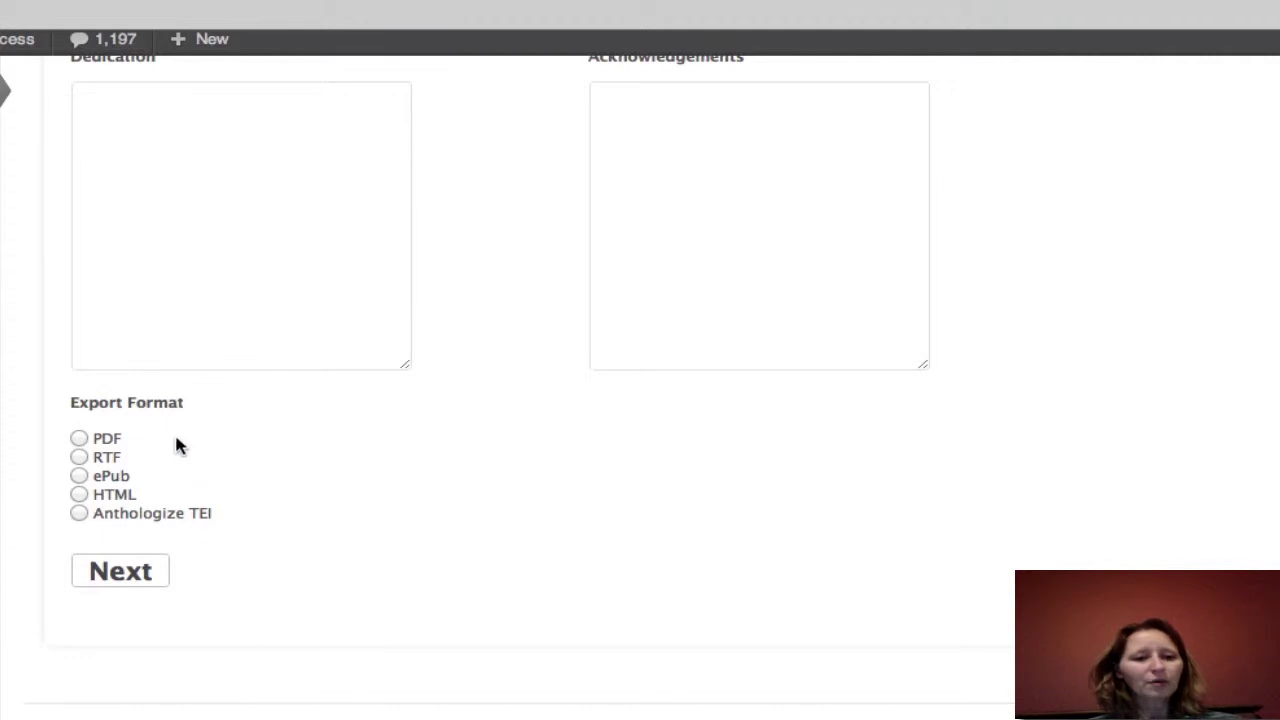
click(79, 439)
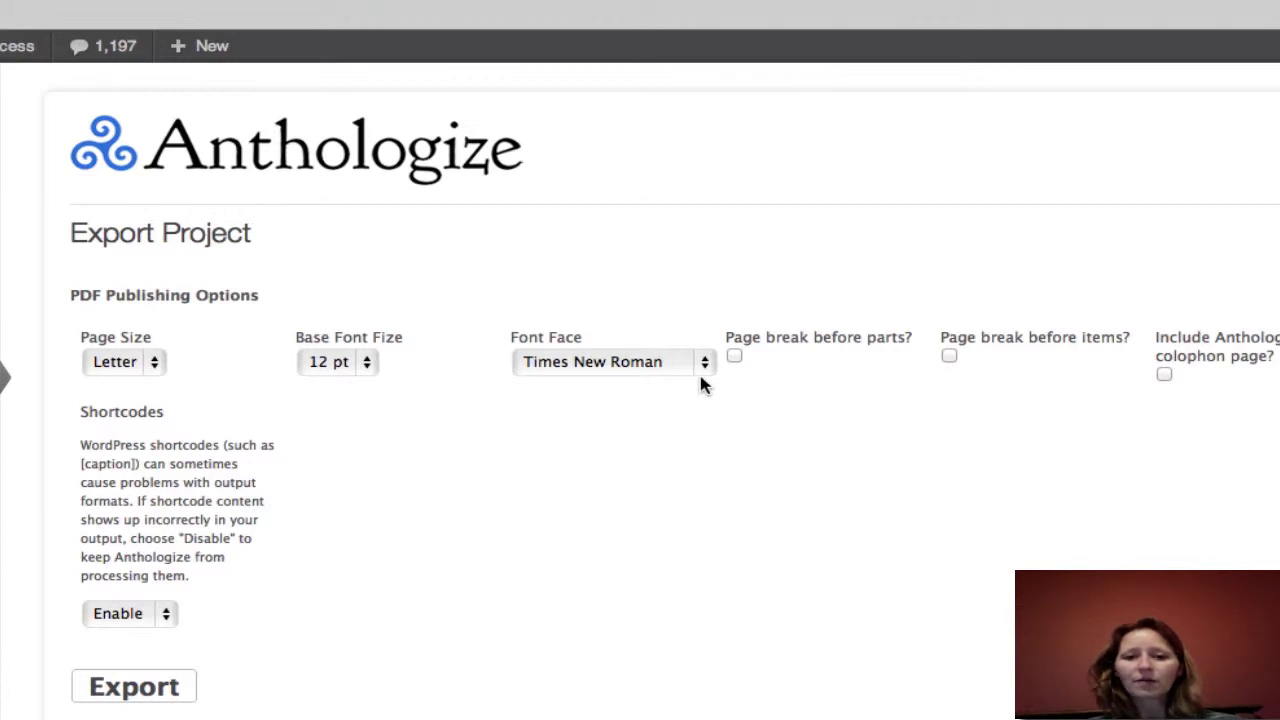
Step: Enable page breaks before parts, disable shortcodes in the PDF publishing options and export the project
click(734, 357)
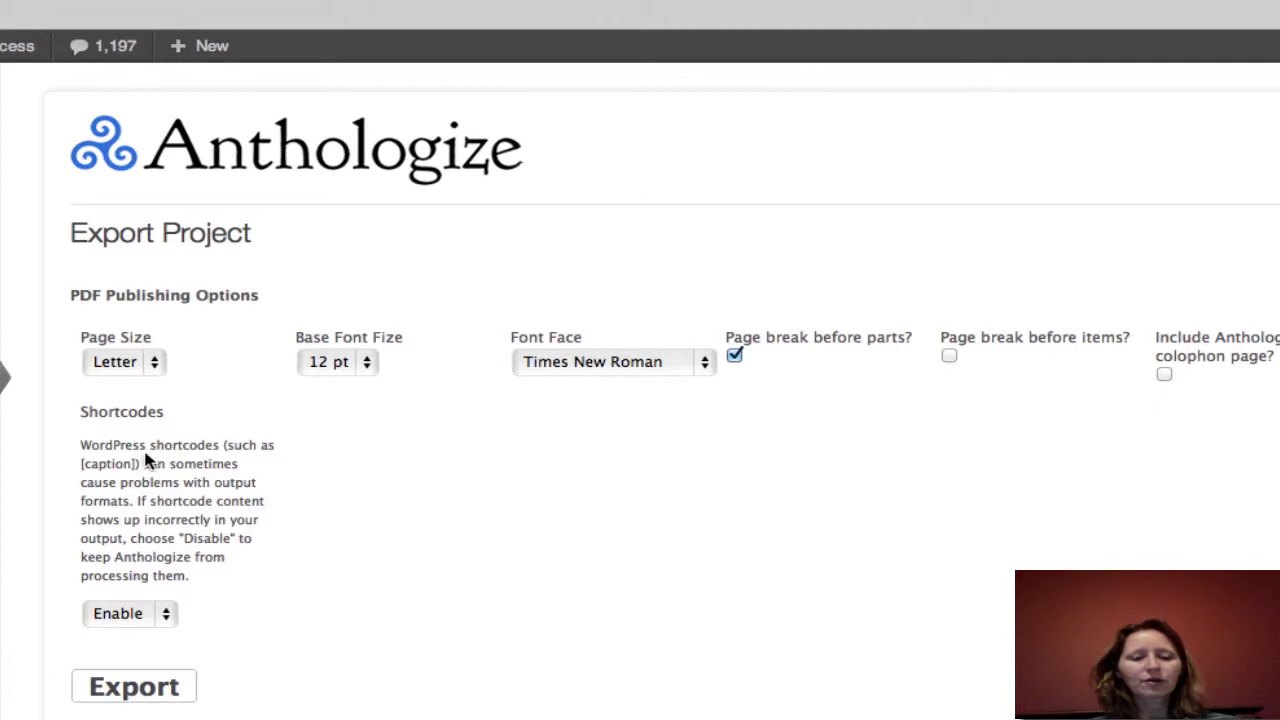
click(165, 613)
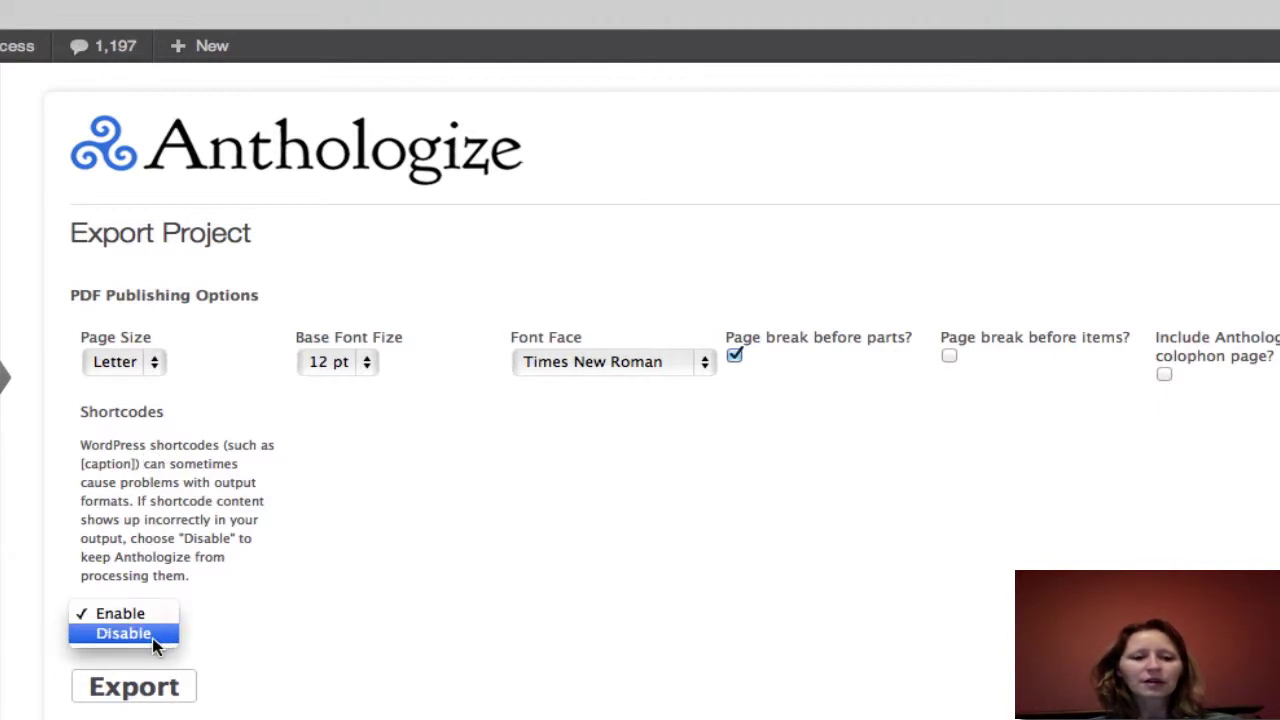
click(152, 635)
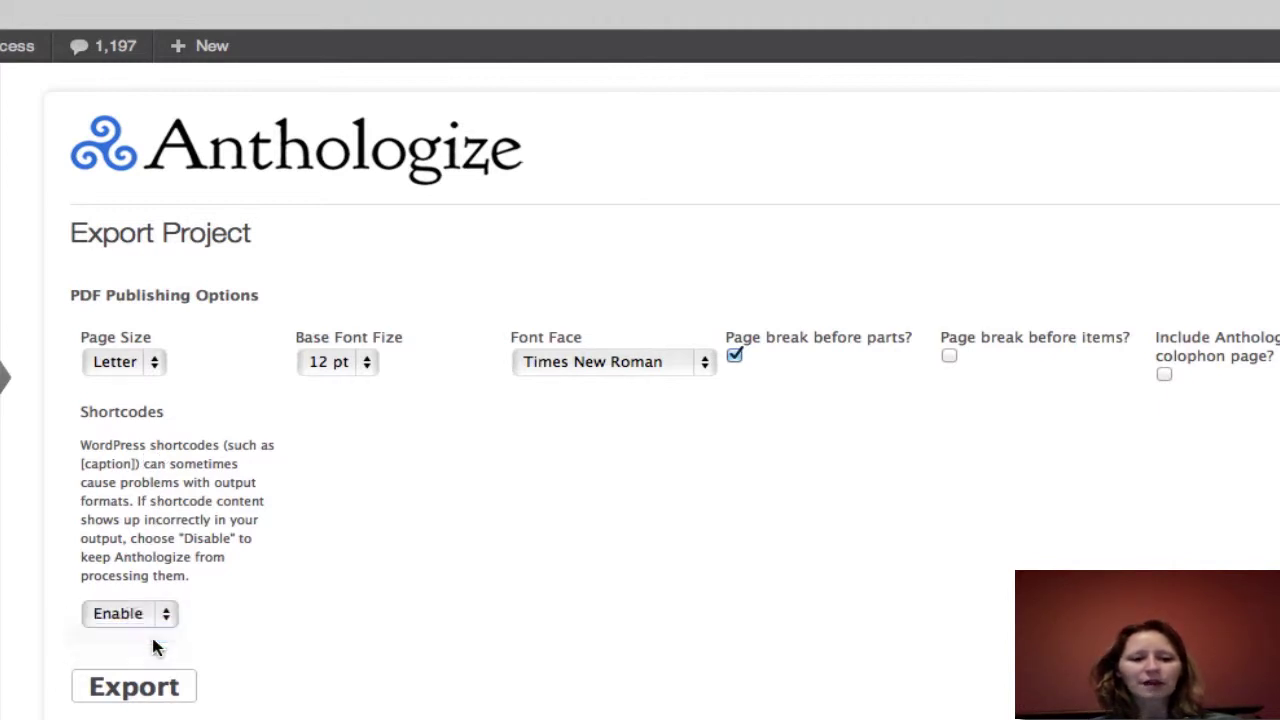
click(129, 693)
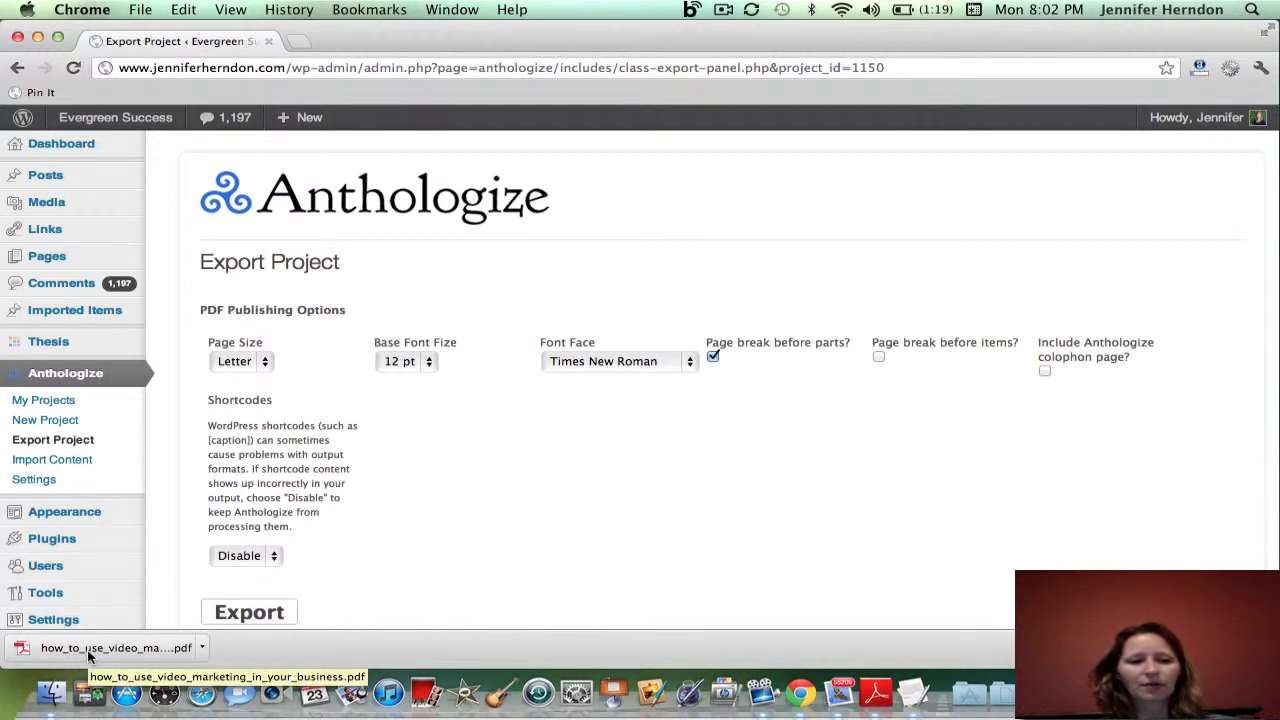
Step: Open the downloaded how_to_use_video_marketing_in_your_business.pdf in the PDF reader and examine its title page at a readable zoom
click(200, 648)
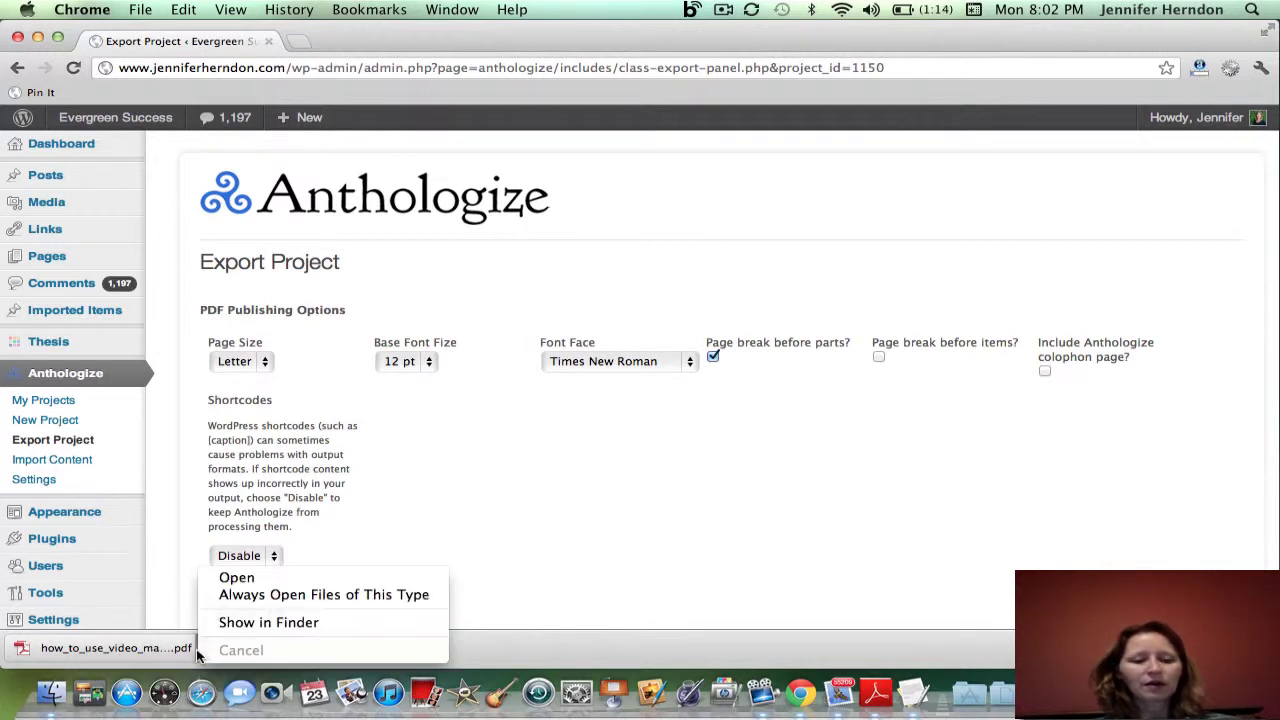
click(235, 580)
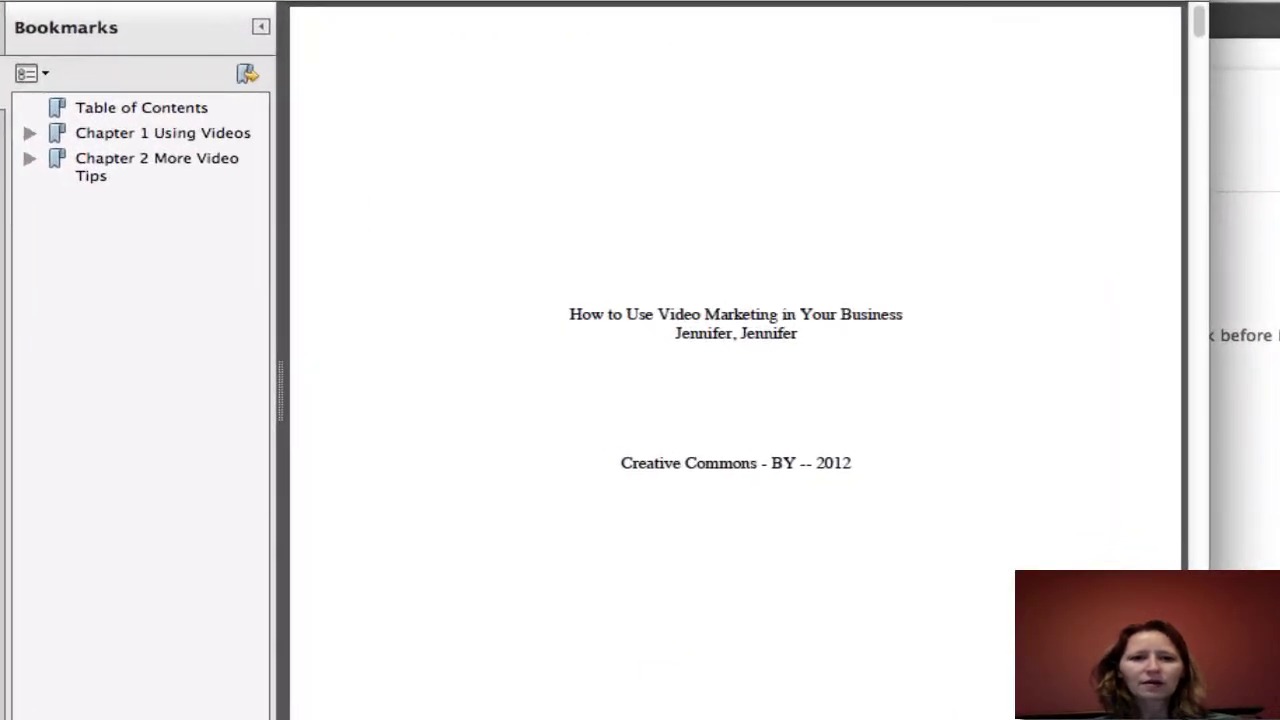
click(780, 2)
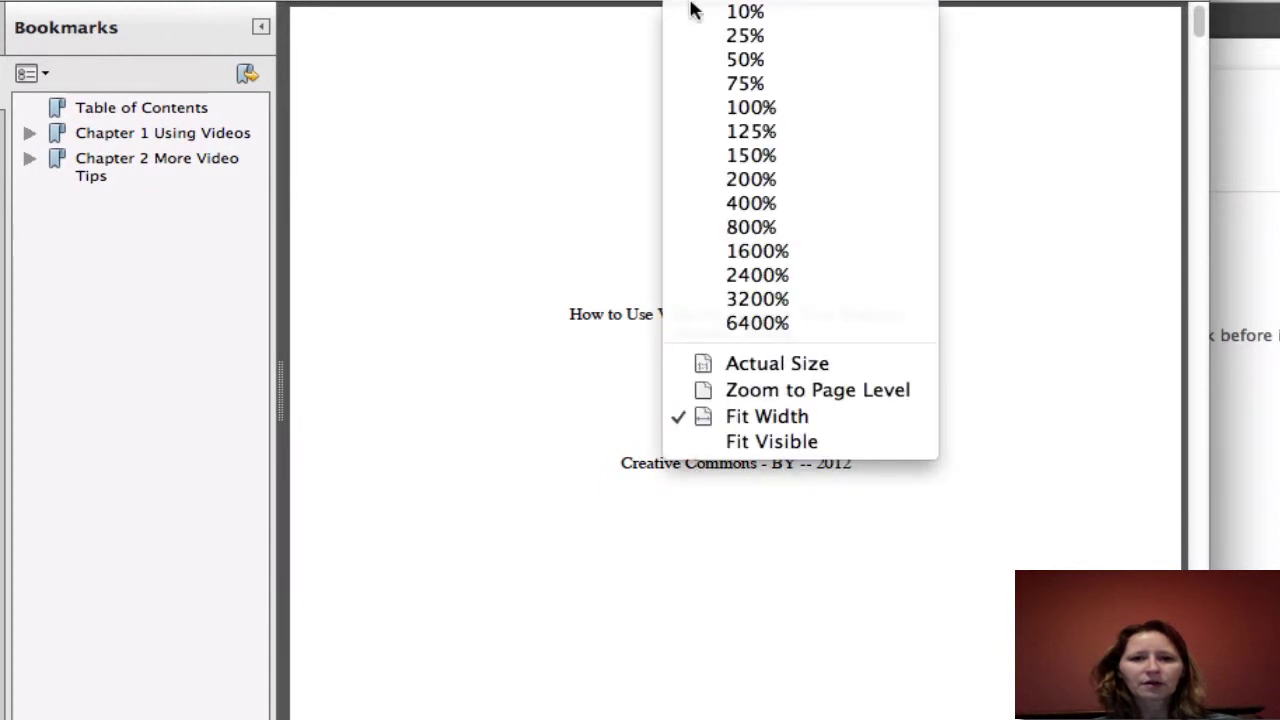
click(787, 110)
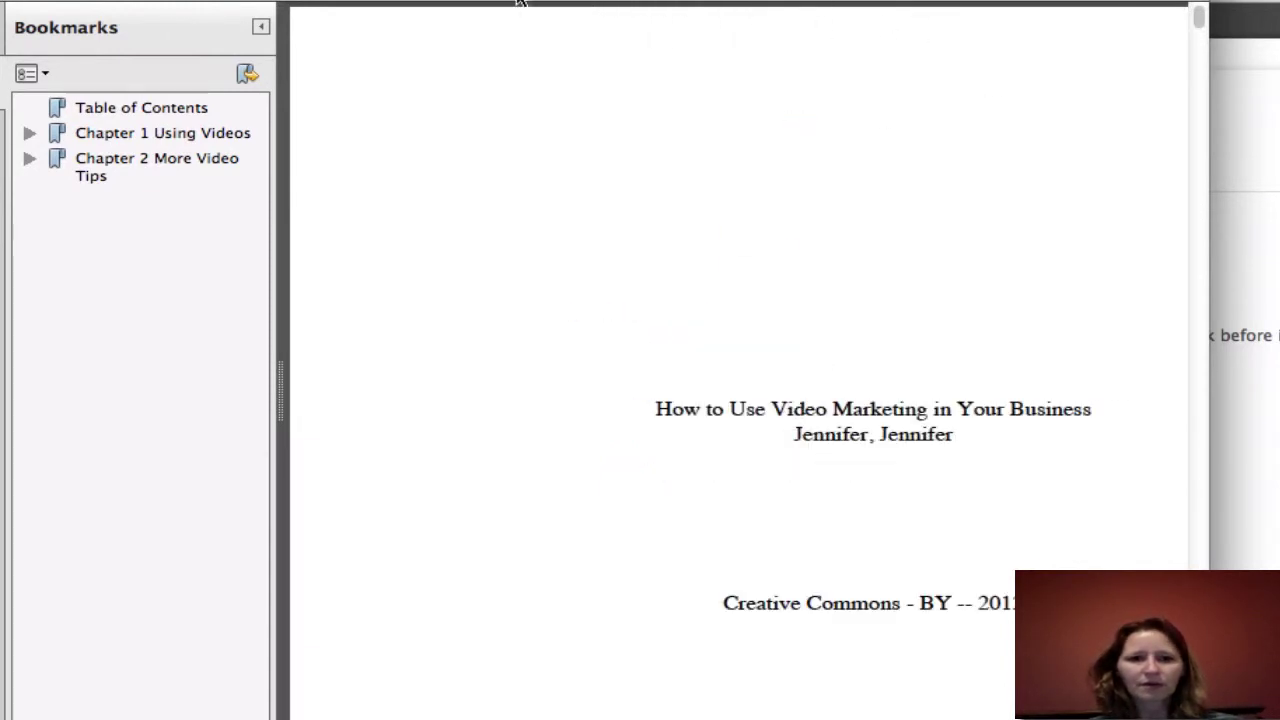
key(super+minus)
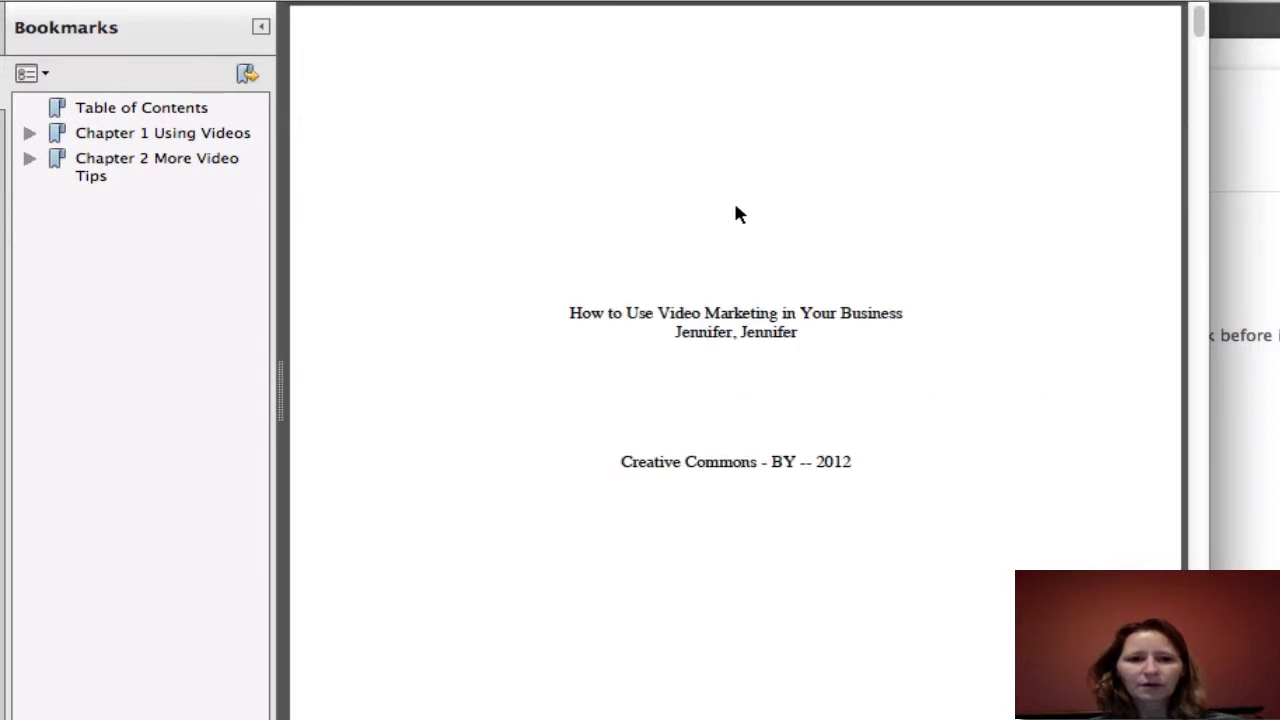
scroll(513, 253, down, 1)
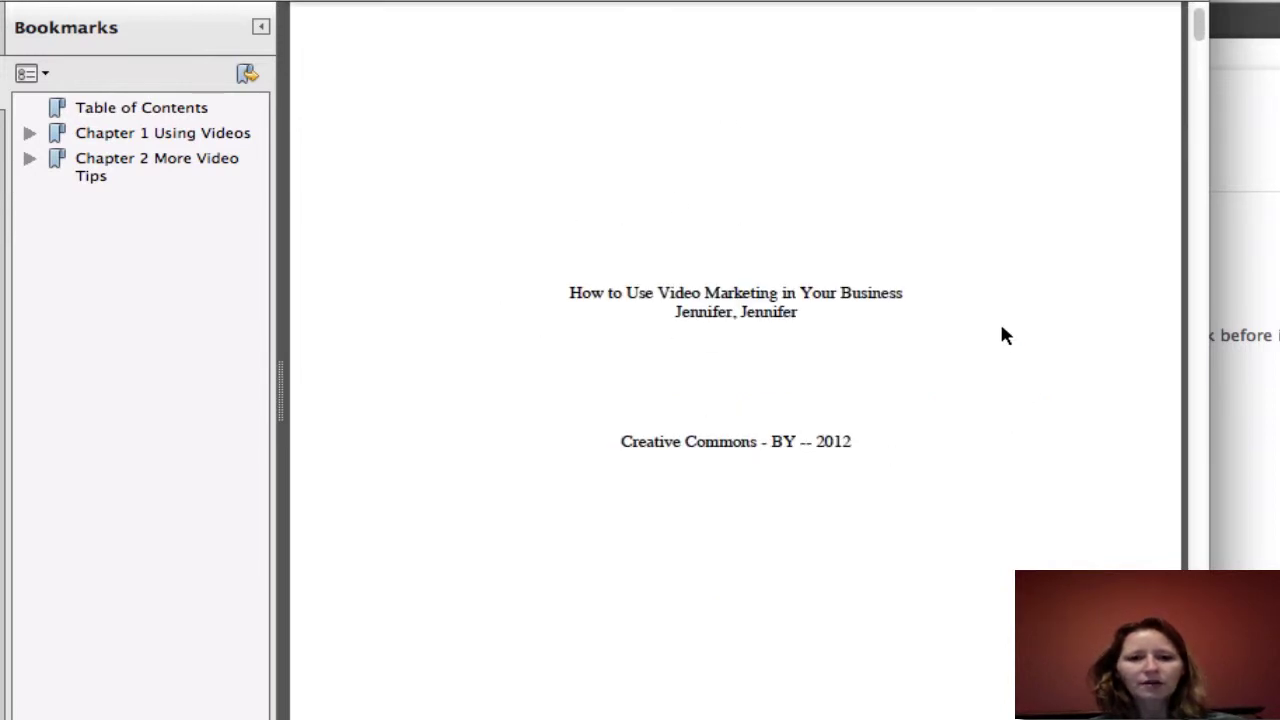
scroll(855, 106, up, 1)
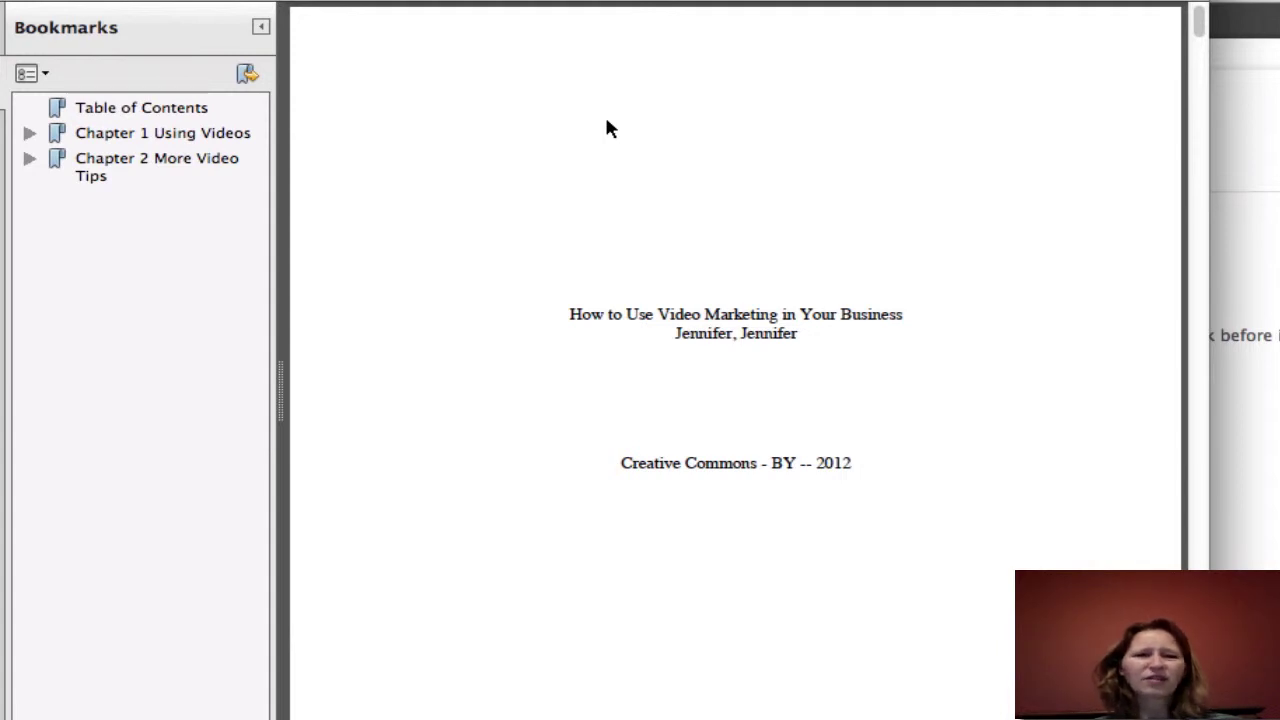
Step: Check the PDF's table of contents and compare it with the author and copyright lines on the title page
scroll(549, 255, down, 5)
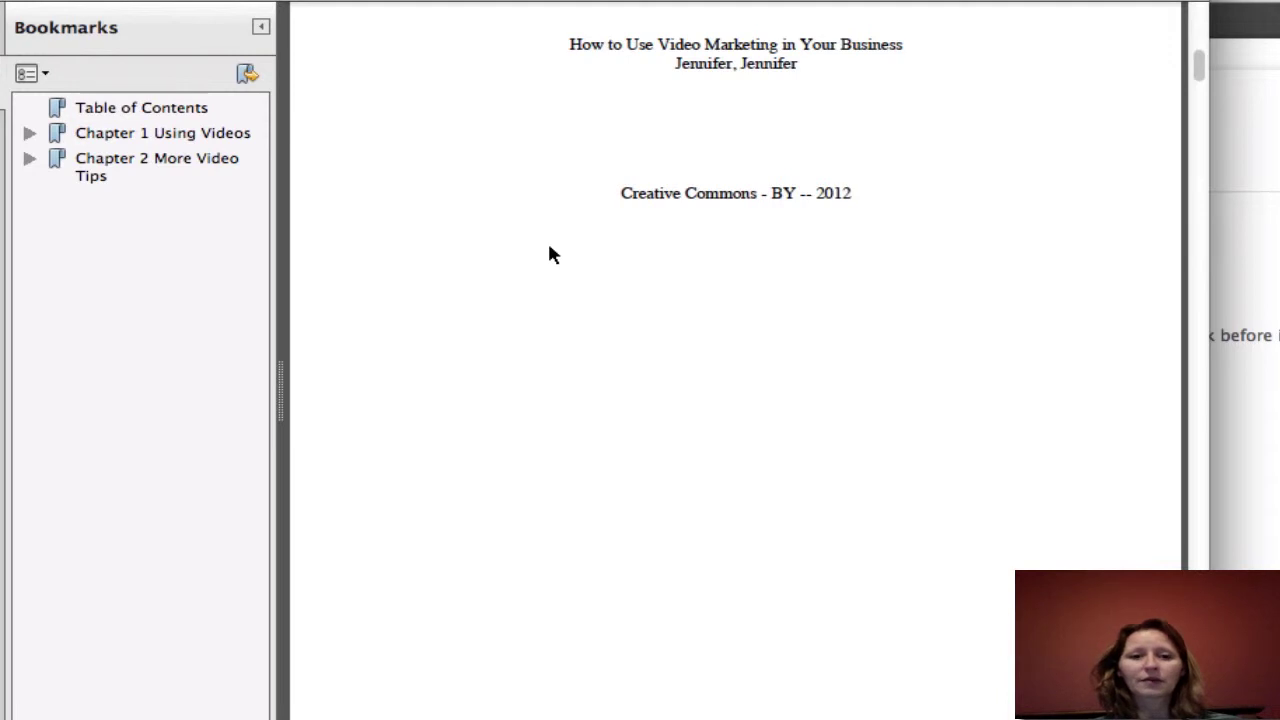
scroll(549, 255, down, 10)
scroll(630, 288, down, 2)
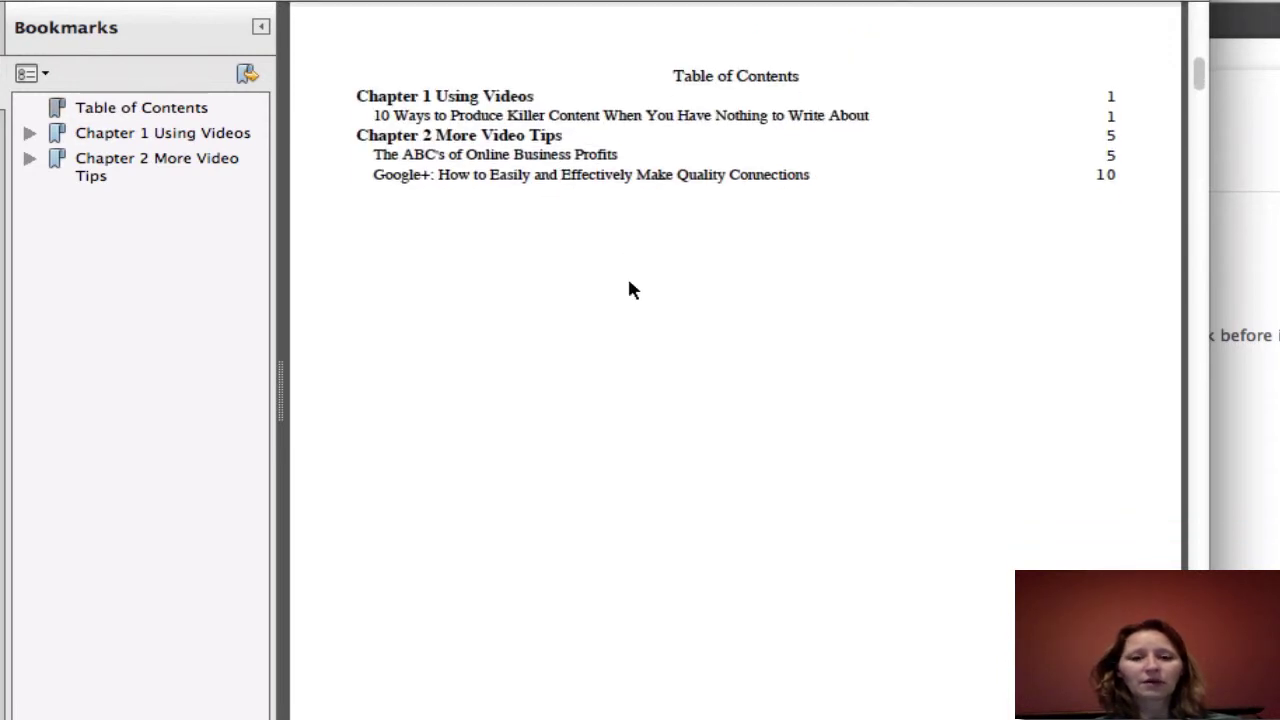
scroll(757, 94, up, 6)
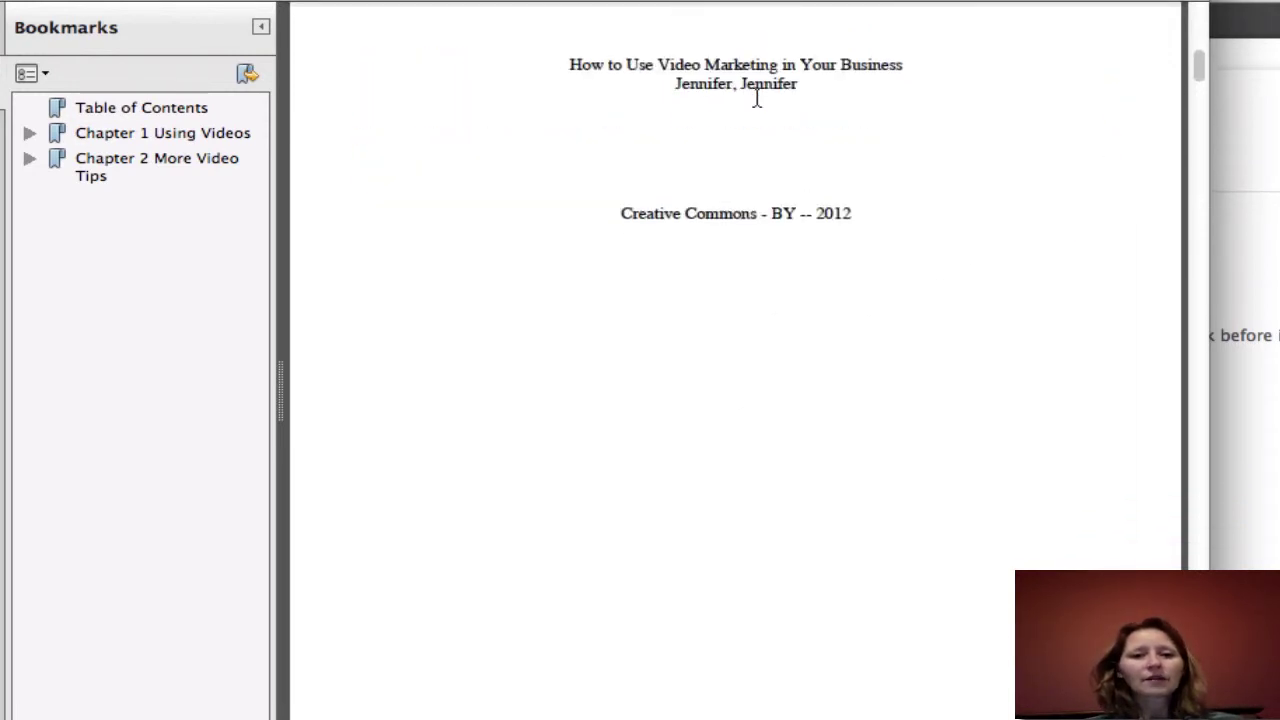
scroll(757, 97, down, 4)
scroll(757, 97, down, 1)
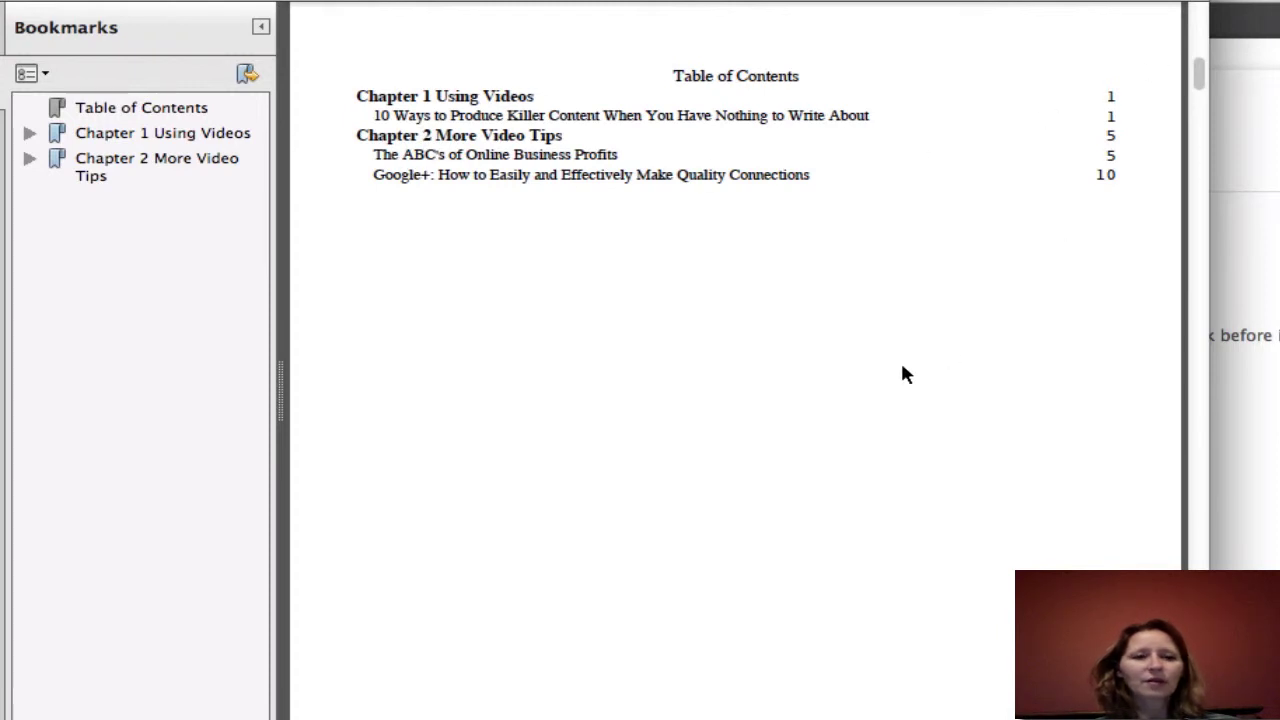
Step: Read through Chapter 1 Using Videos in the PDF, checking its header, image placement, numbered headings and the ending of the article
scroll(902, 367, down, 10)
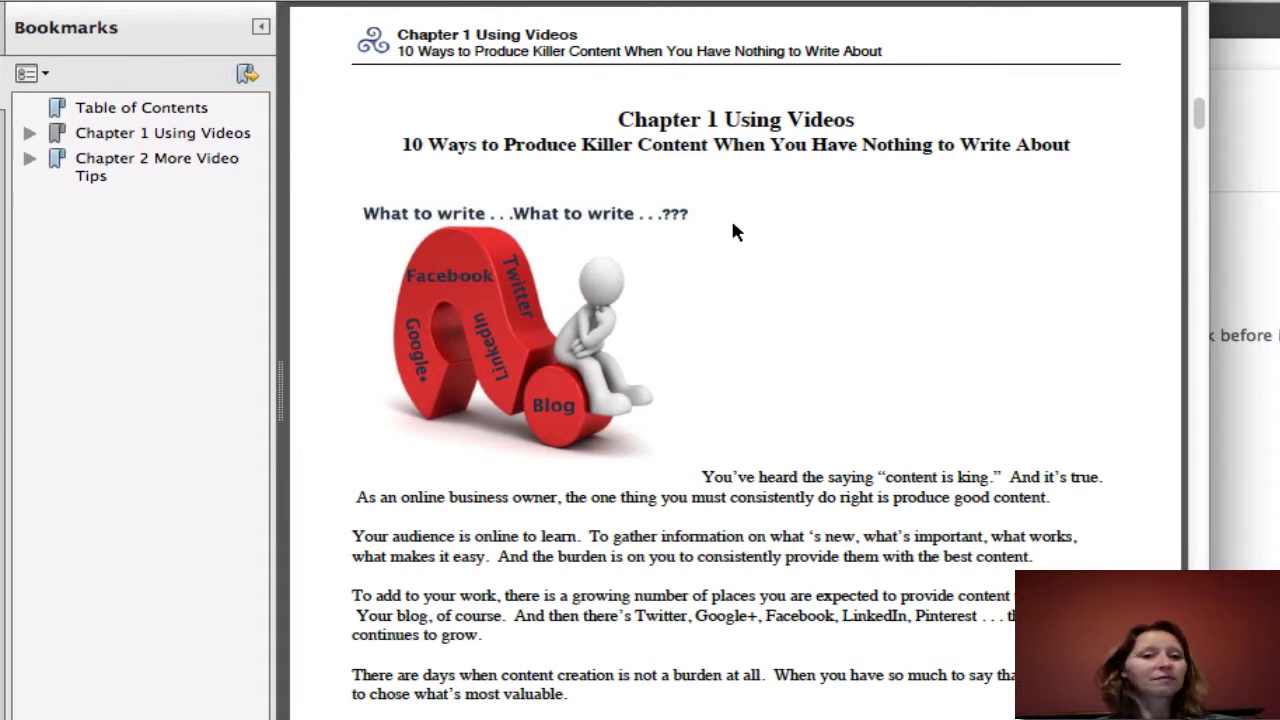
scroll(733, 225, down, 4)
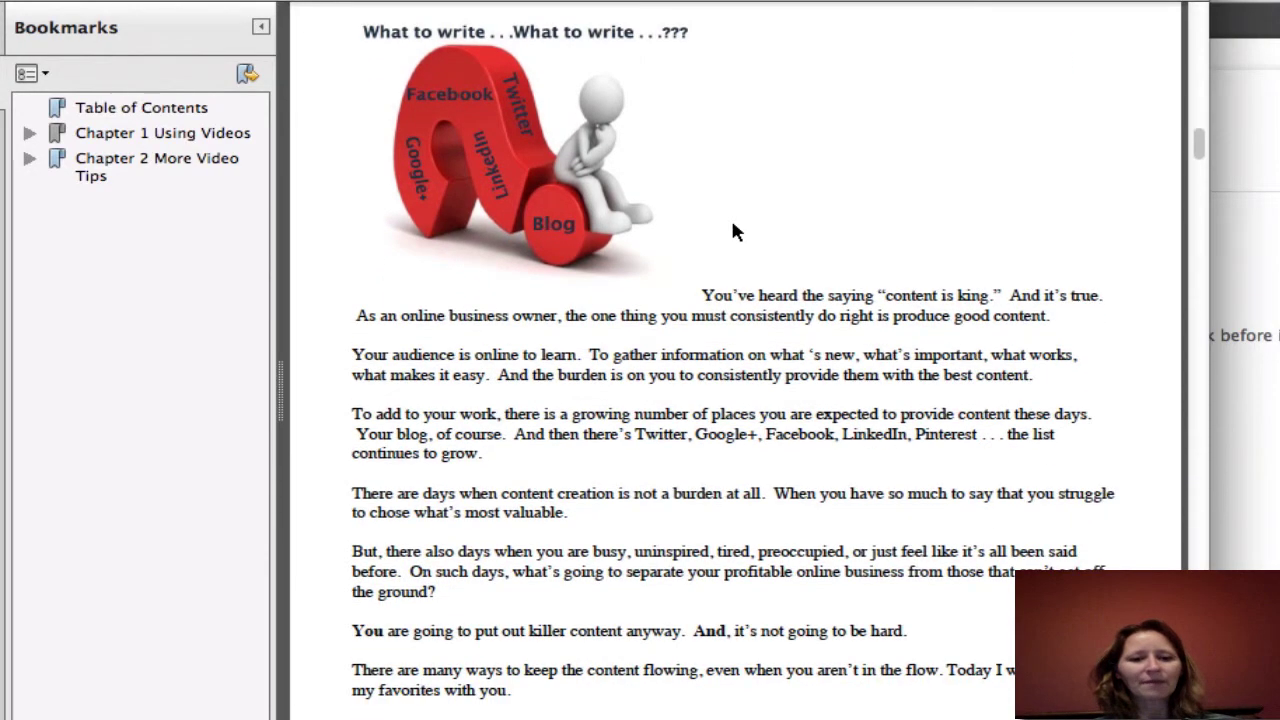
scroll(733, 226, down, 2)
scroll(733, 226, down, 10)
scroll(733, 225, down, 15)
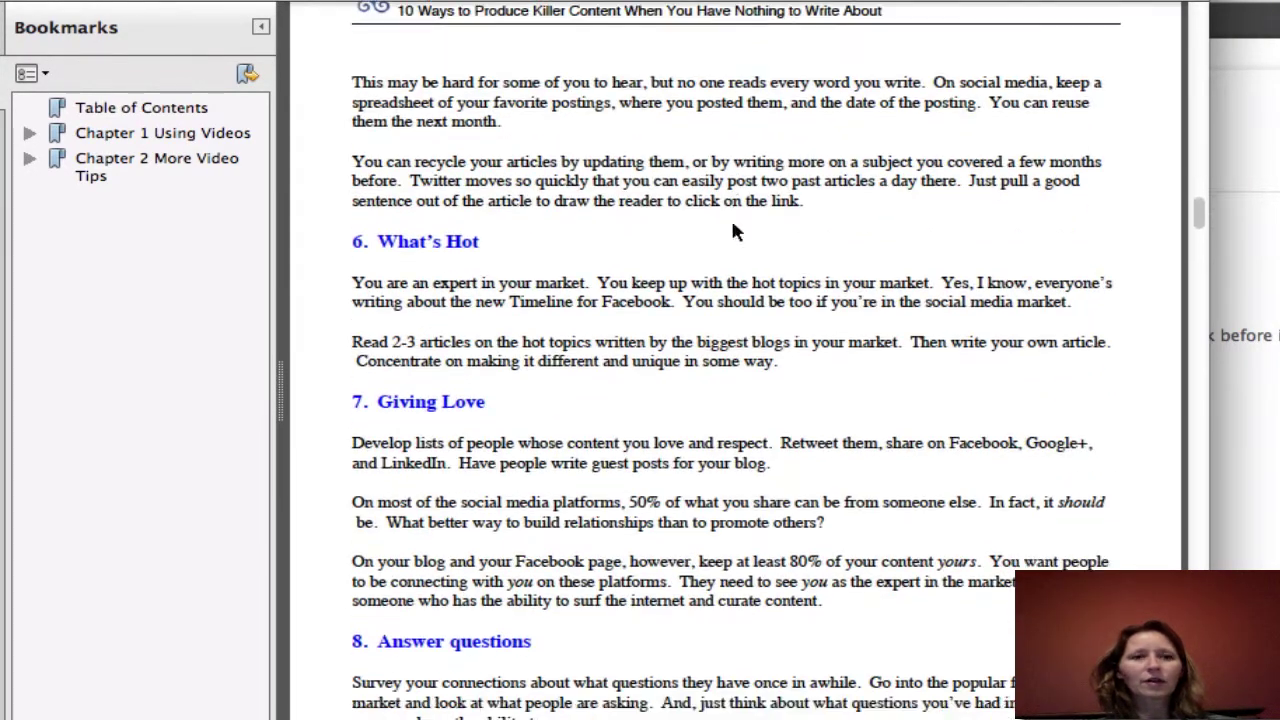
scroll(733, 225, down, 3)
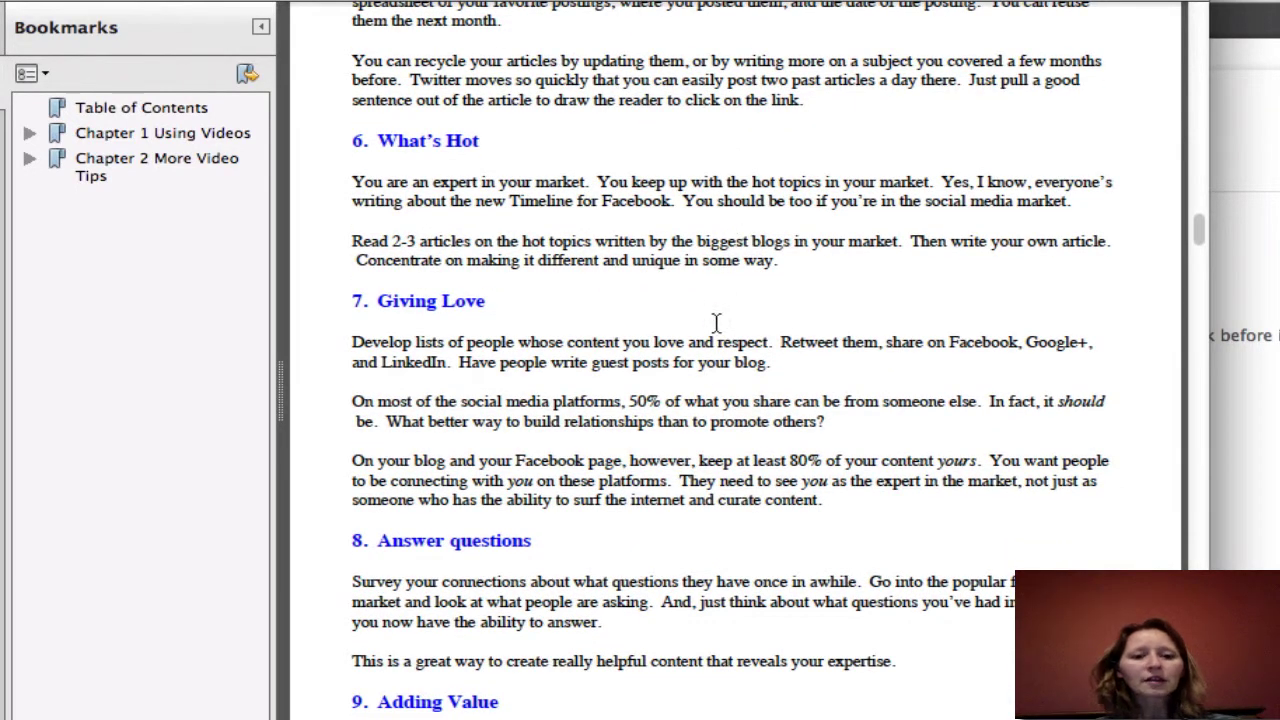
scroll(716, 372, down, 15)
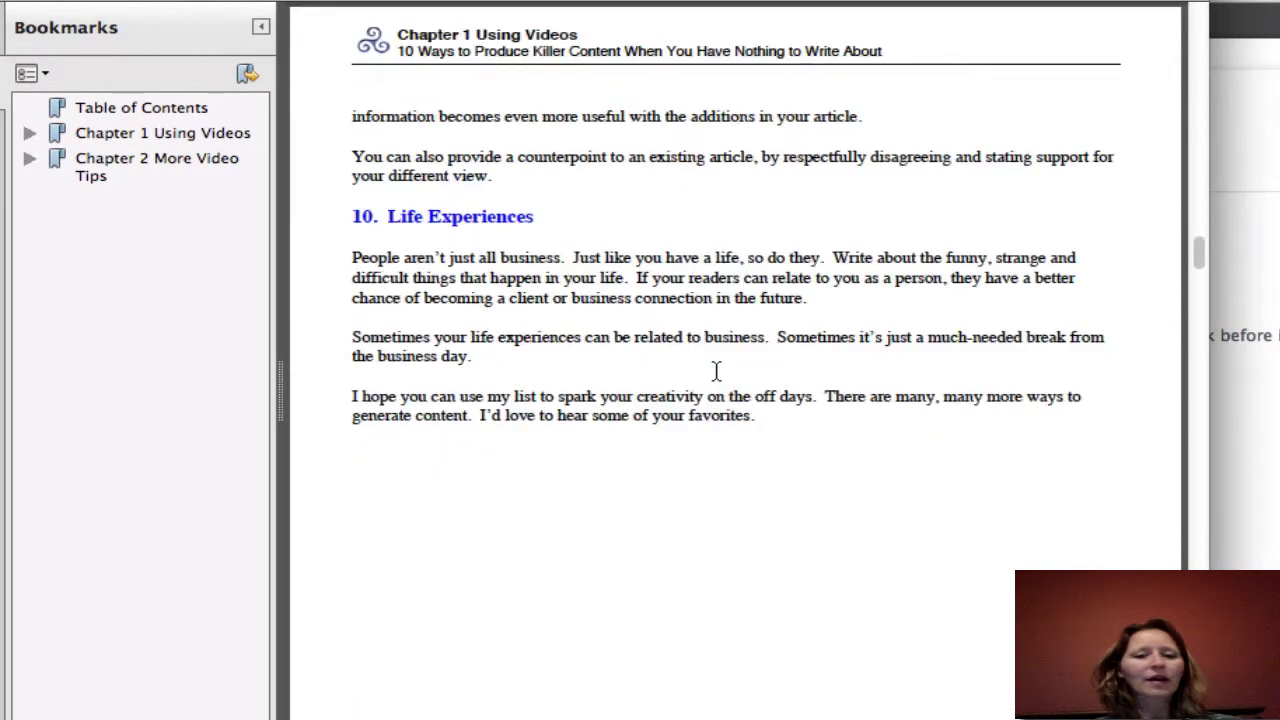
scroll(716, 372, down, 7)
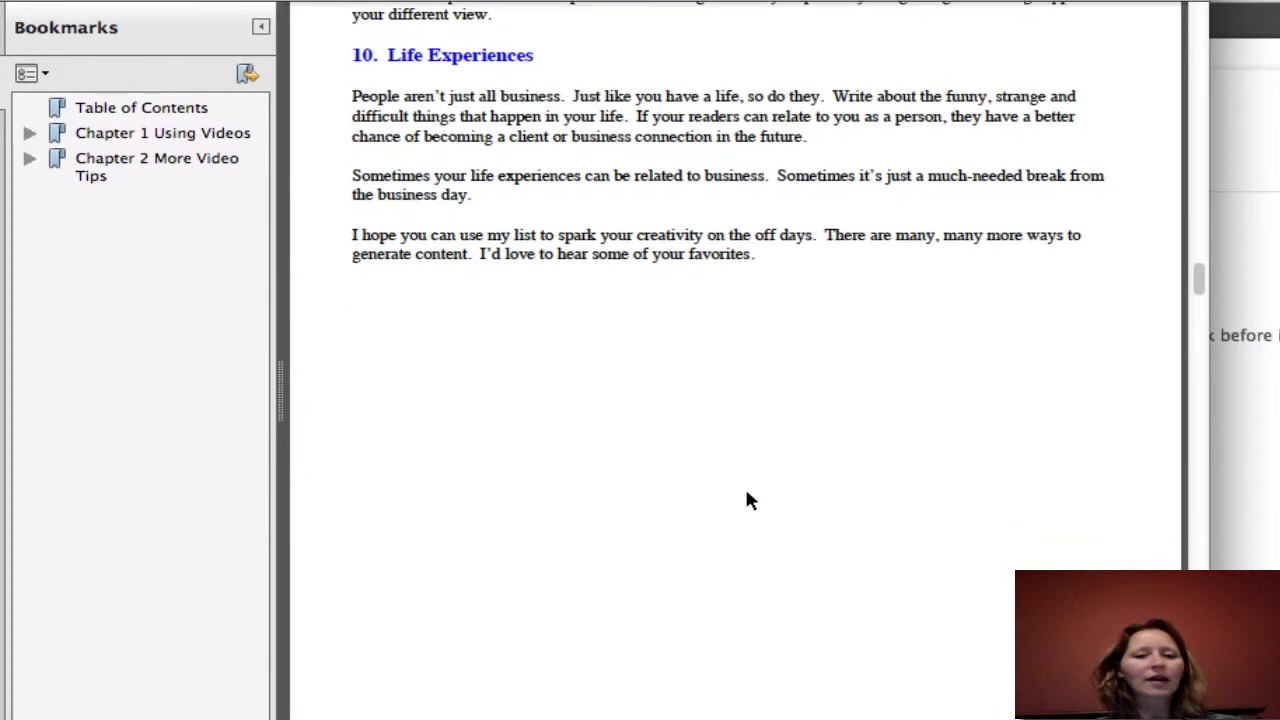
Step: Check that Chapter 2 More Video Tips starts on a new page and review the ABC's article's image, links and bullet formatting
scroll(746, 493, down, 10)
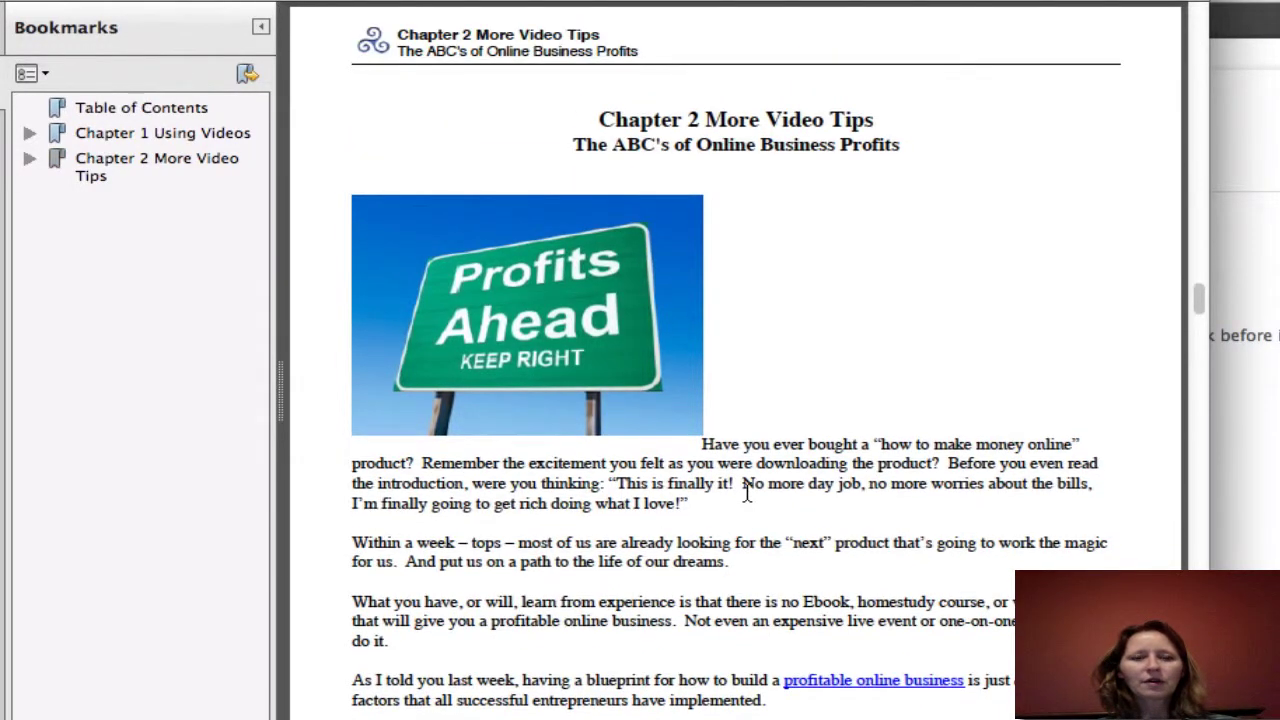
scroll(746, 493, down, 15)
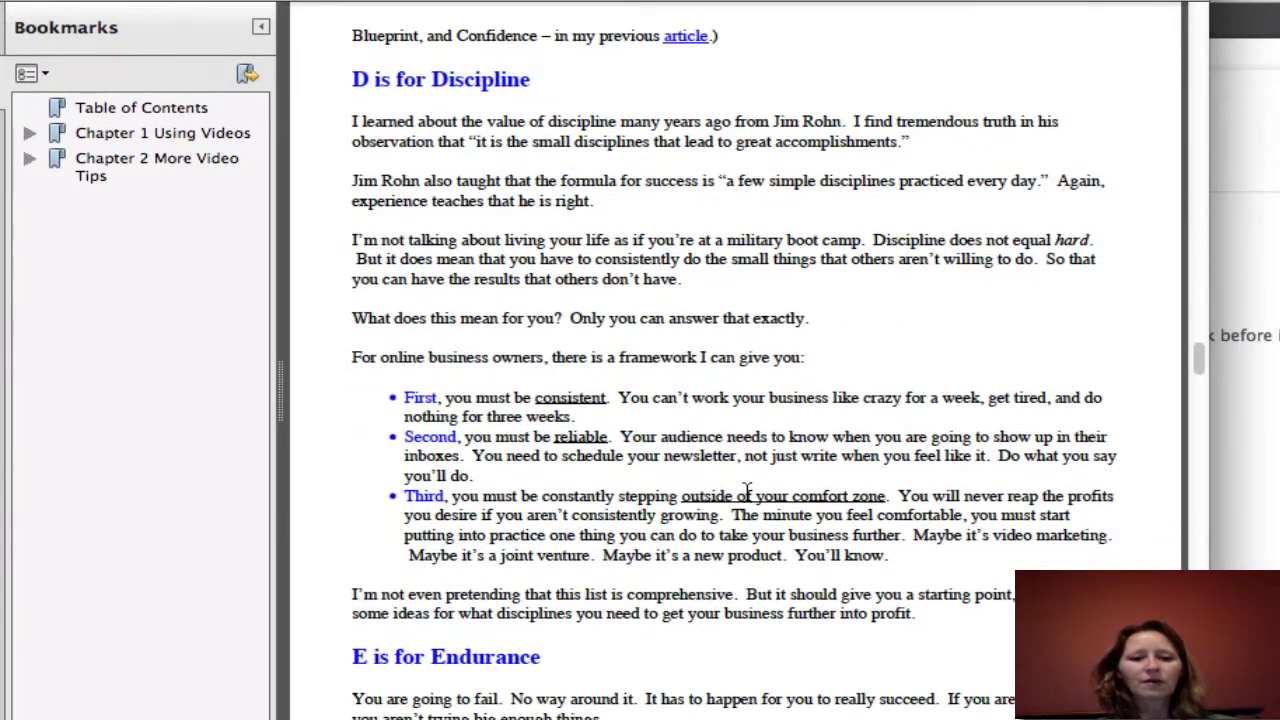
scroll(746, 494, down, 2)
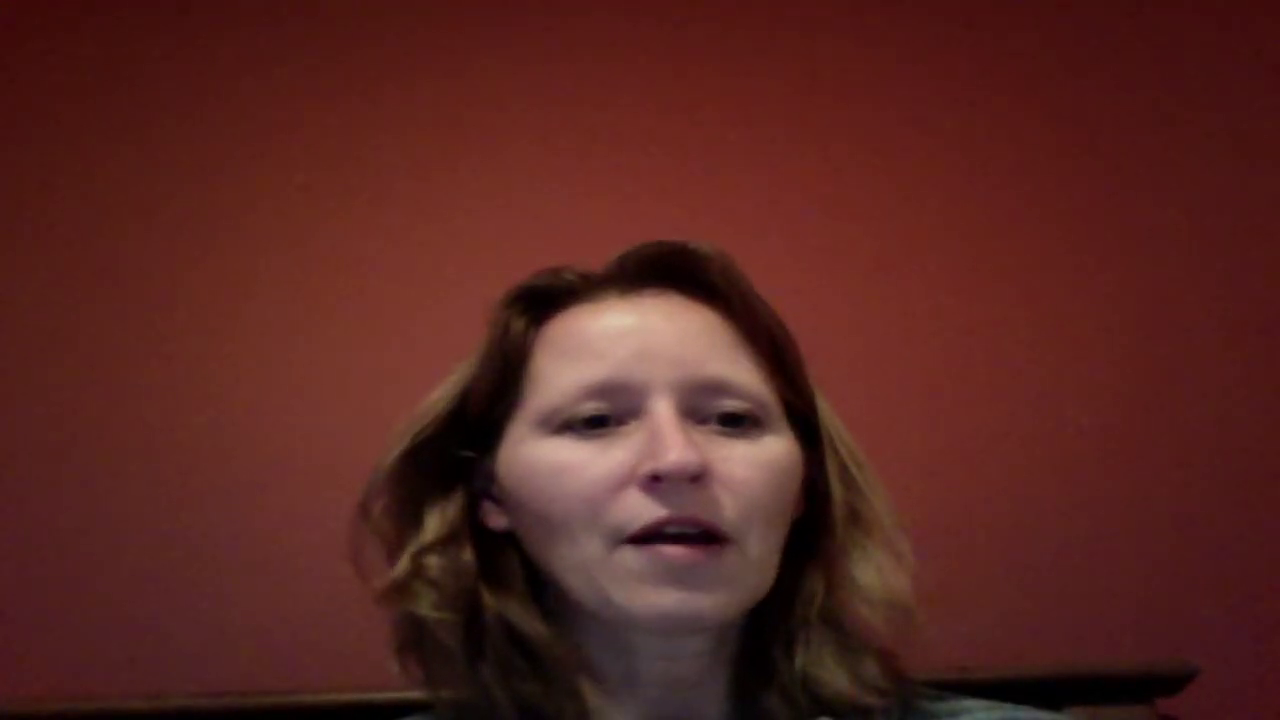